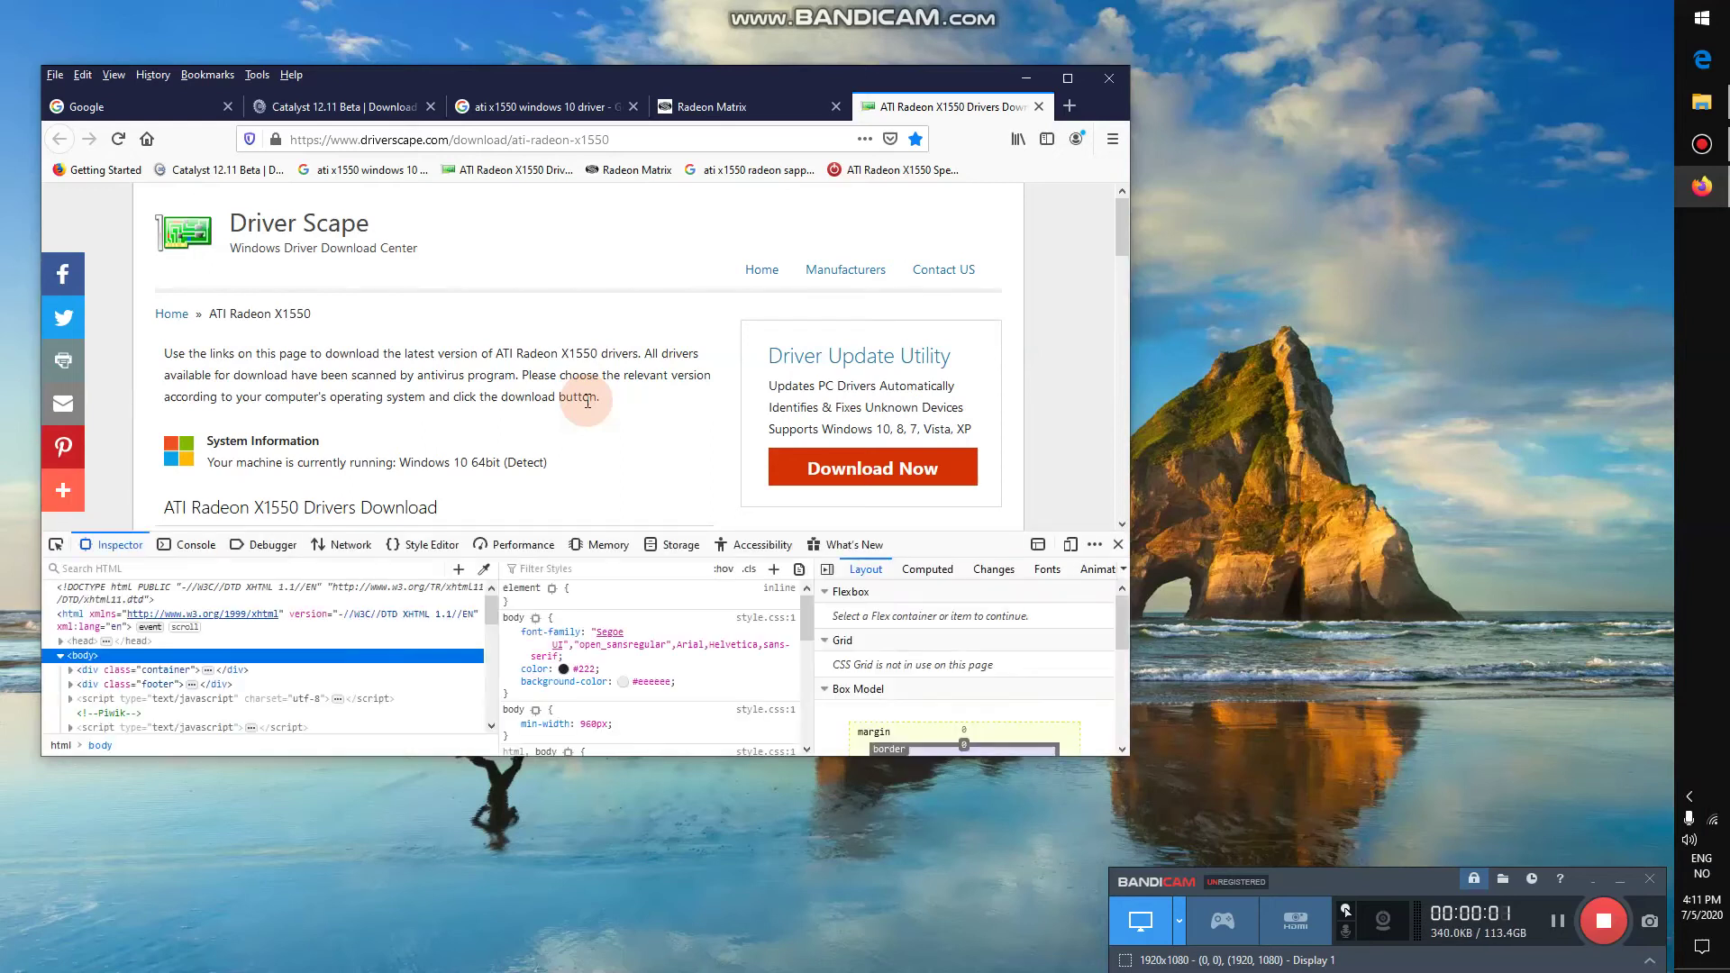
Step: Close Firefox's developer tools and switch to the Technic3D Catalyst 12.11 Beta release notes tab
click(1118, 545)
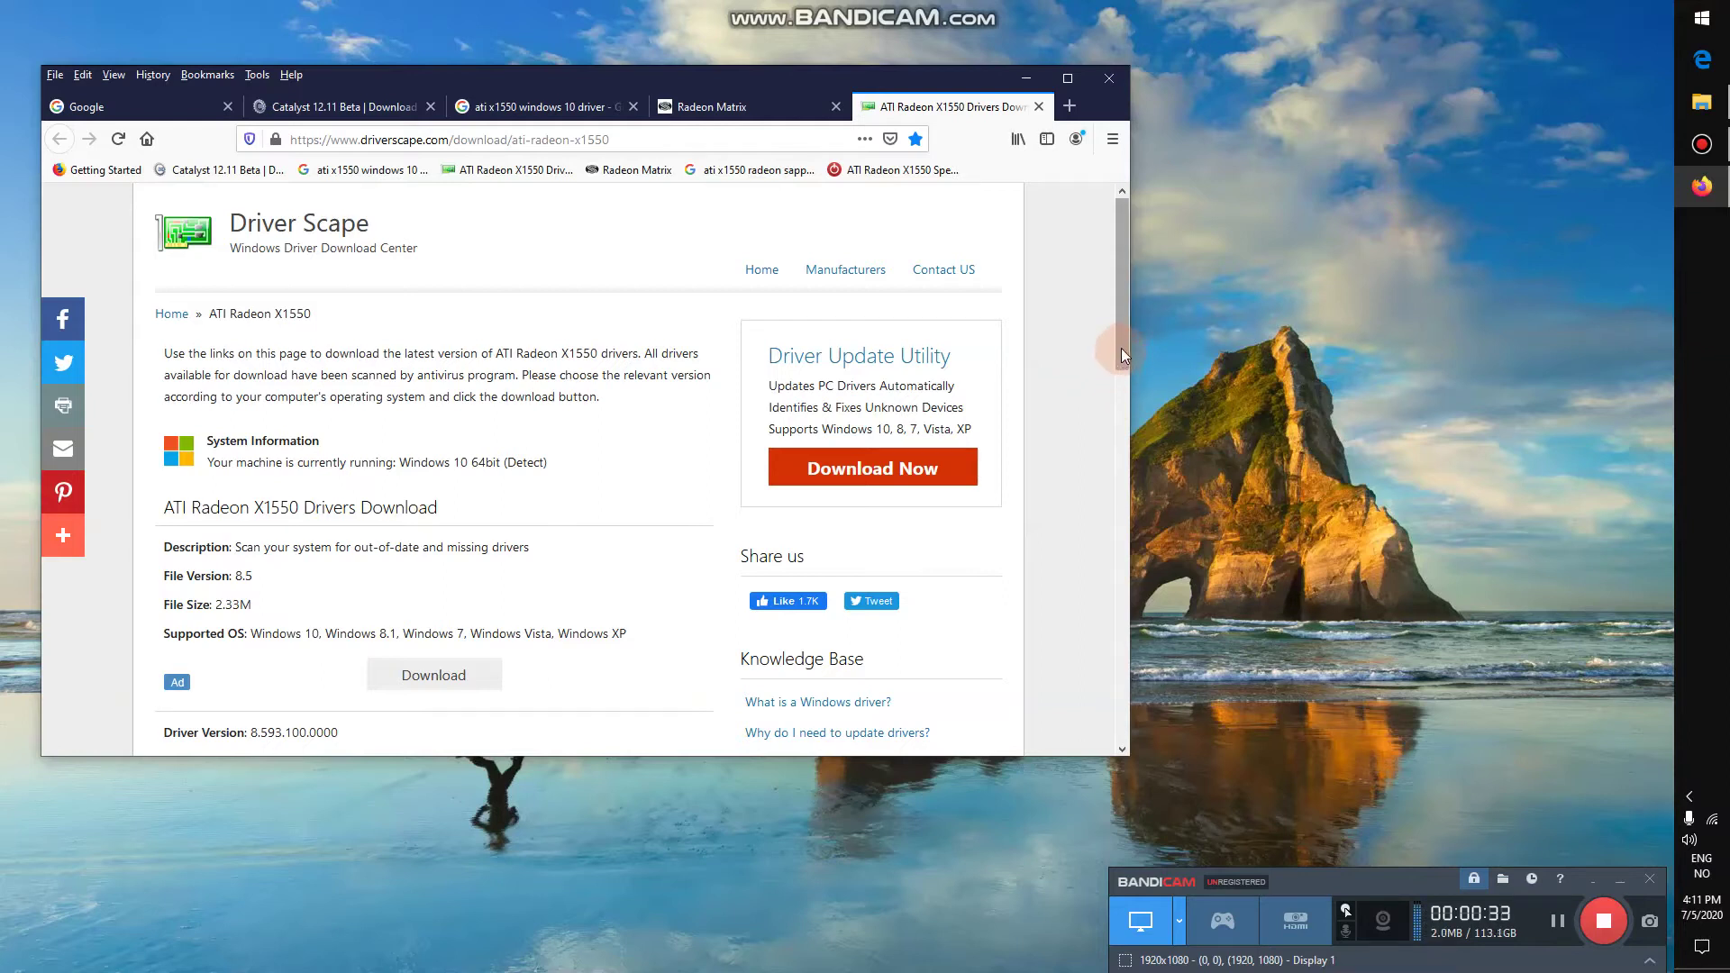
drag(1121, 347, 1125, 189)
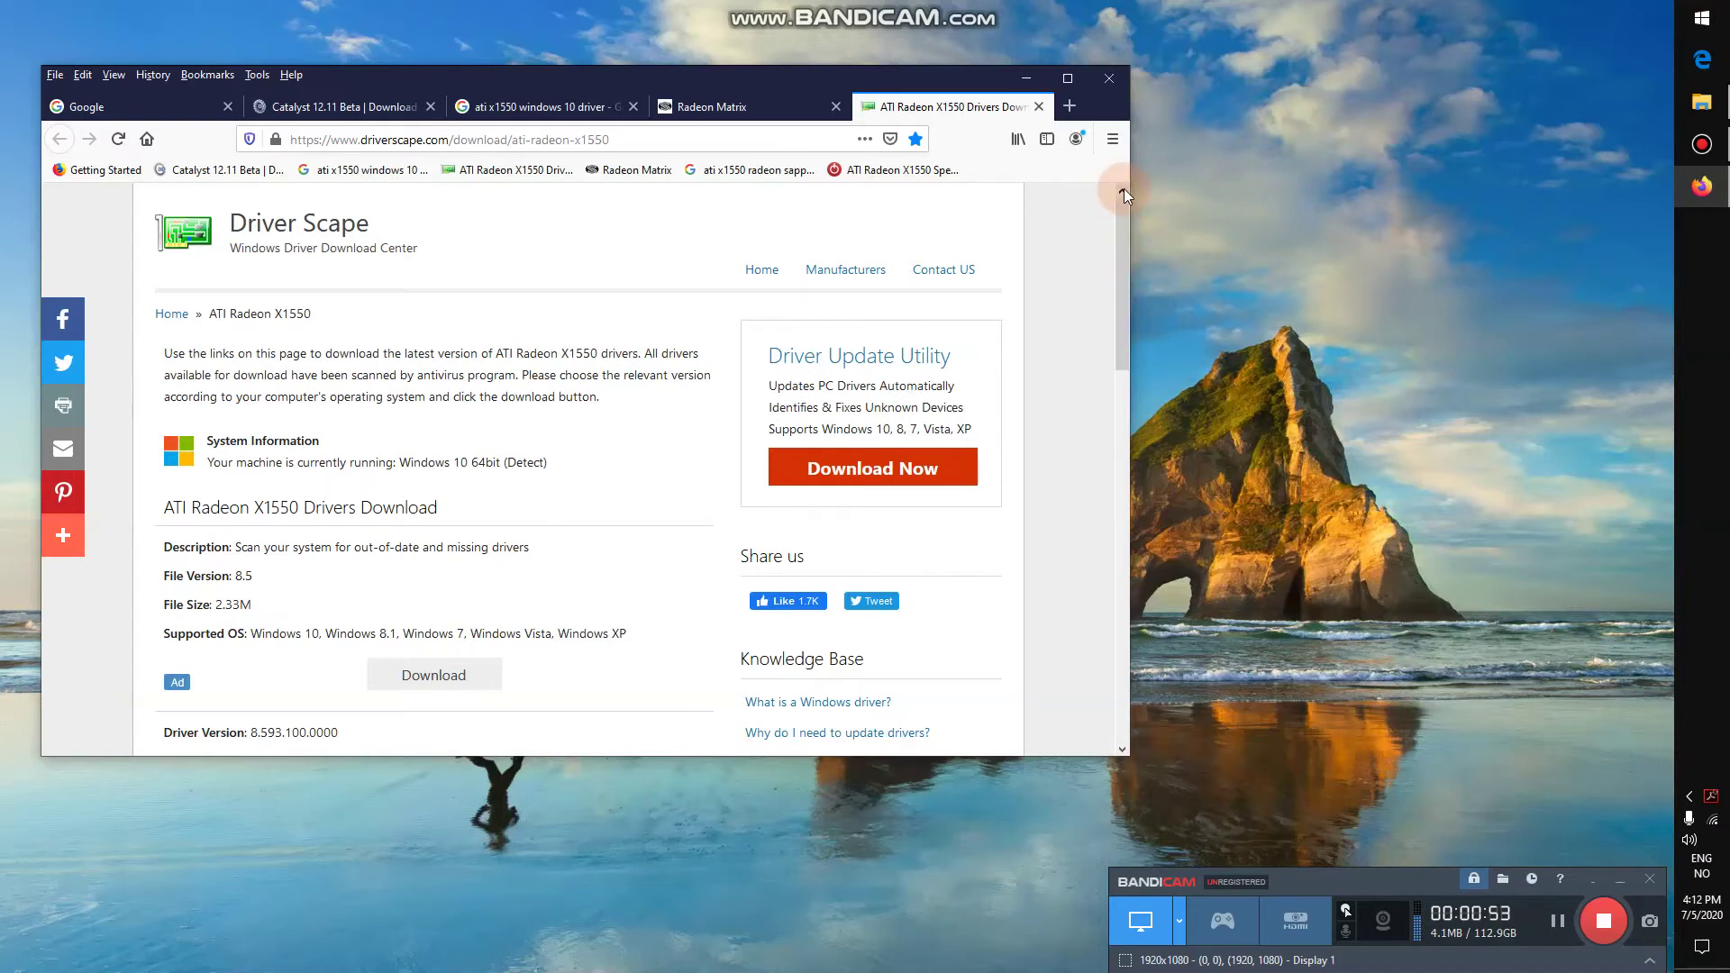
click(346, 106)
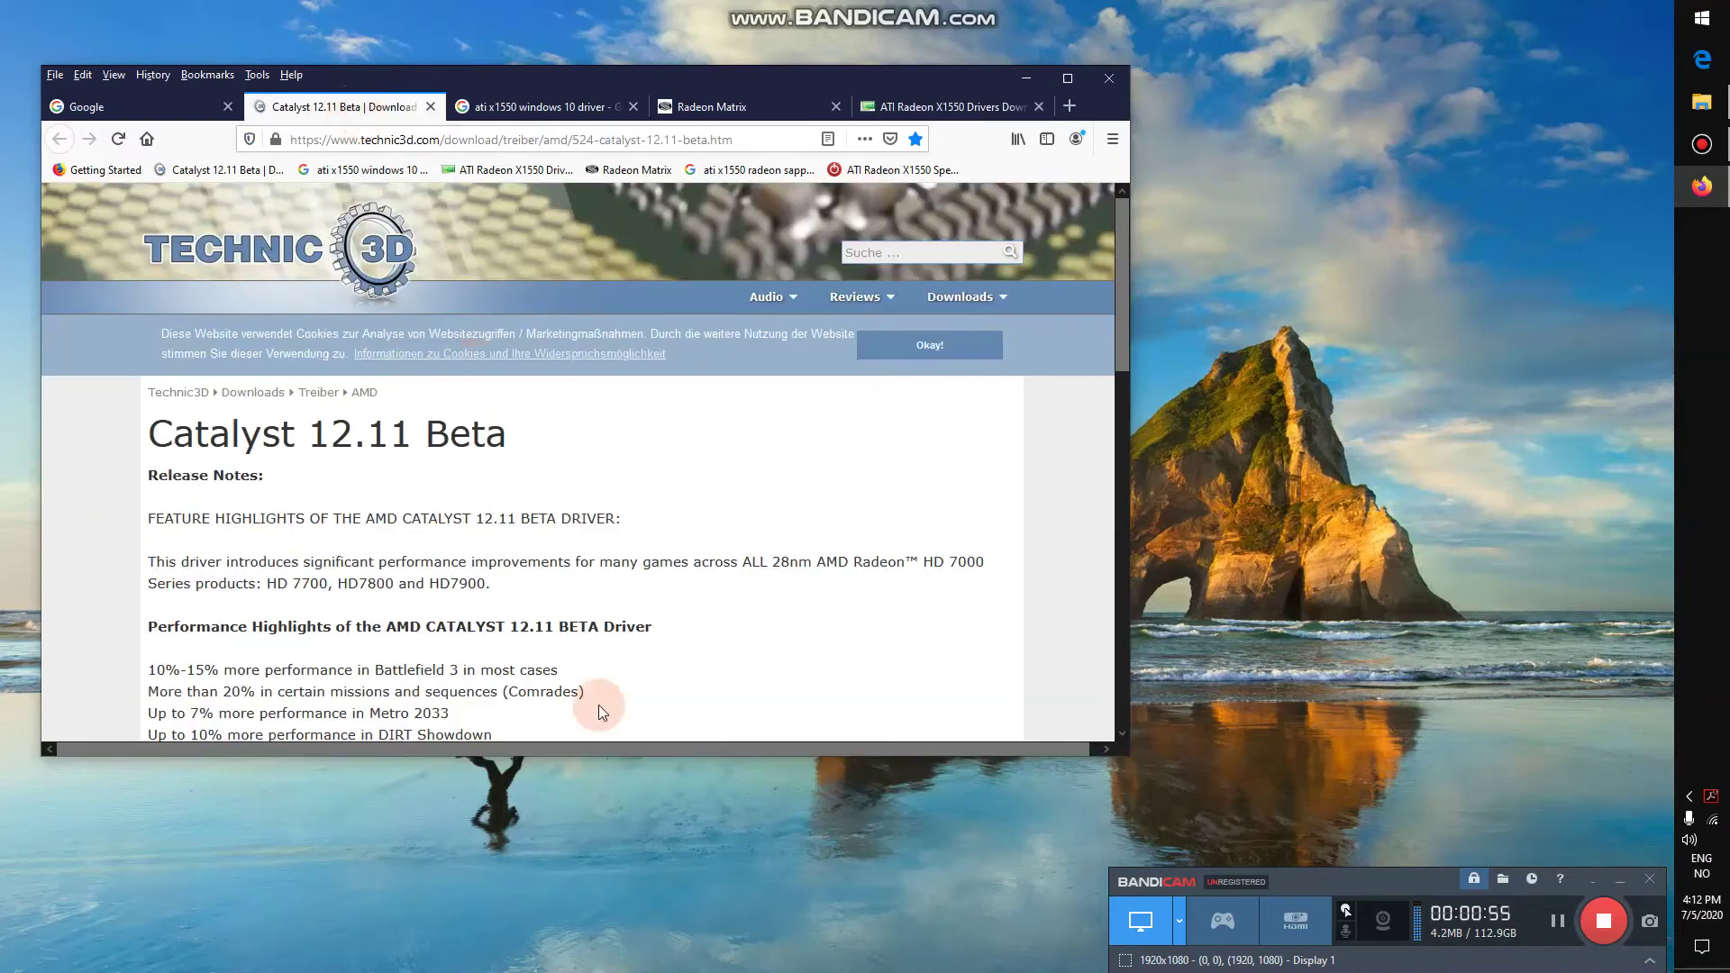
Step: Open the saved 'ati x1550 windows 10 driver' search in a new tab, then return to ATI Radeon X1550 Drivers
click(552, 110)
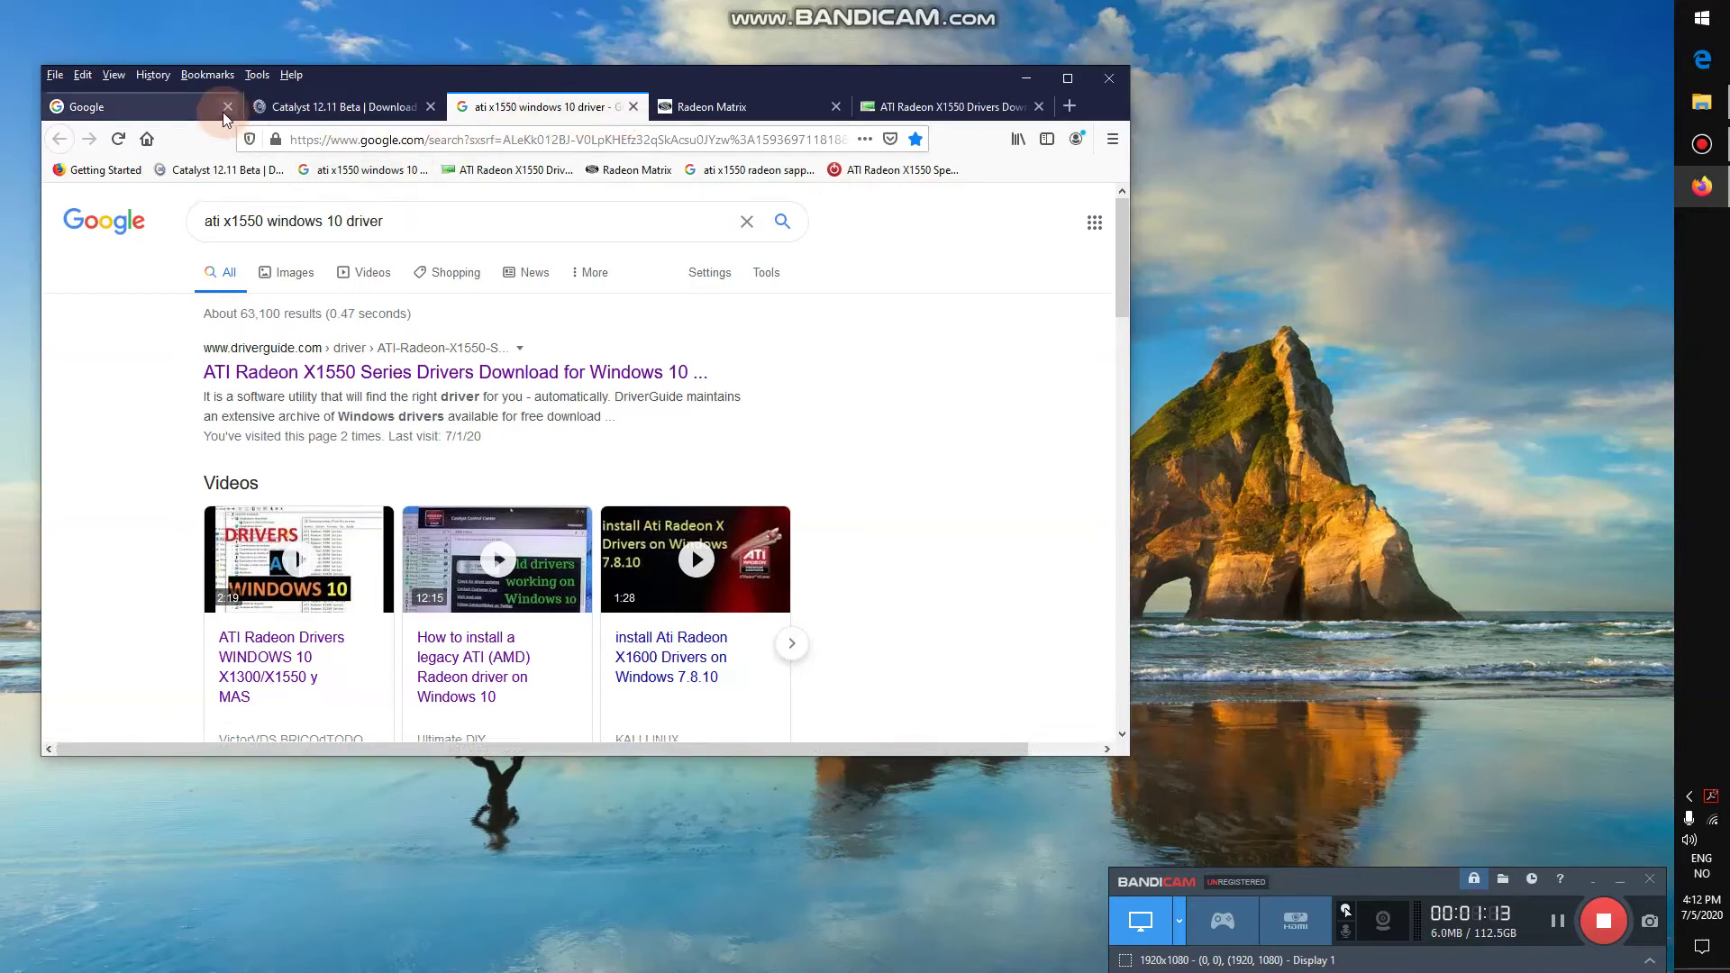
middle_click(334, 171)
triple_click(297, 220)
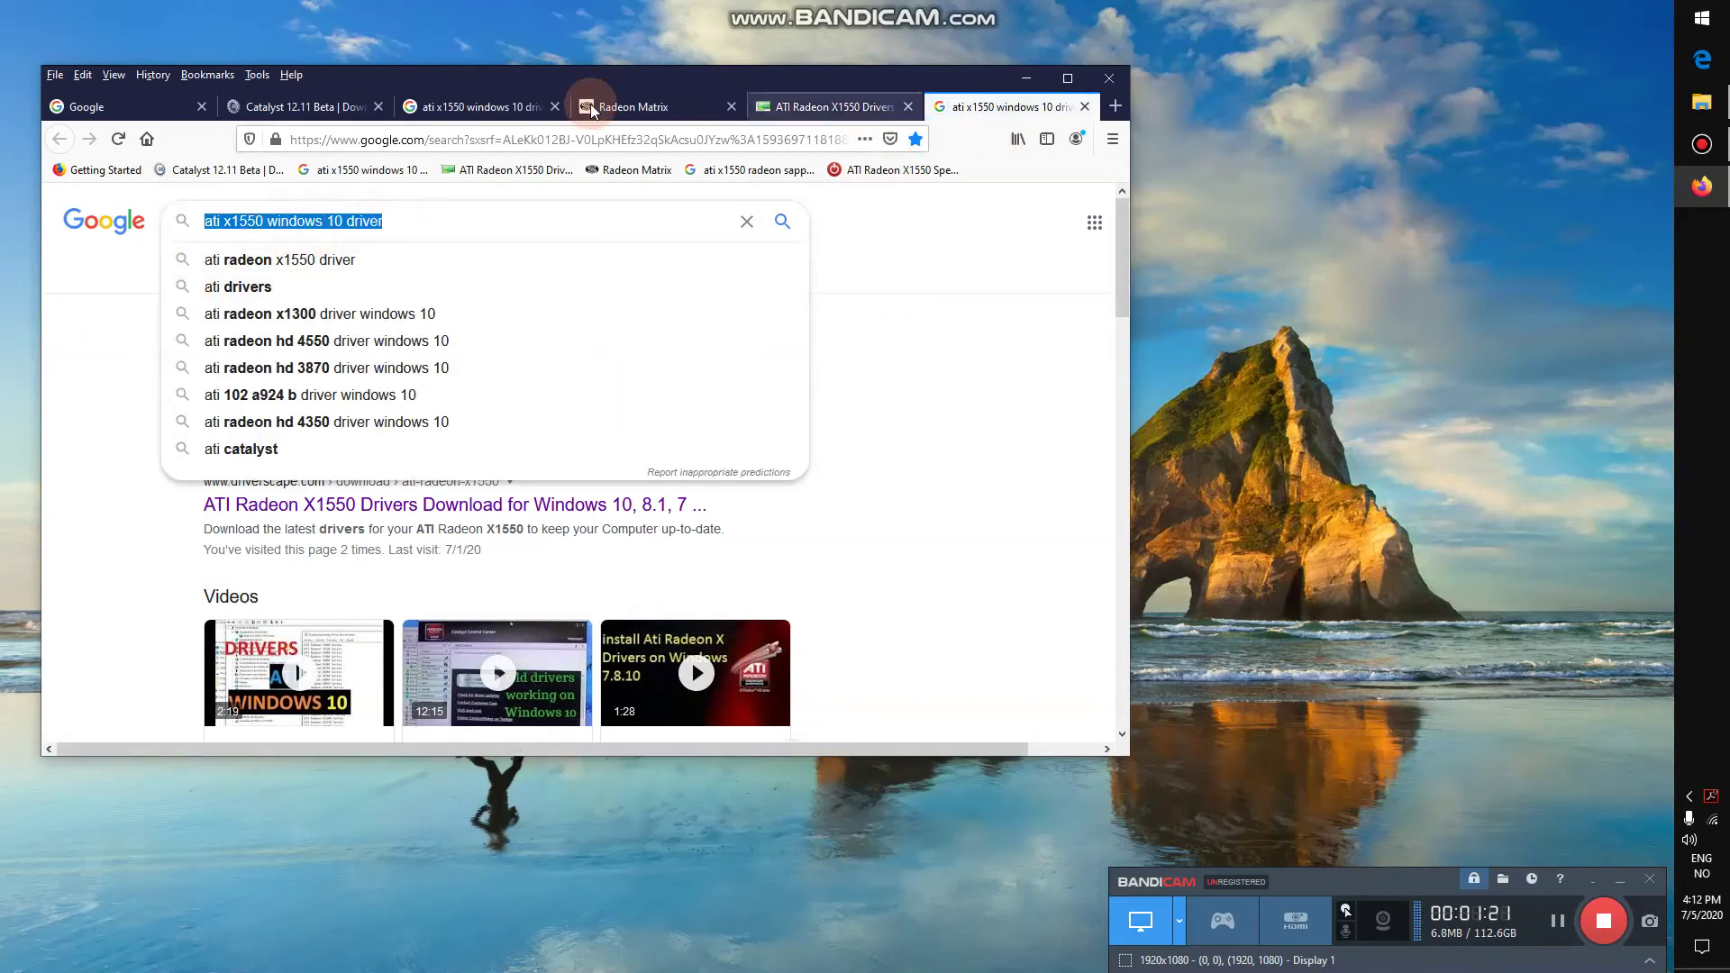
click(329, 110)
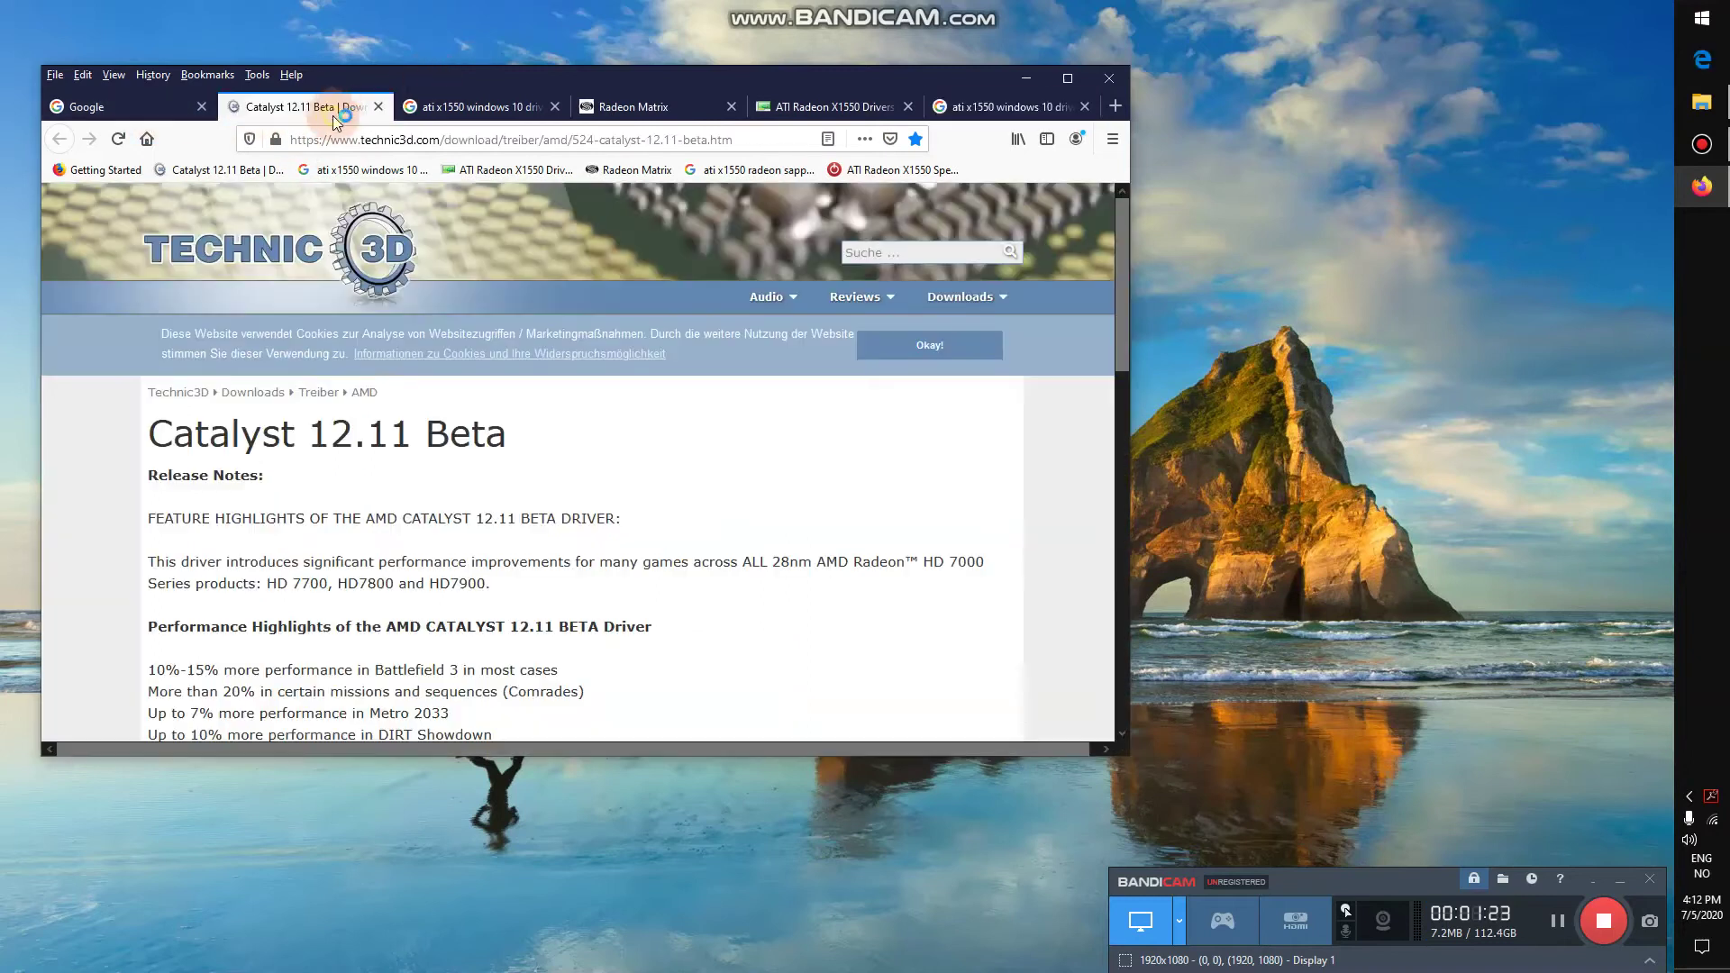
click(667, 112)
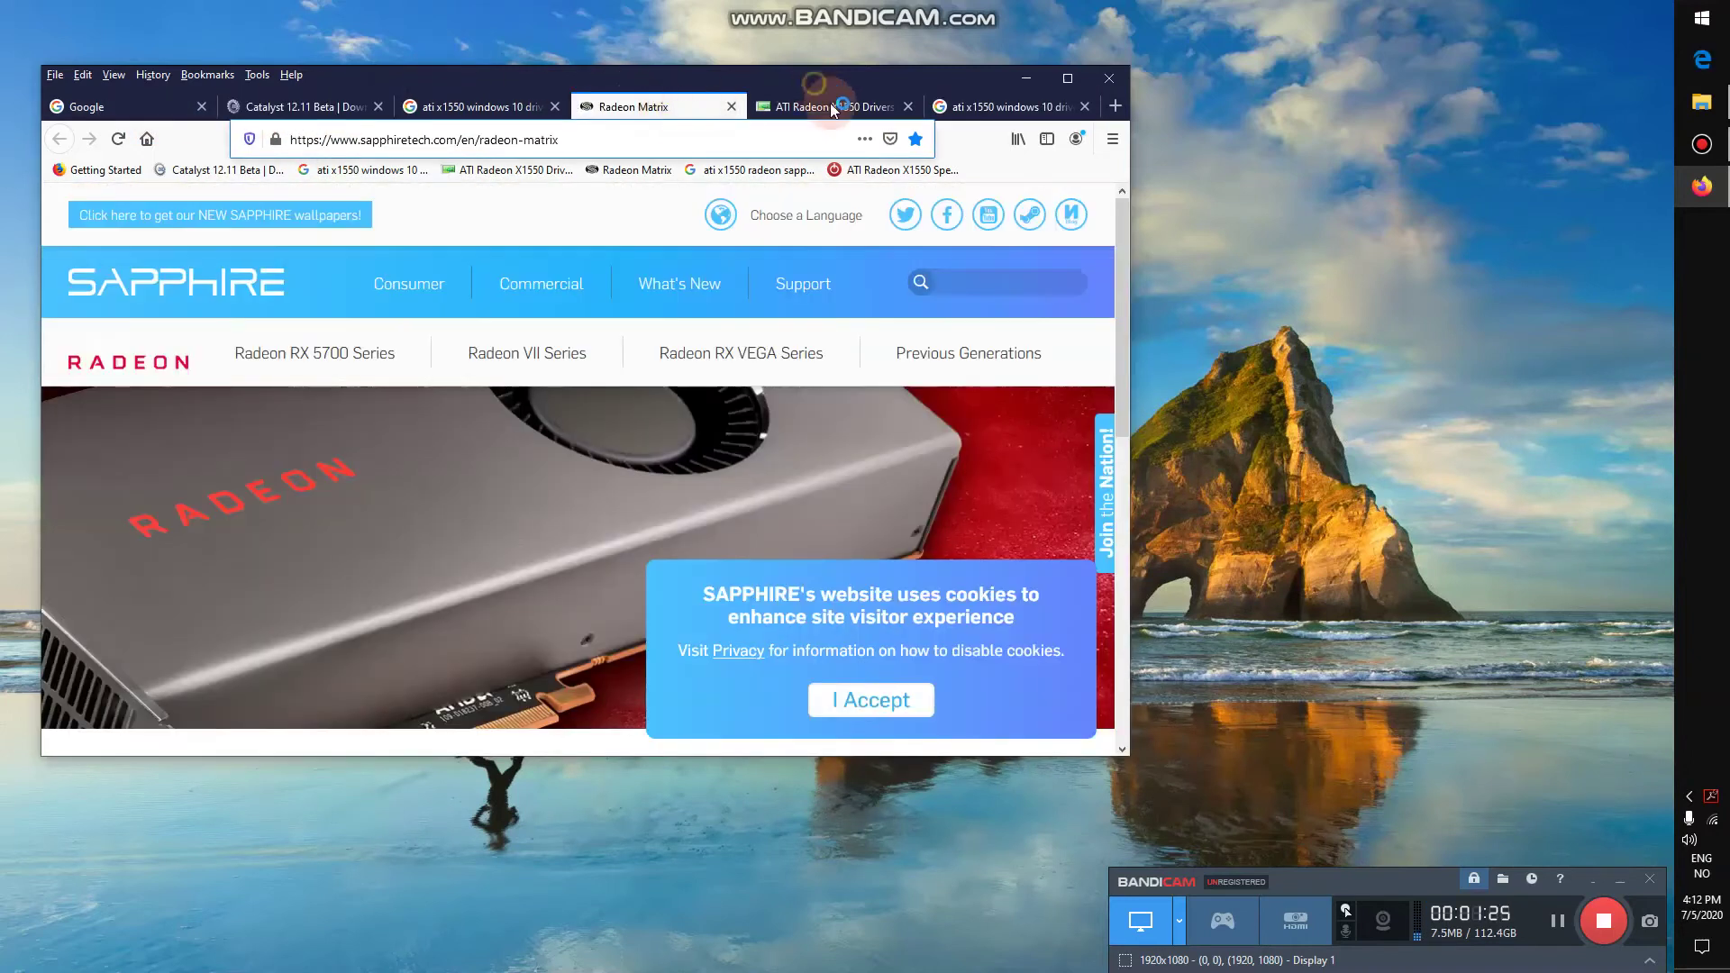
click(833, 108)
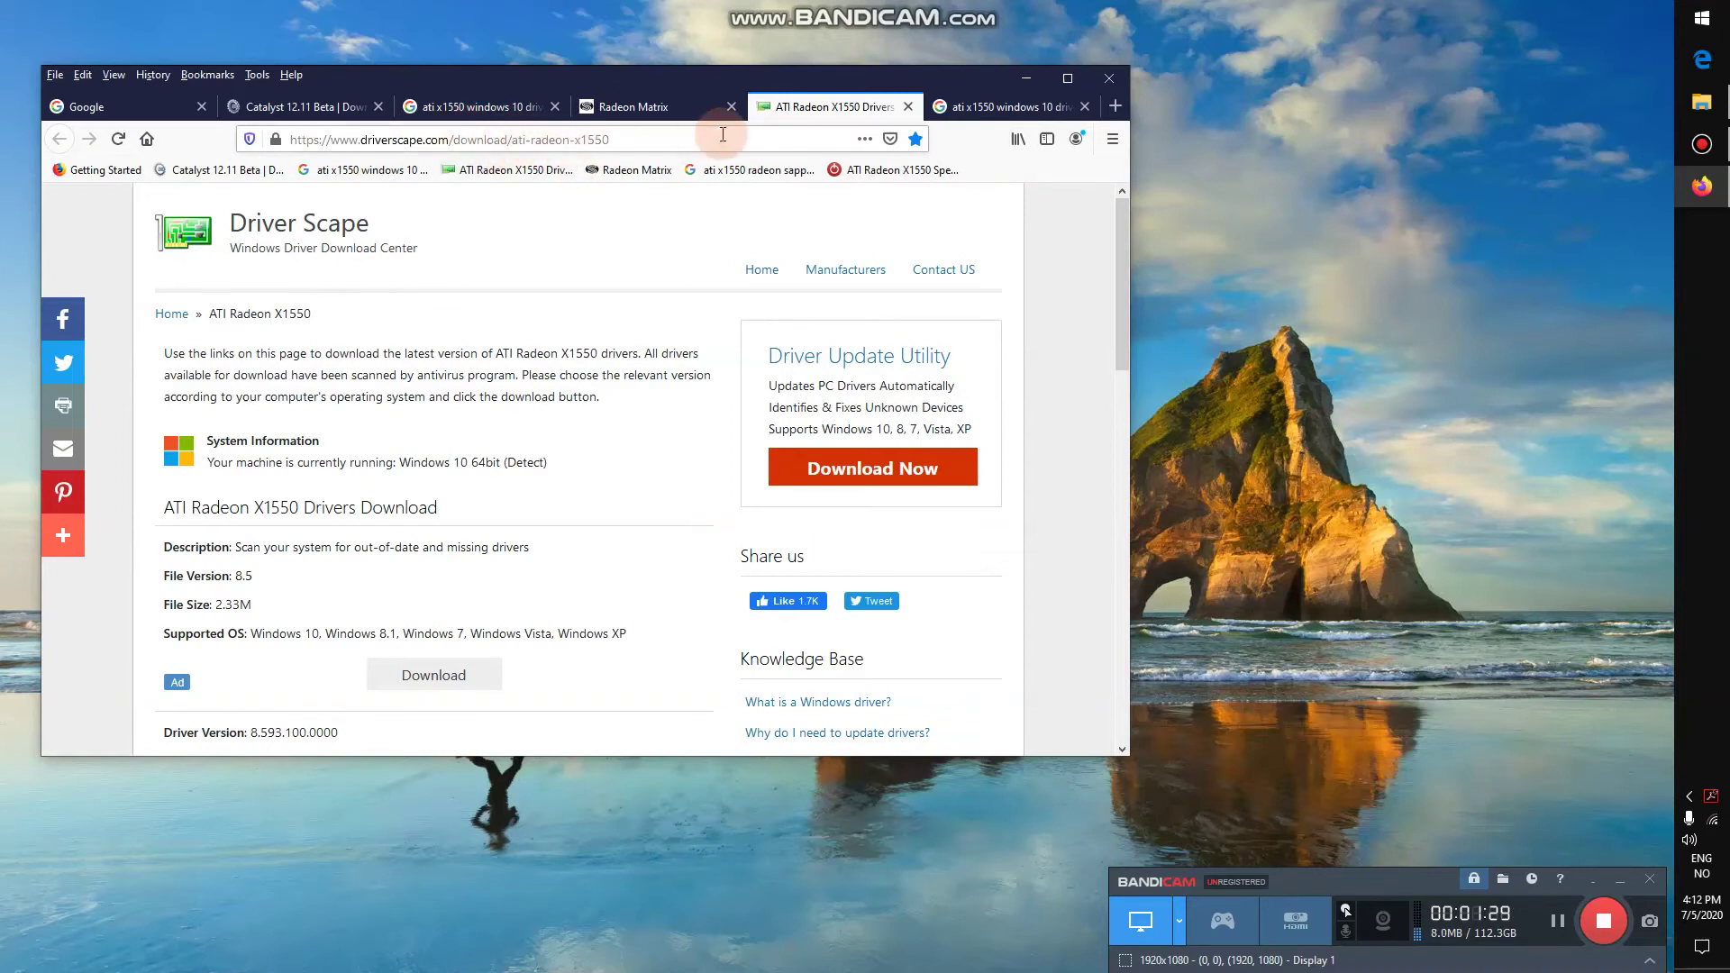
scroll(667, 433, down, 2)
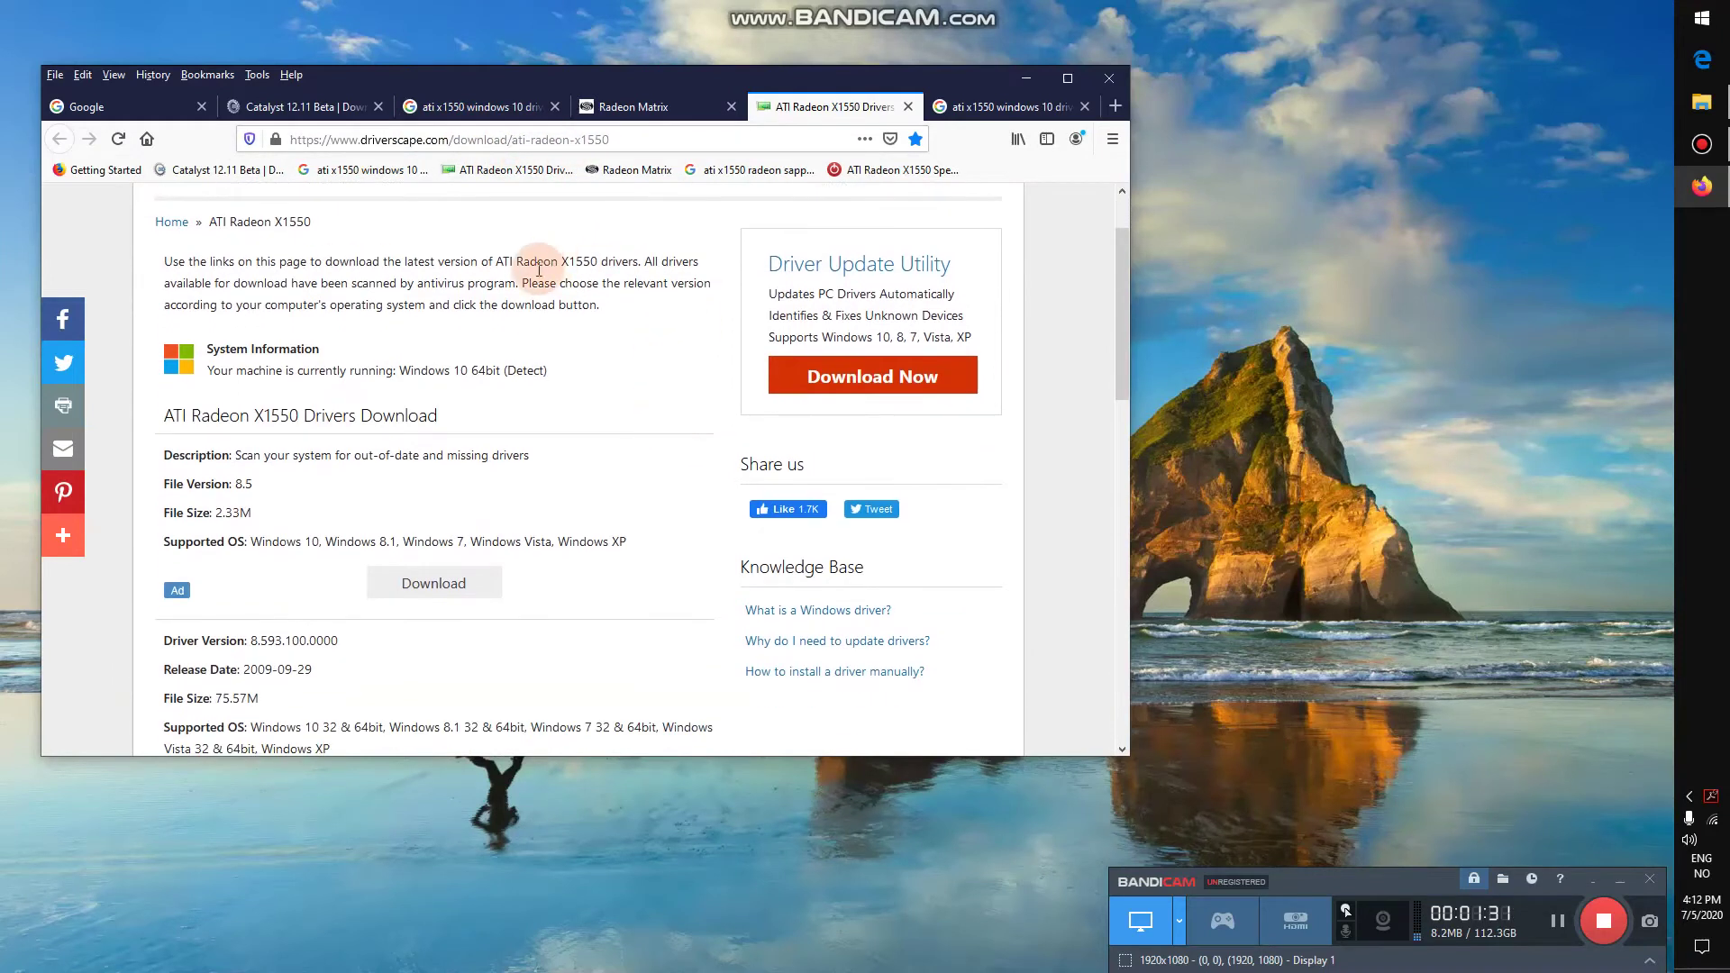
Step: Scroll to the 8.593.100.0000 driver entries and highlight the Windows 10 32 & 64bit support note
scroll(539, 271, down, 2)
drag(203, 213, 612, 542)
click(625, 591)
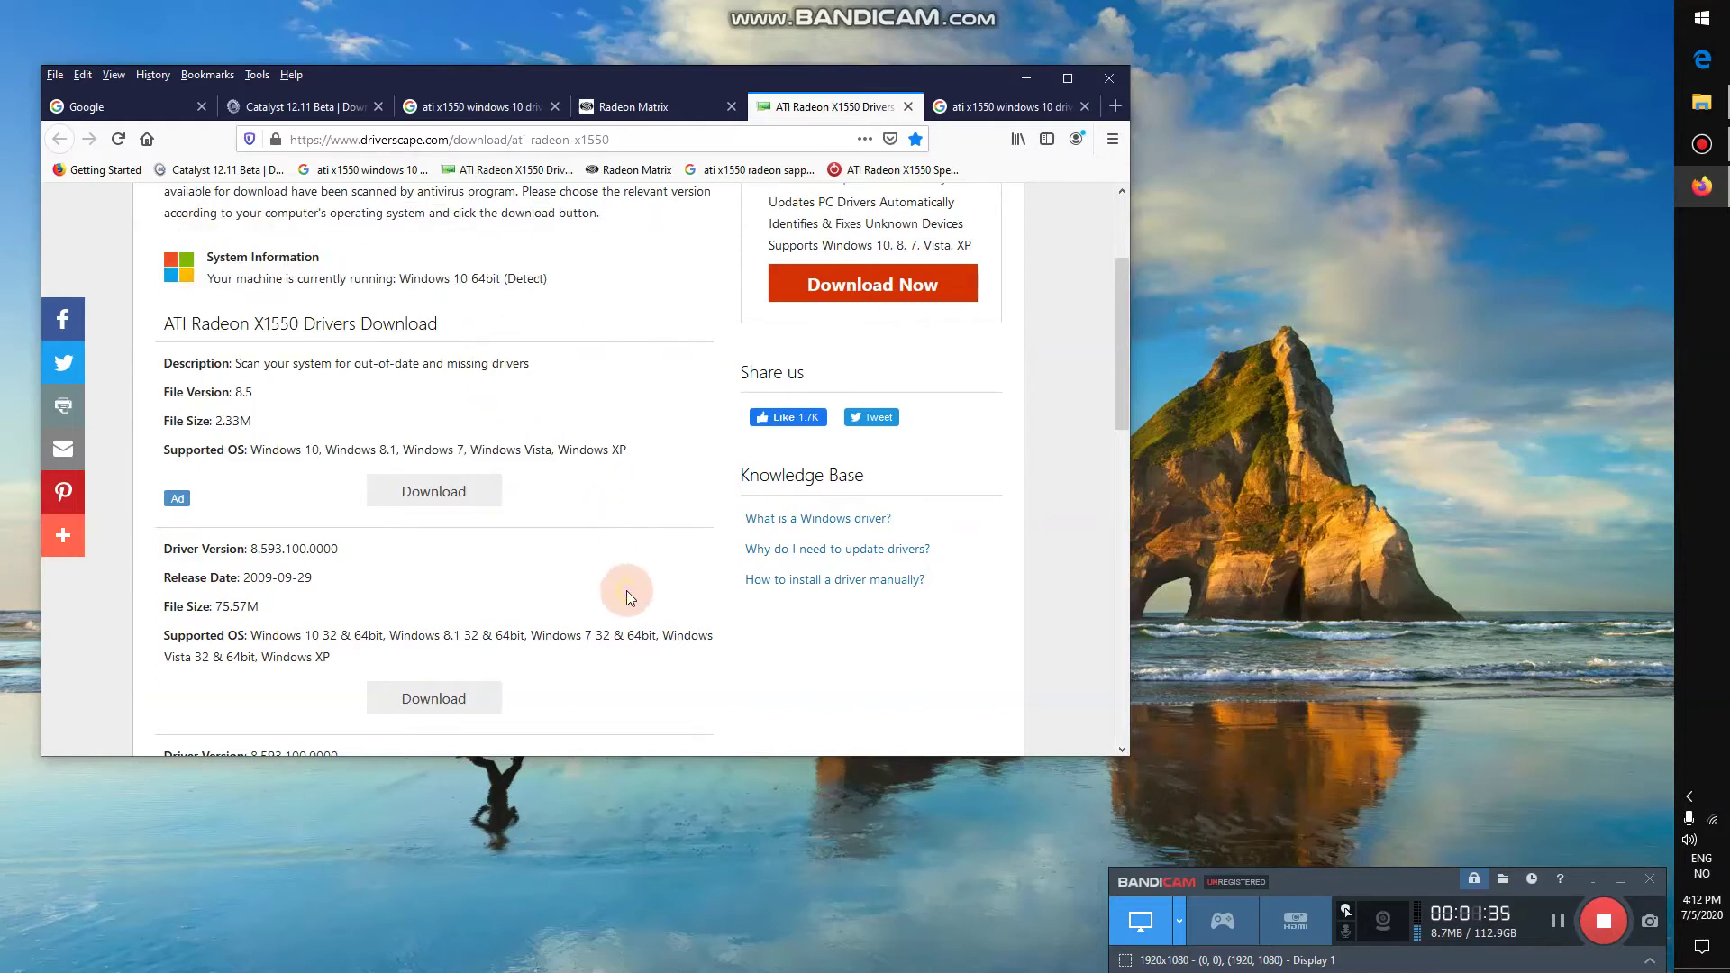
click(208, 506)
scroll(339, 424, down, 3)
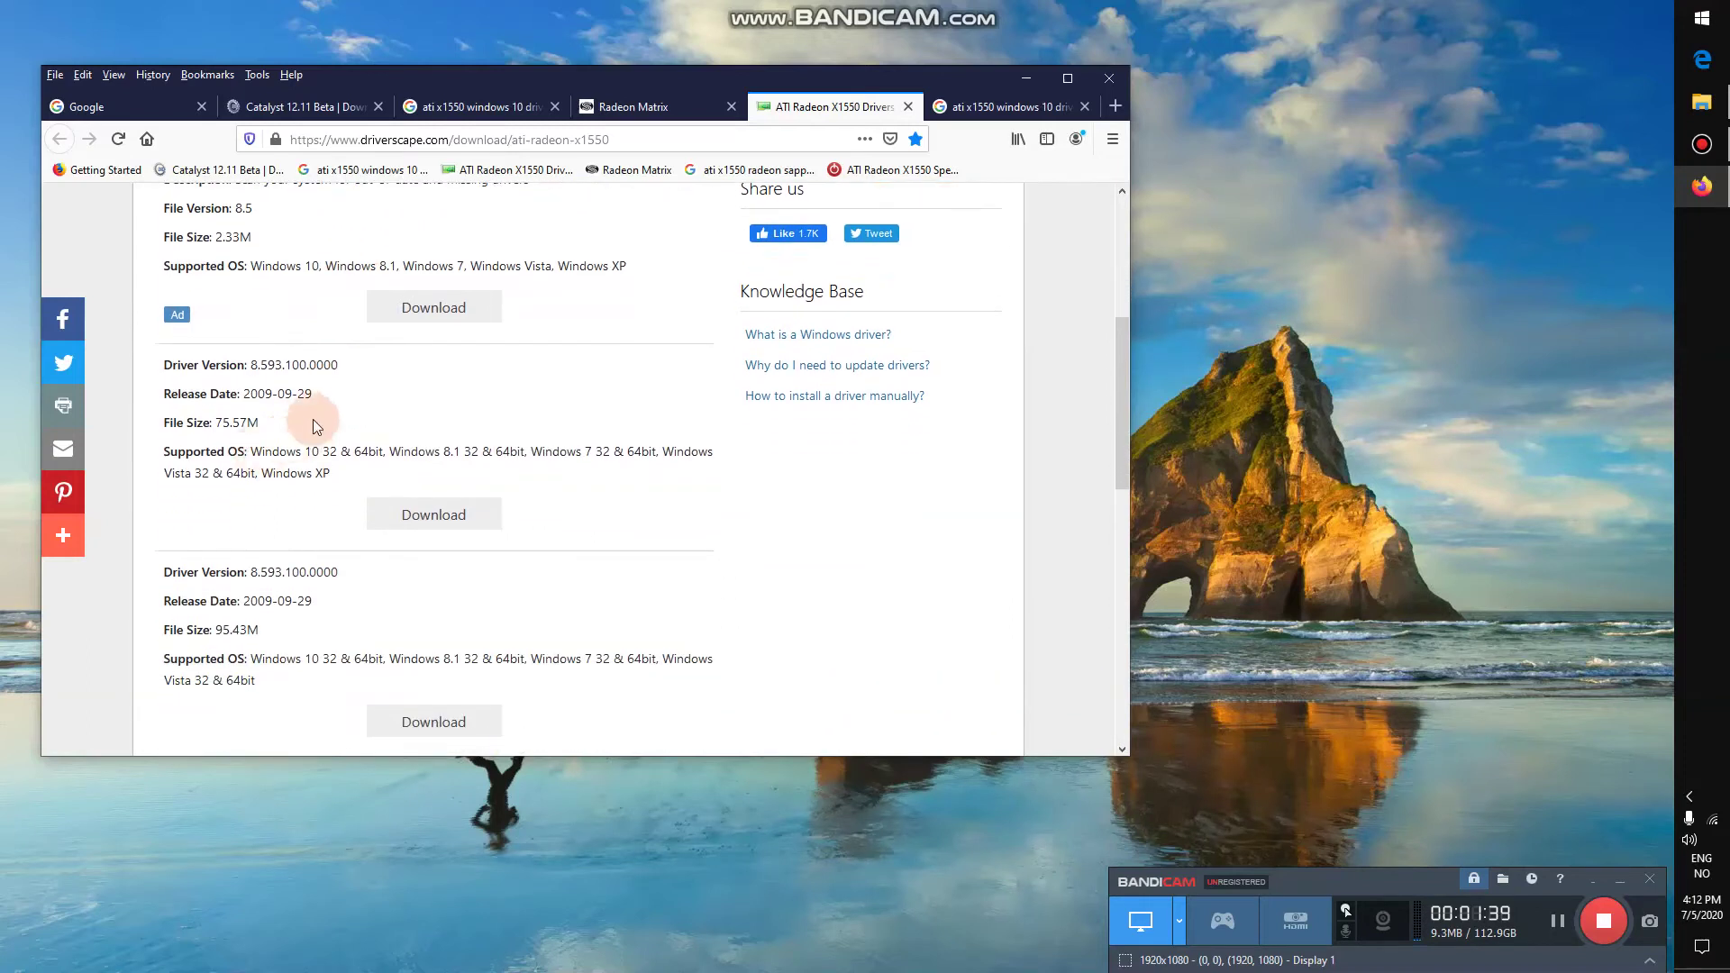
drag(158, 359, 447, 391)
click(433, 405)
drag(245, 450, 388, 454)
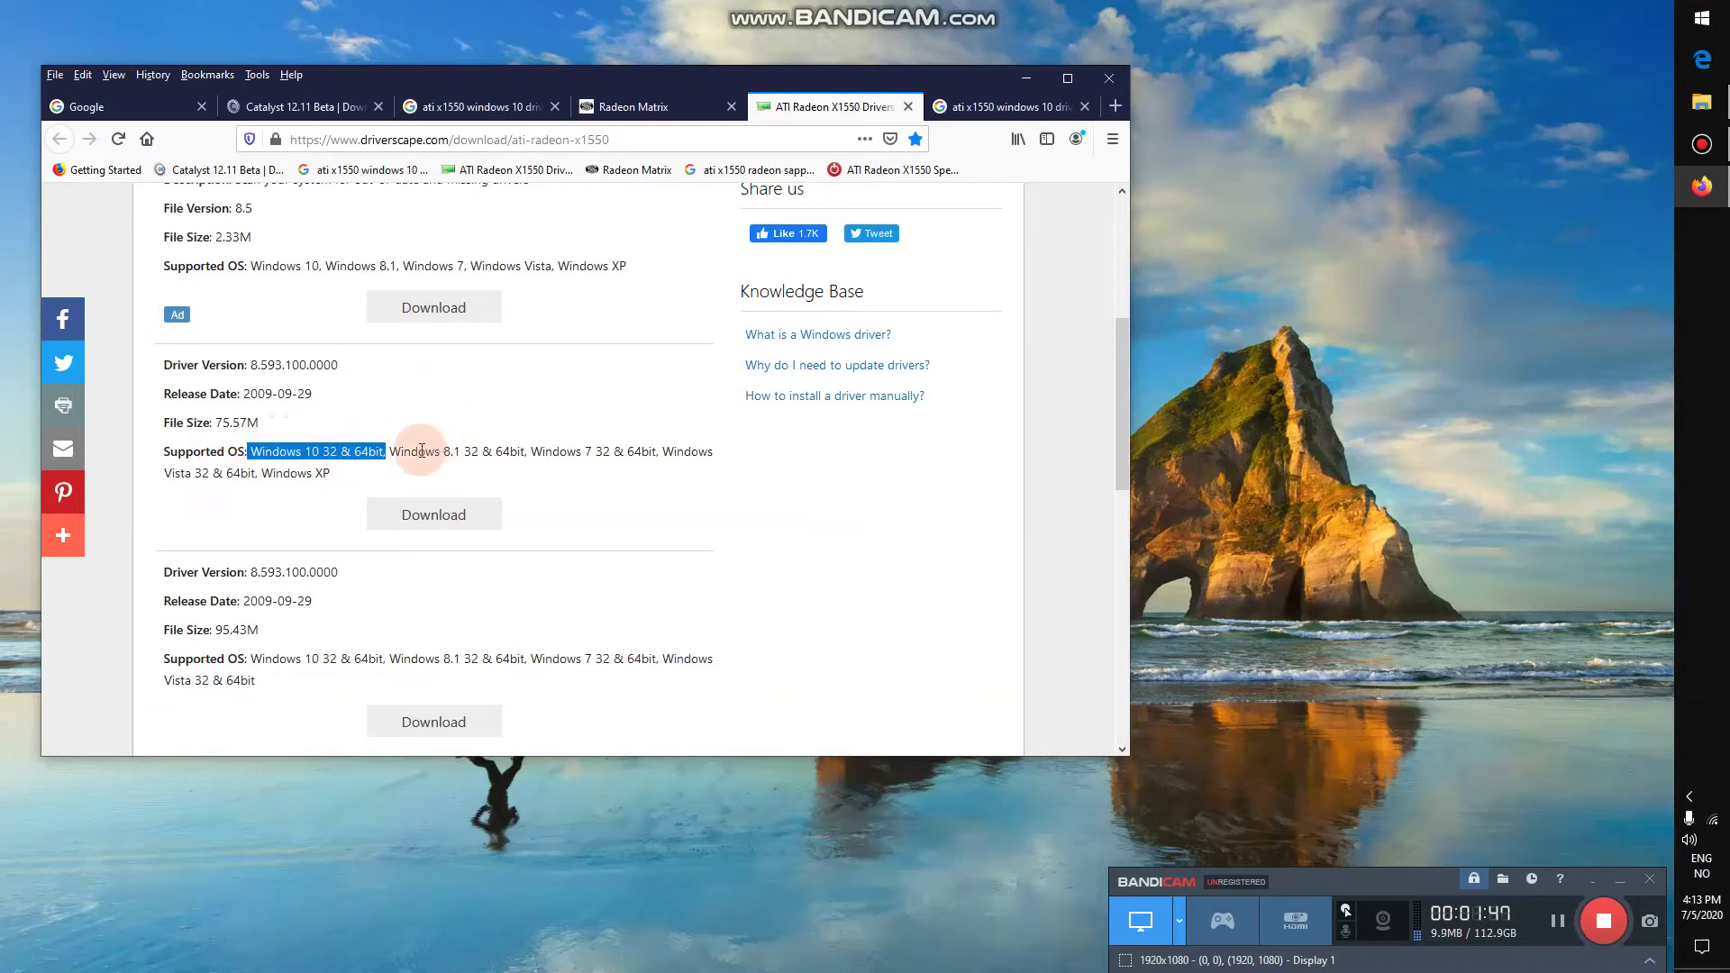
click(635, 454)
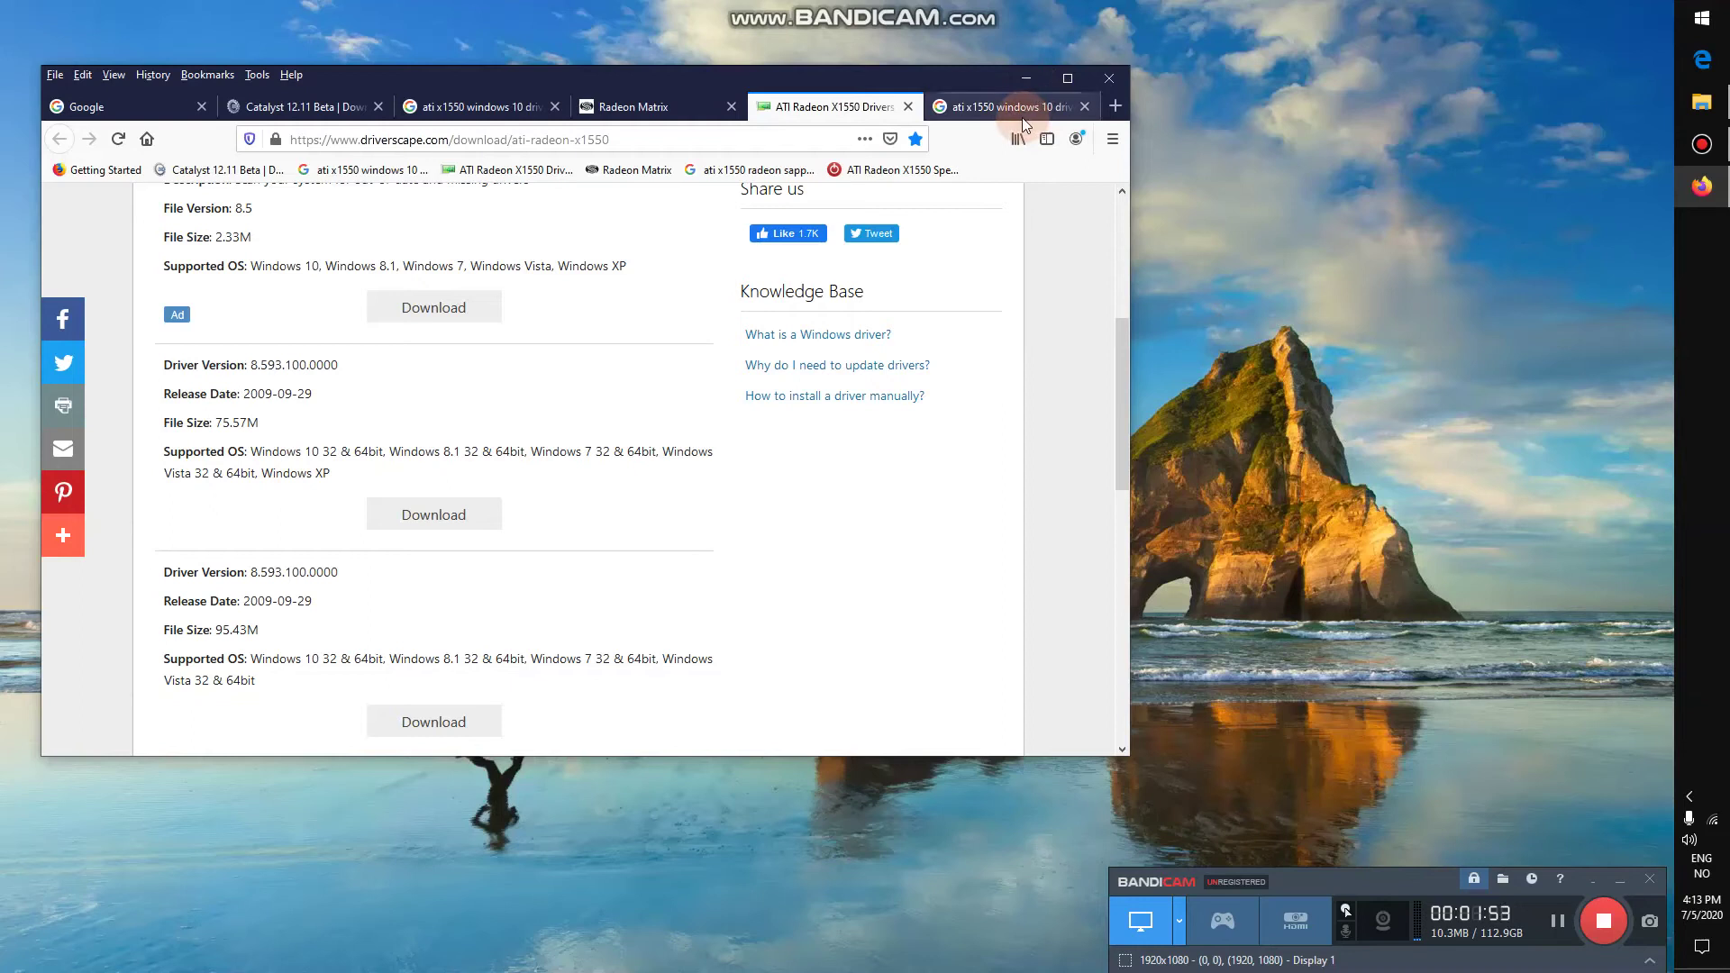
Step: Search Google for '7zip', open the 7-Zip website, and bring up File Explorer's Desktop
click(417, 113)
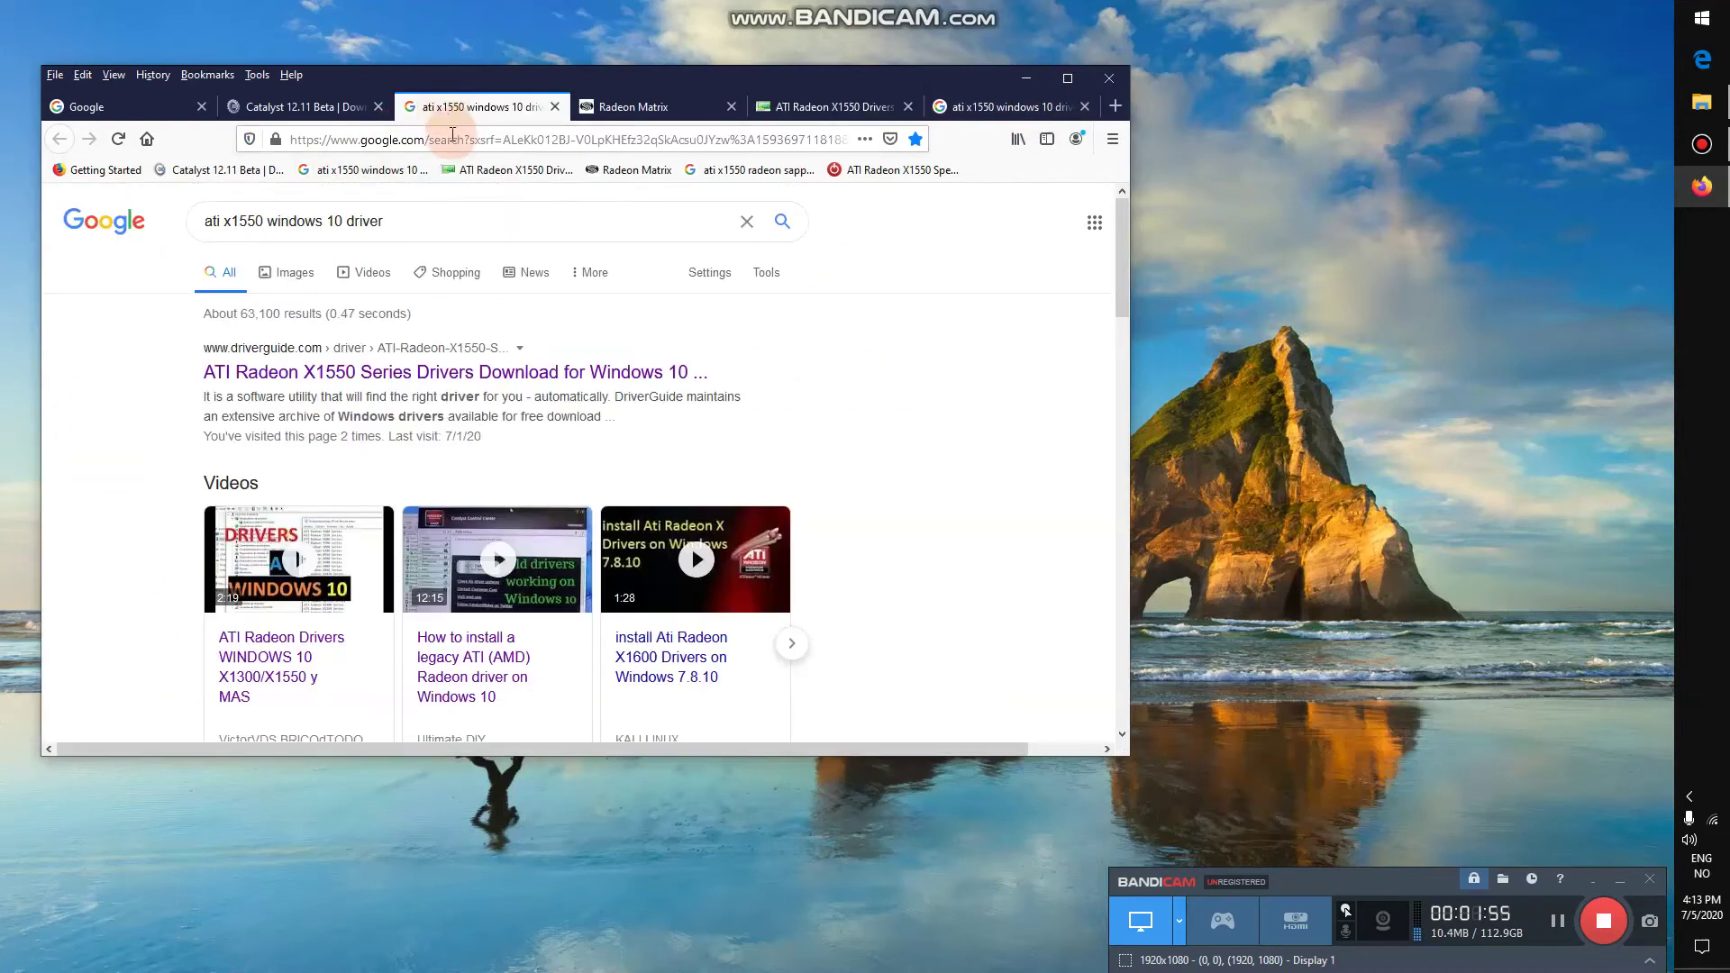
triple_click(424, 224)
text(7zip)
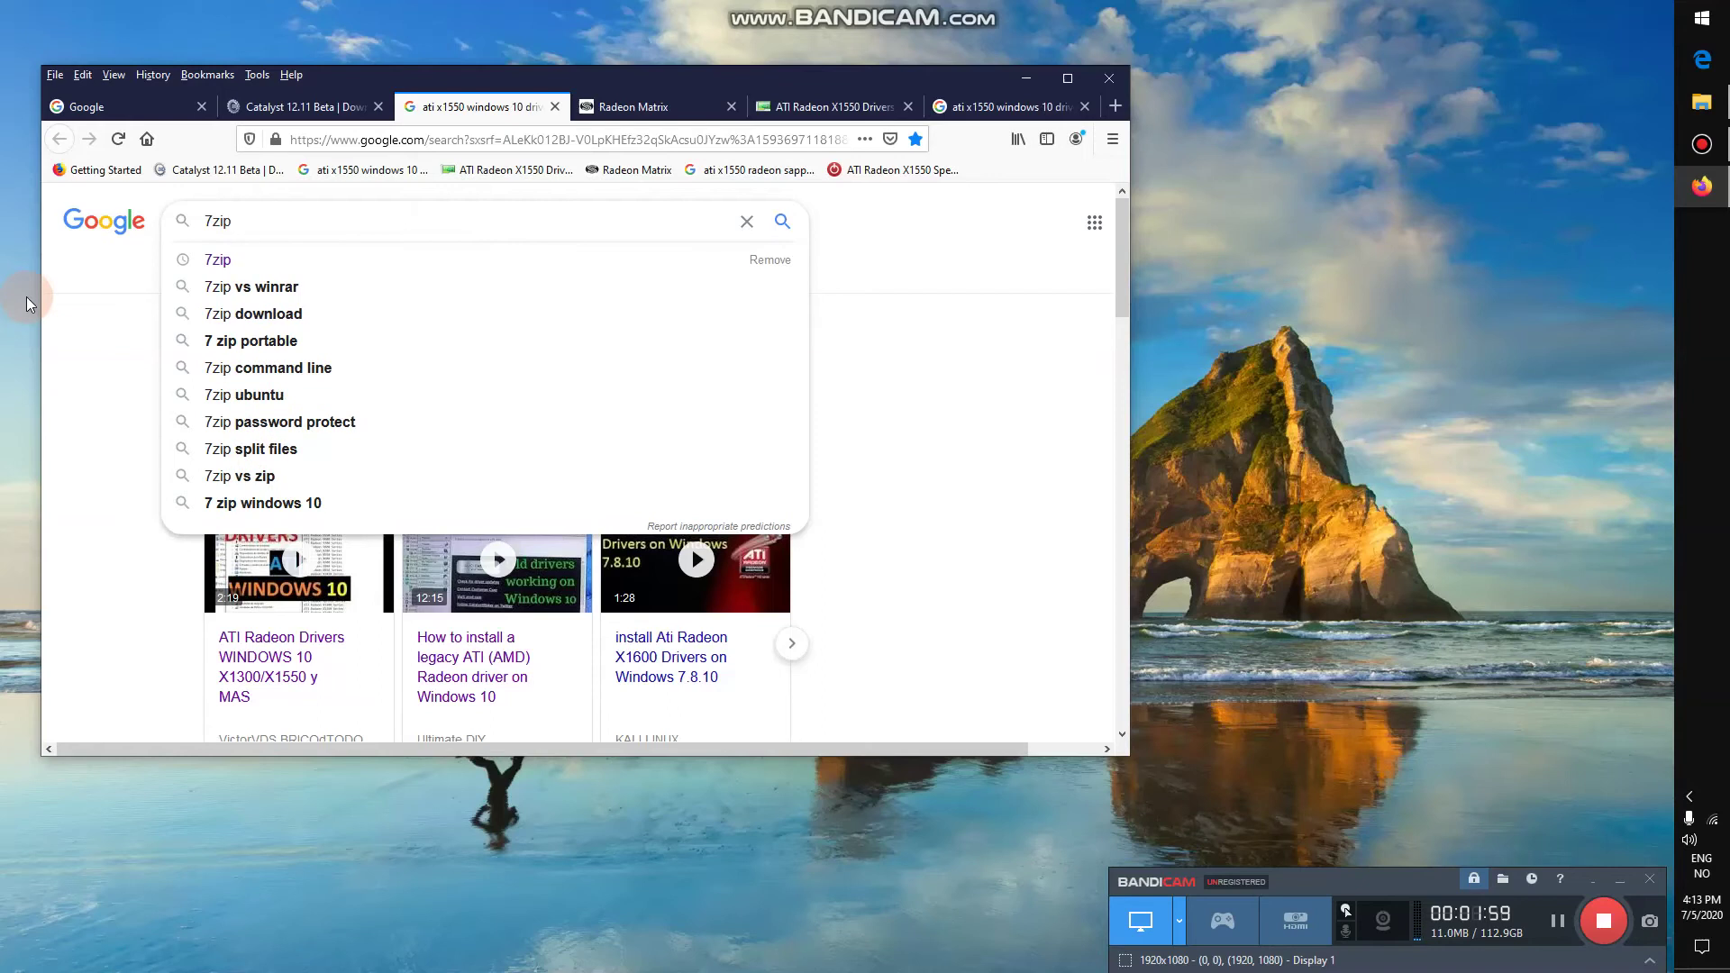
key(Return)
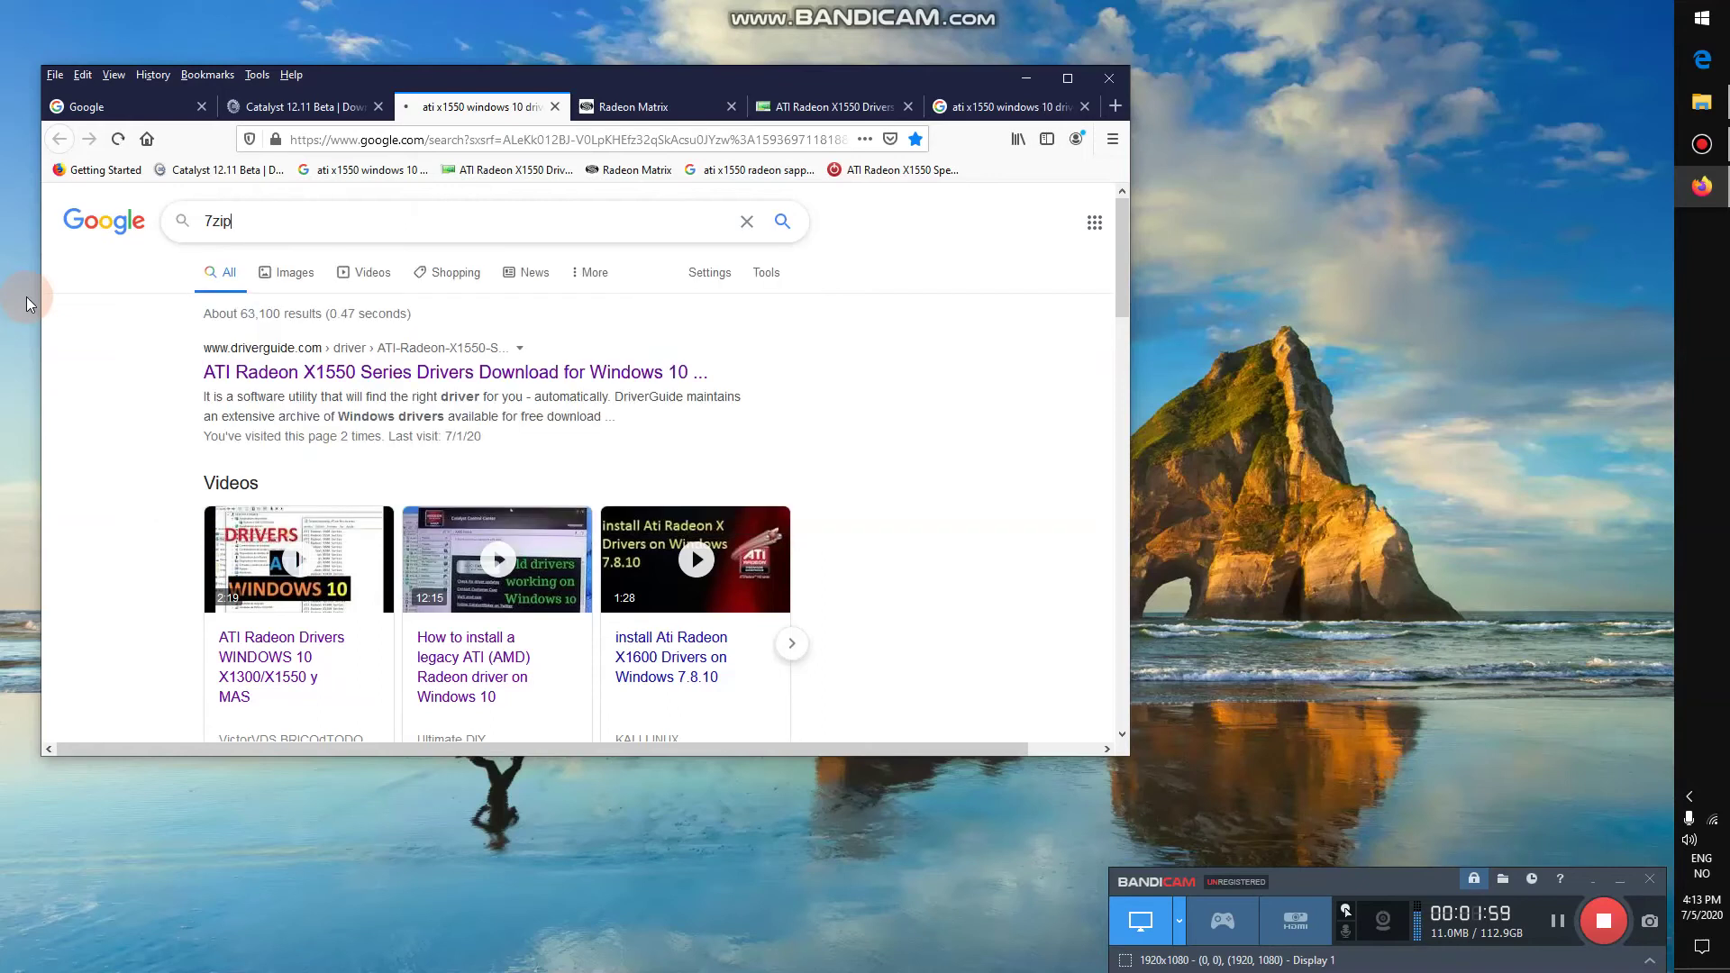
click(219, 373)
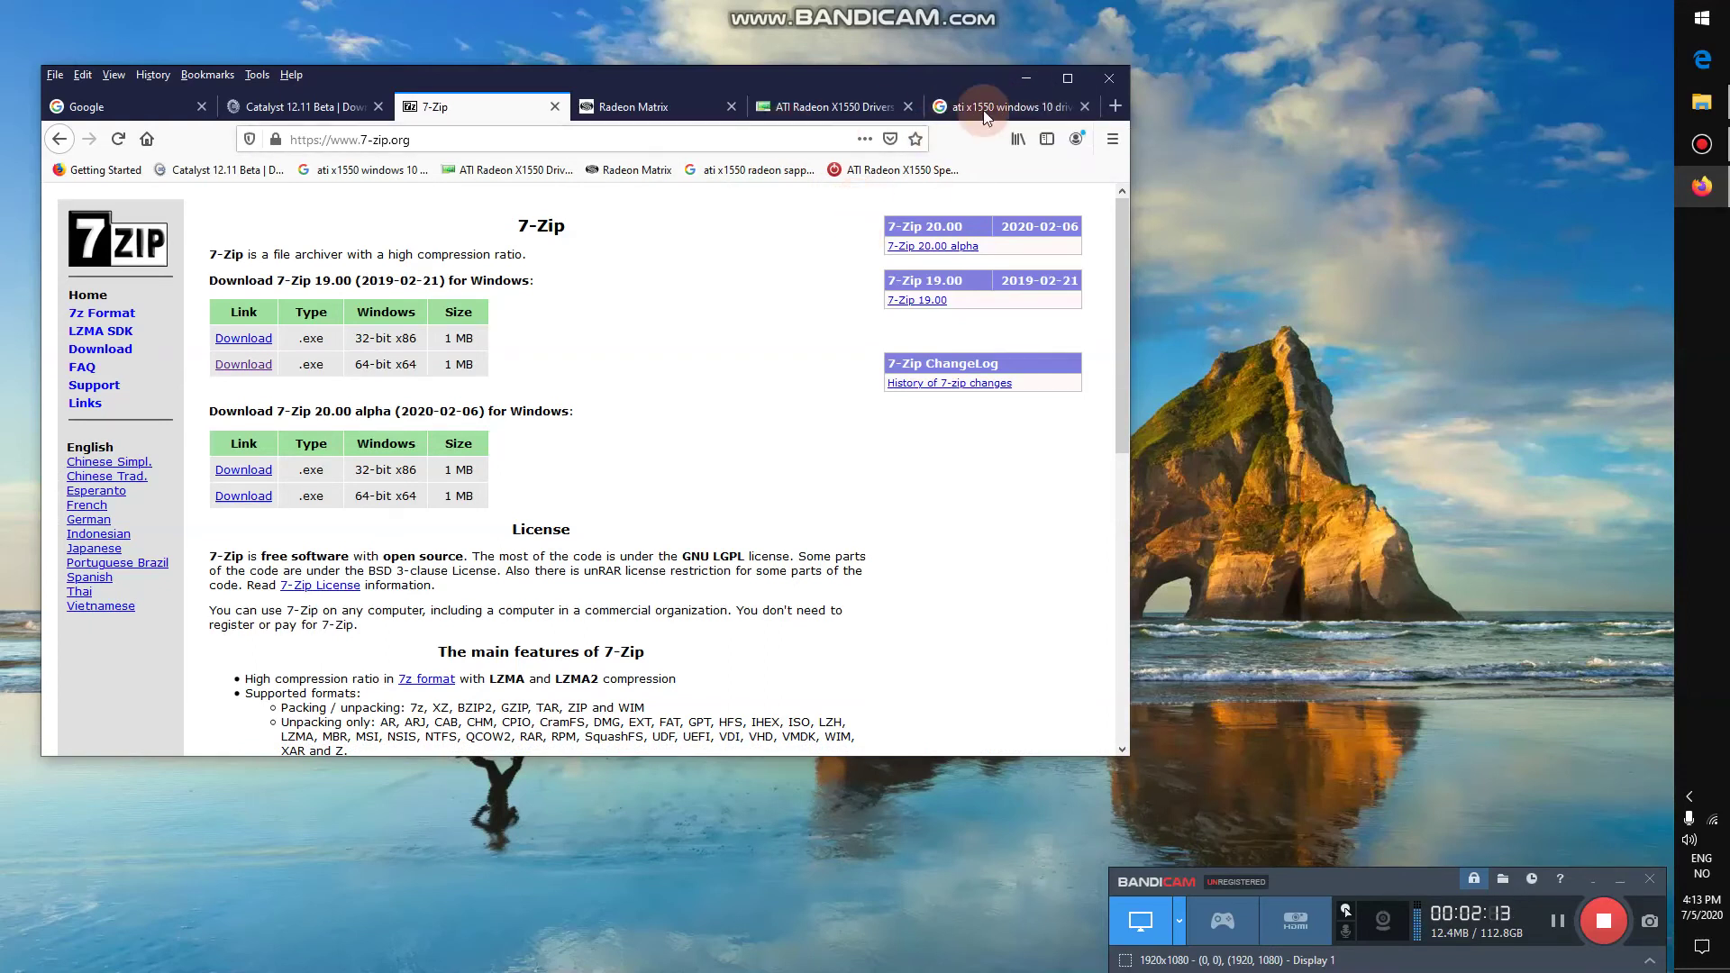
click(1684, 94)
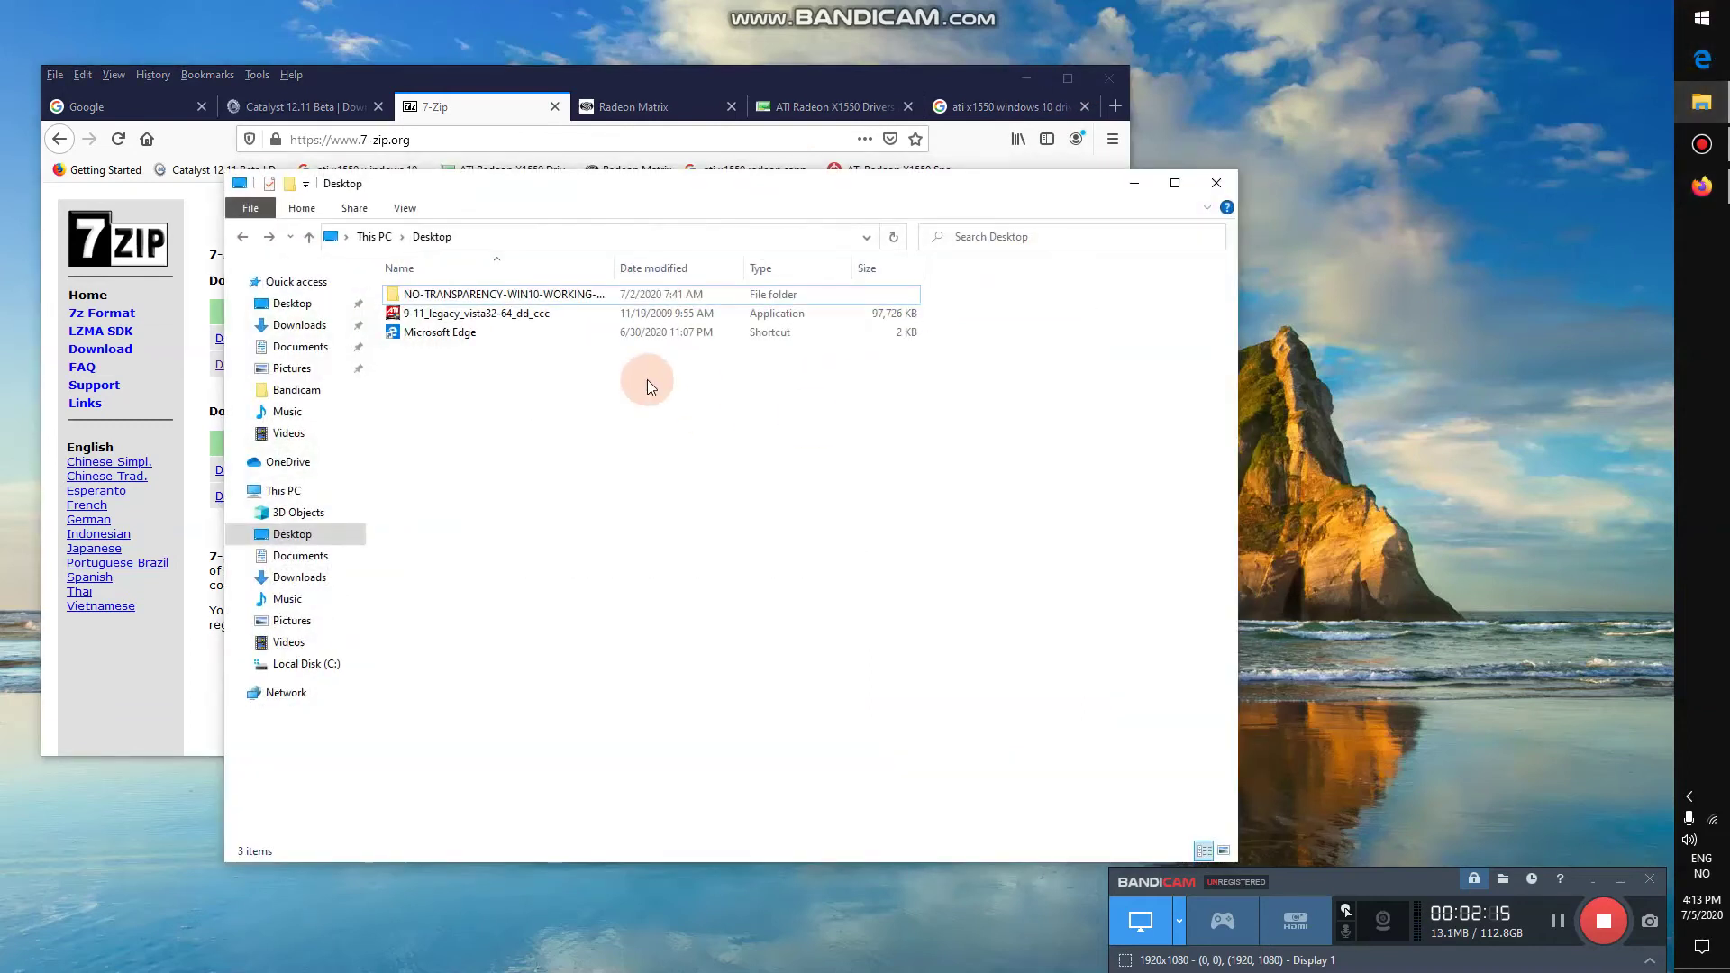
Step: Navigate into the NO-TRANSPARENCY driver folder's Packages > Drivers > Display subfolder
double_click(437, 290)
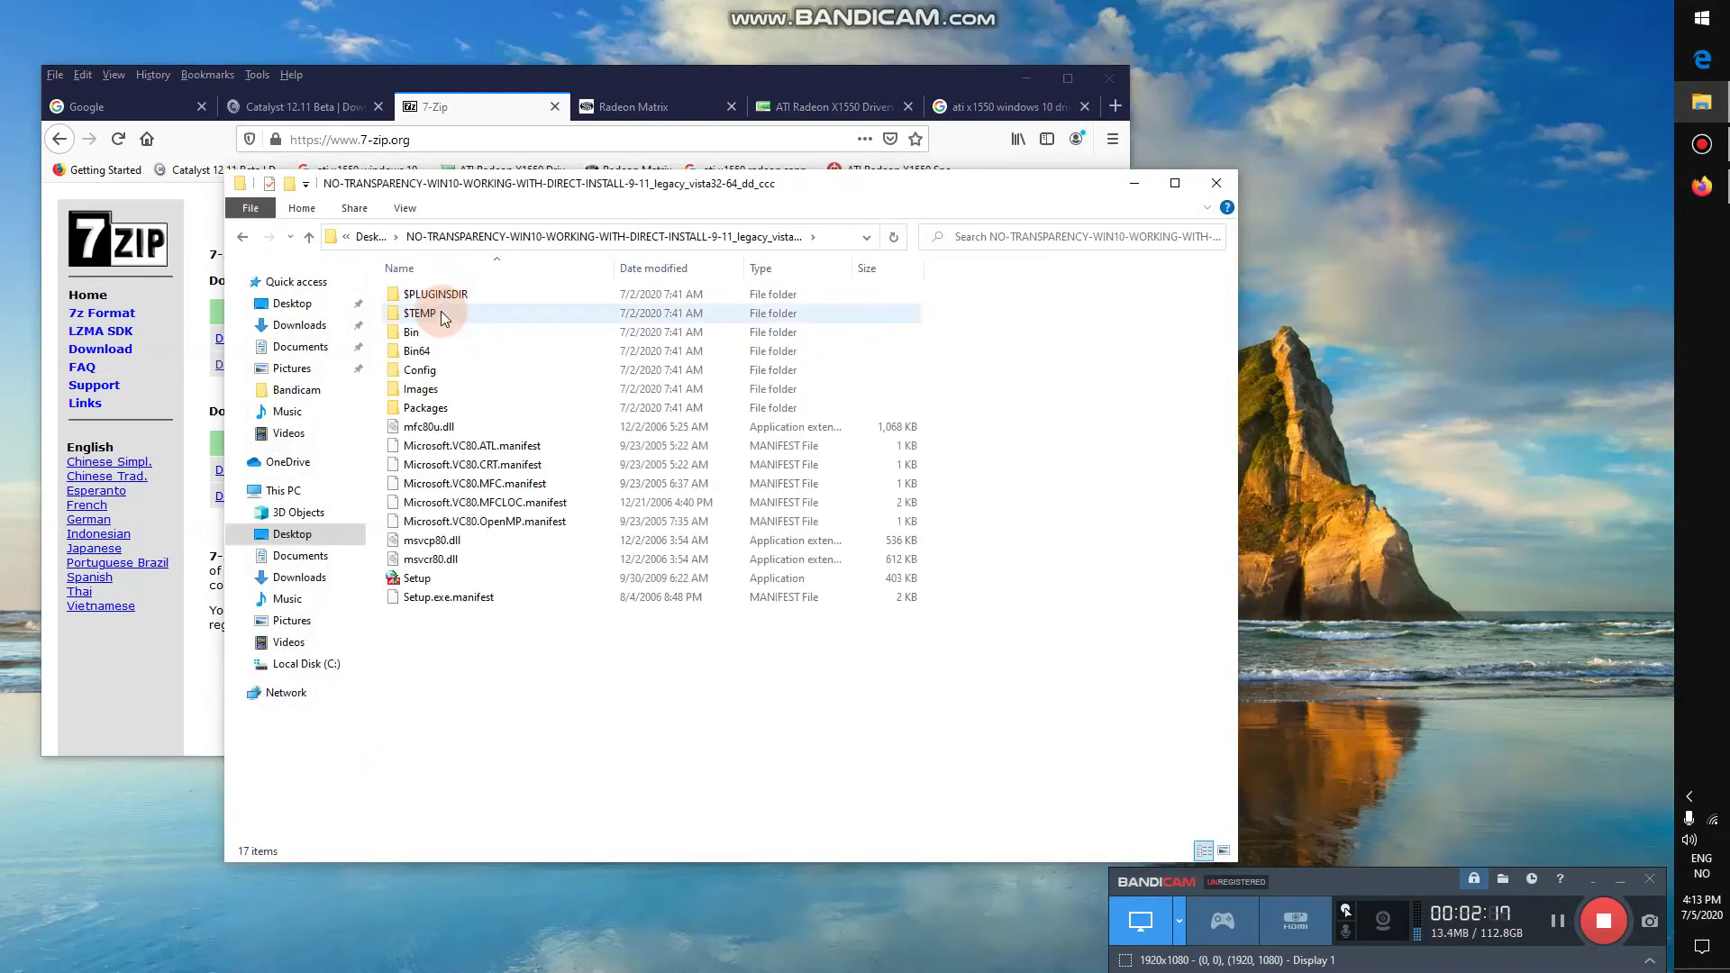
click(241, 241)
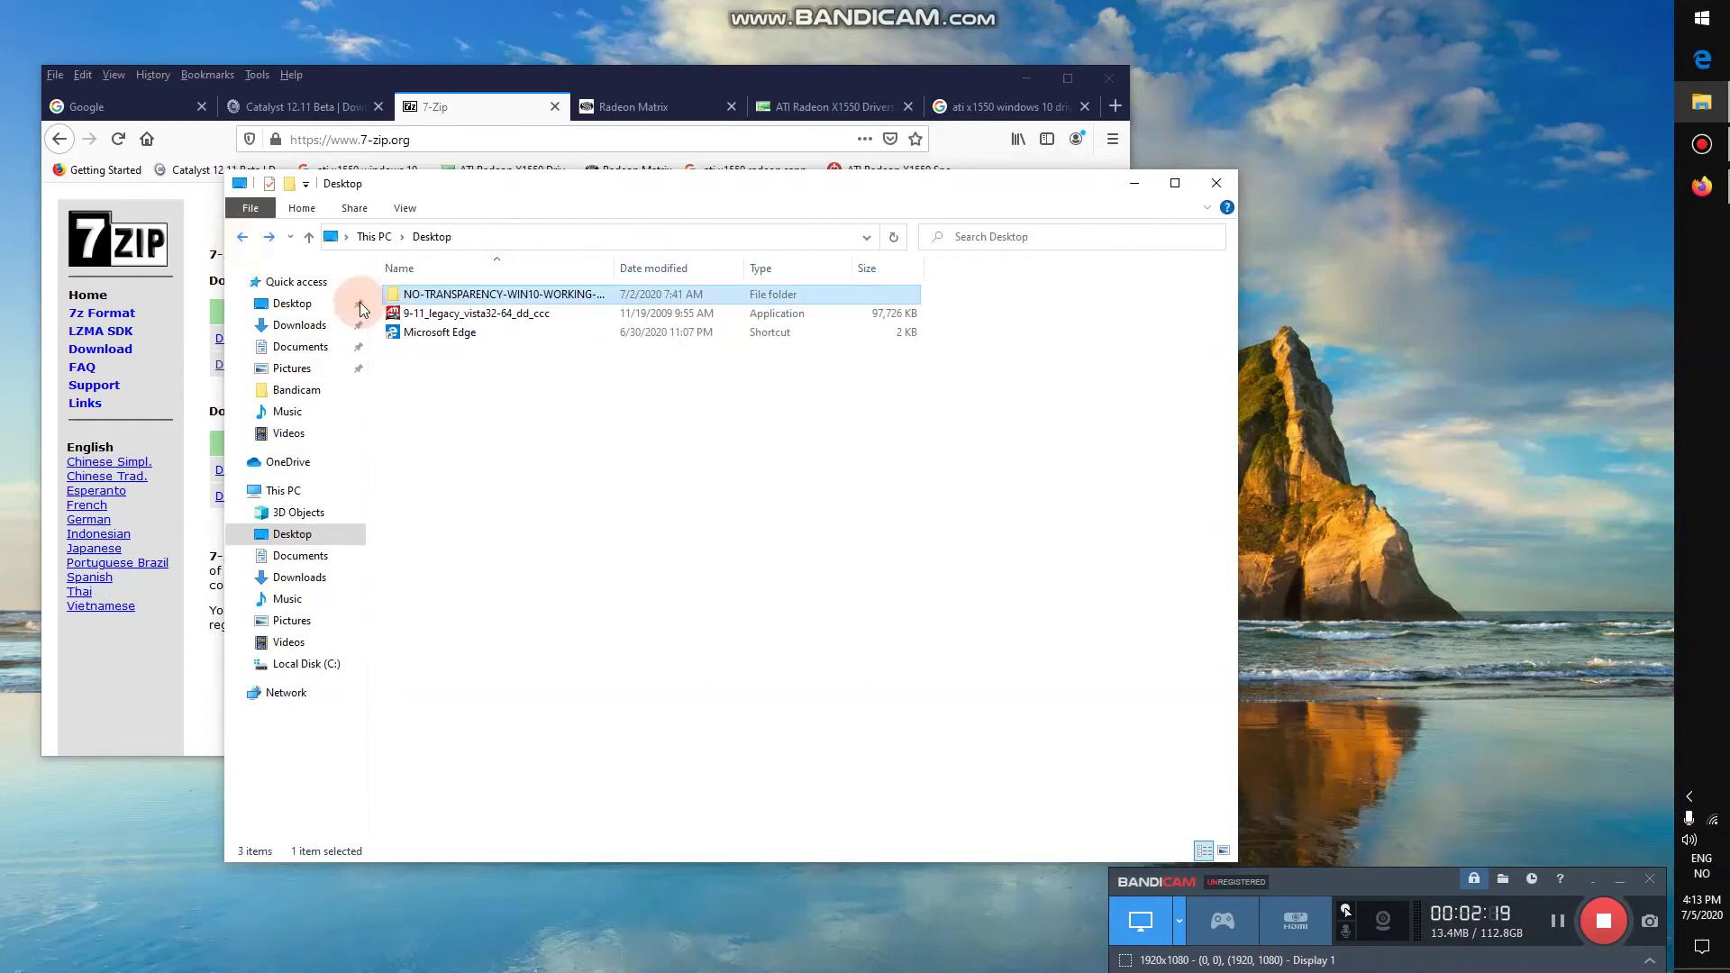
click(408, 315)
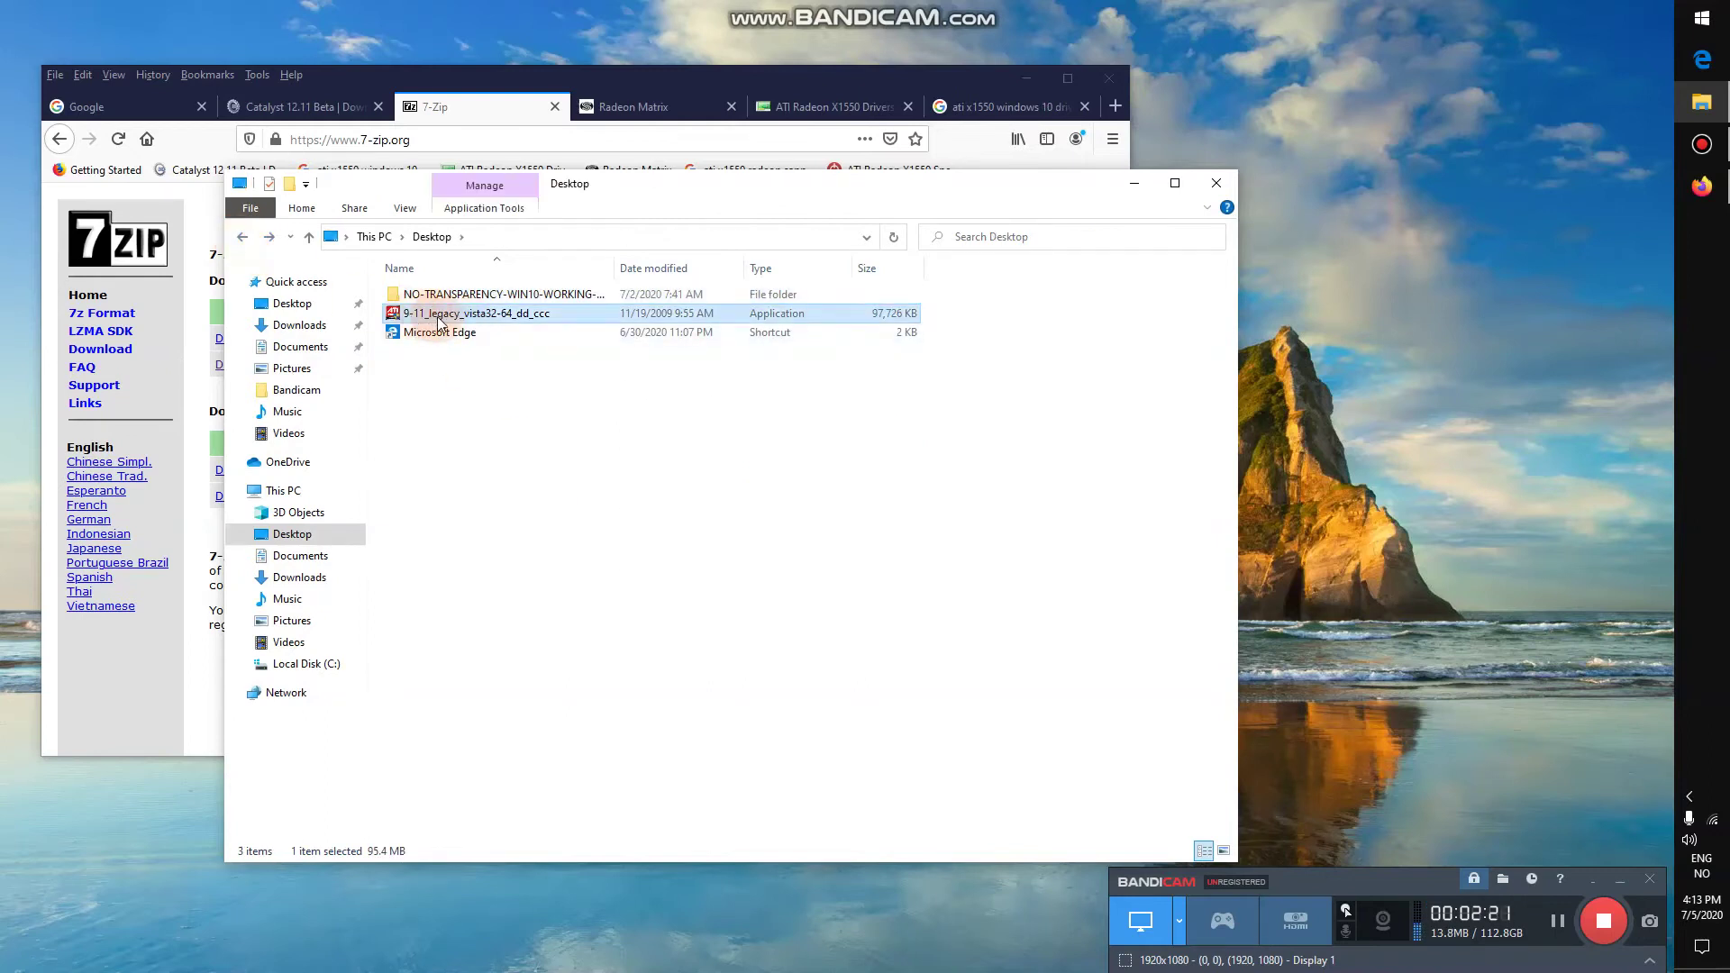
click(488, 321)
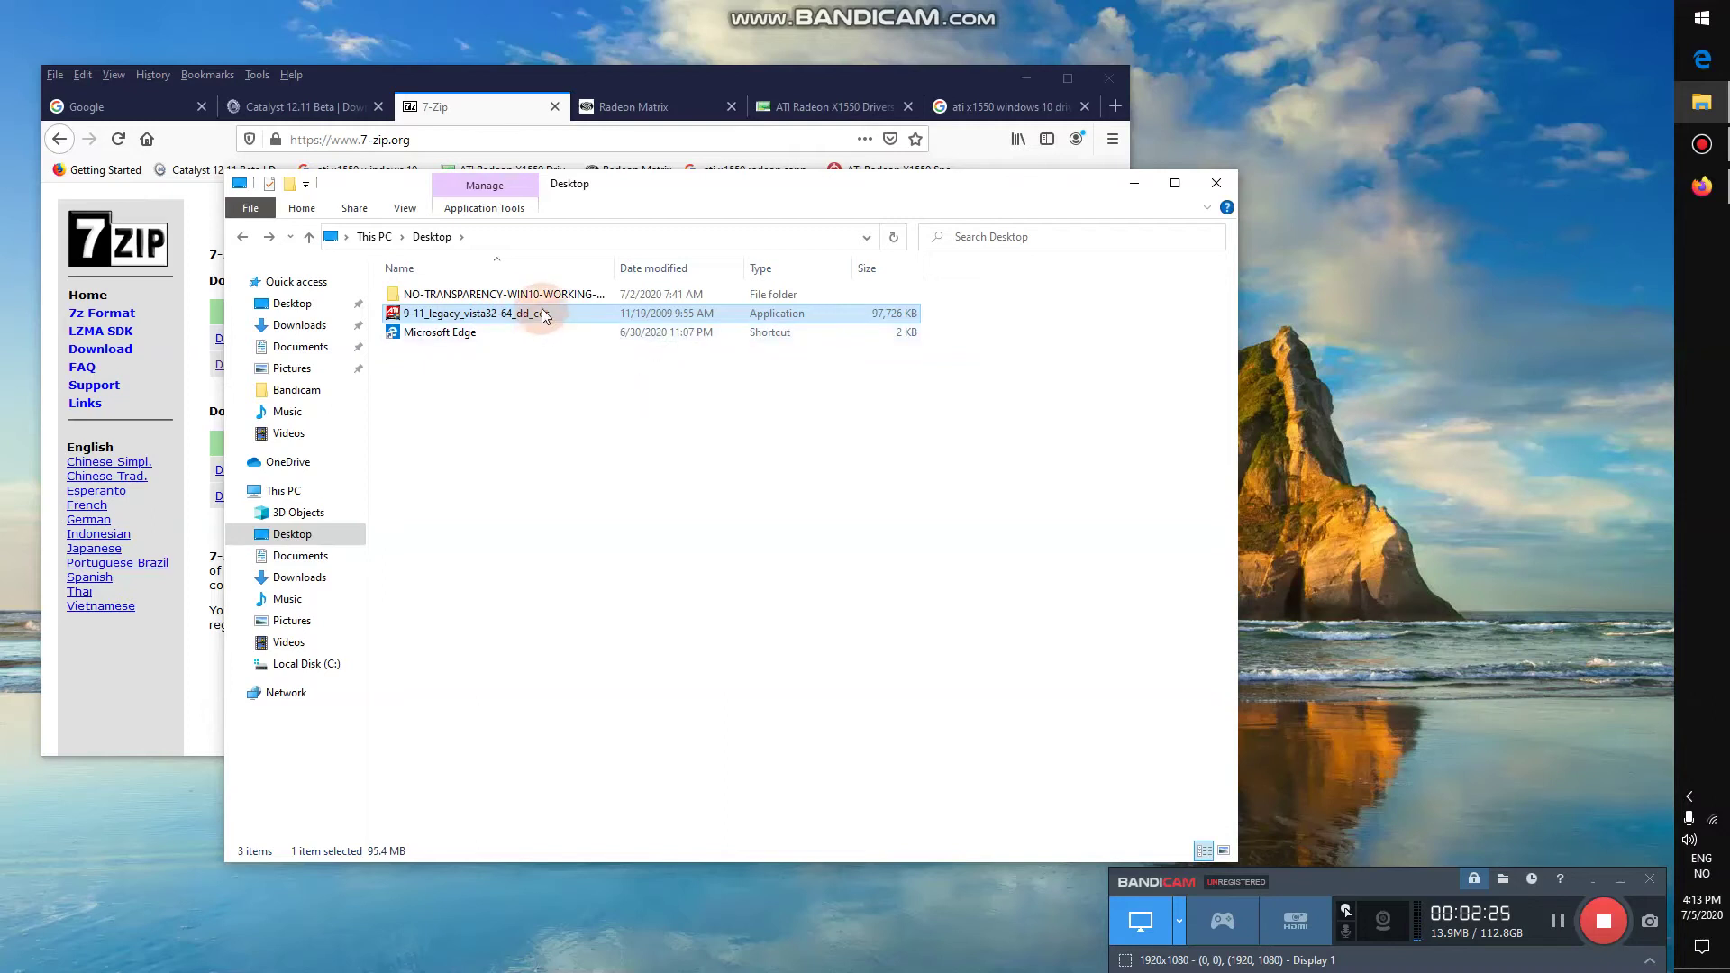
double_click(538, 293)
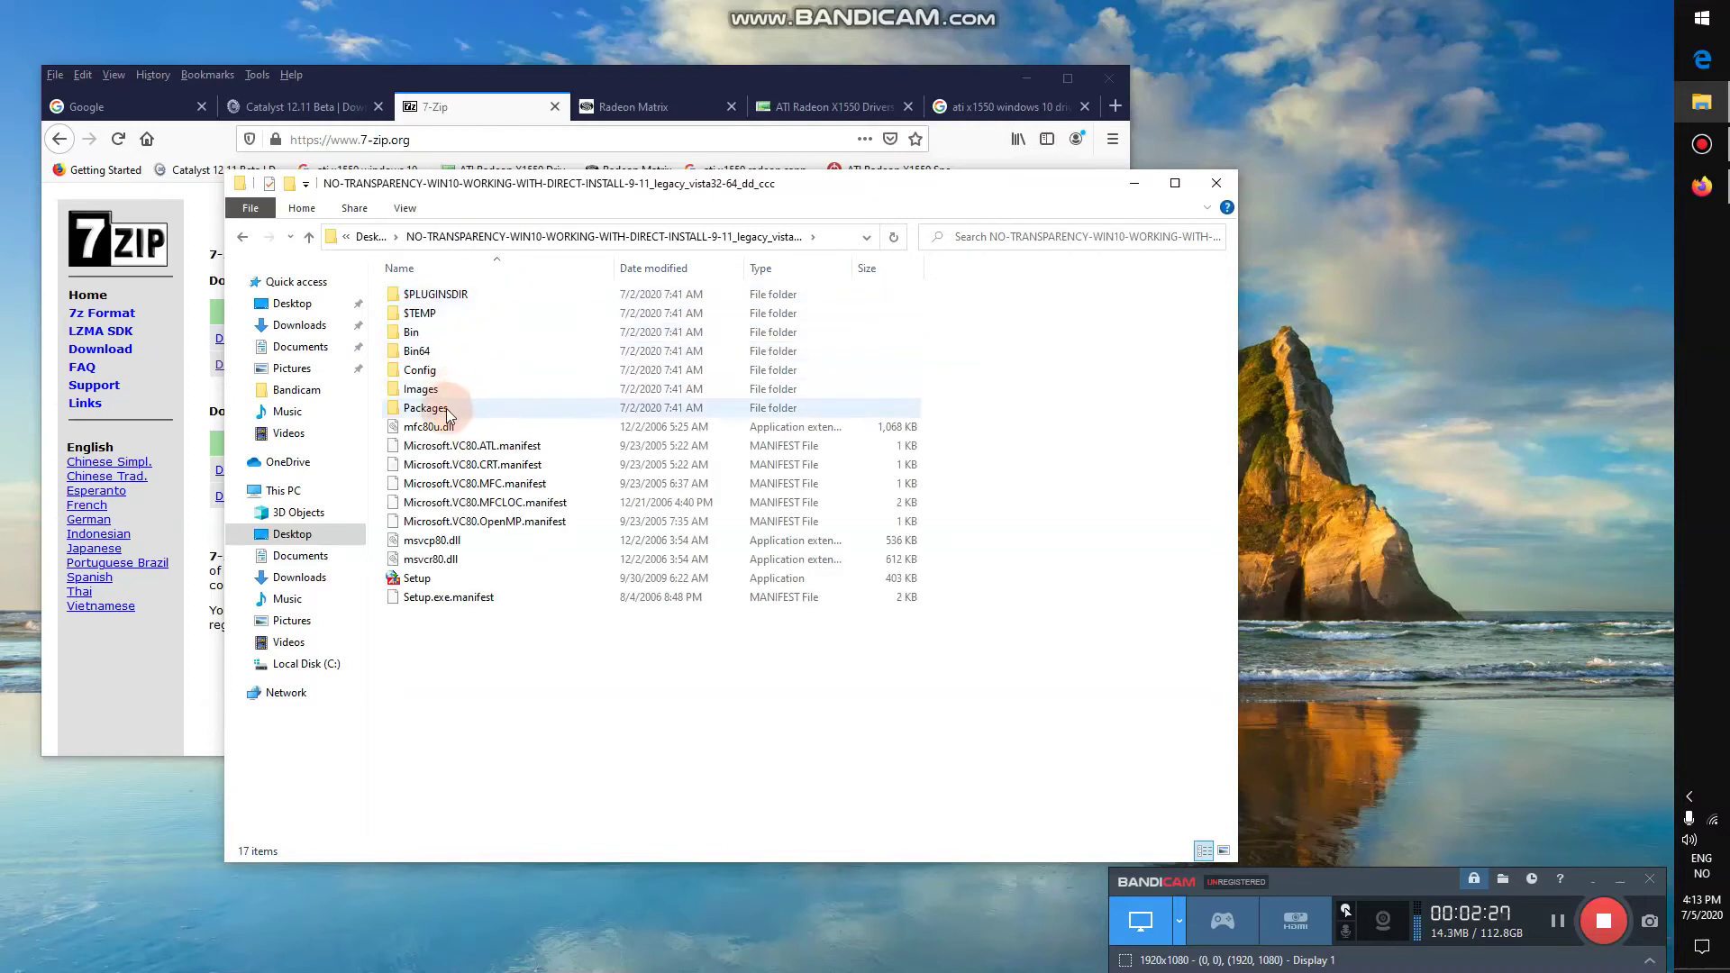
double_click(446, 409)
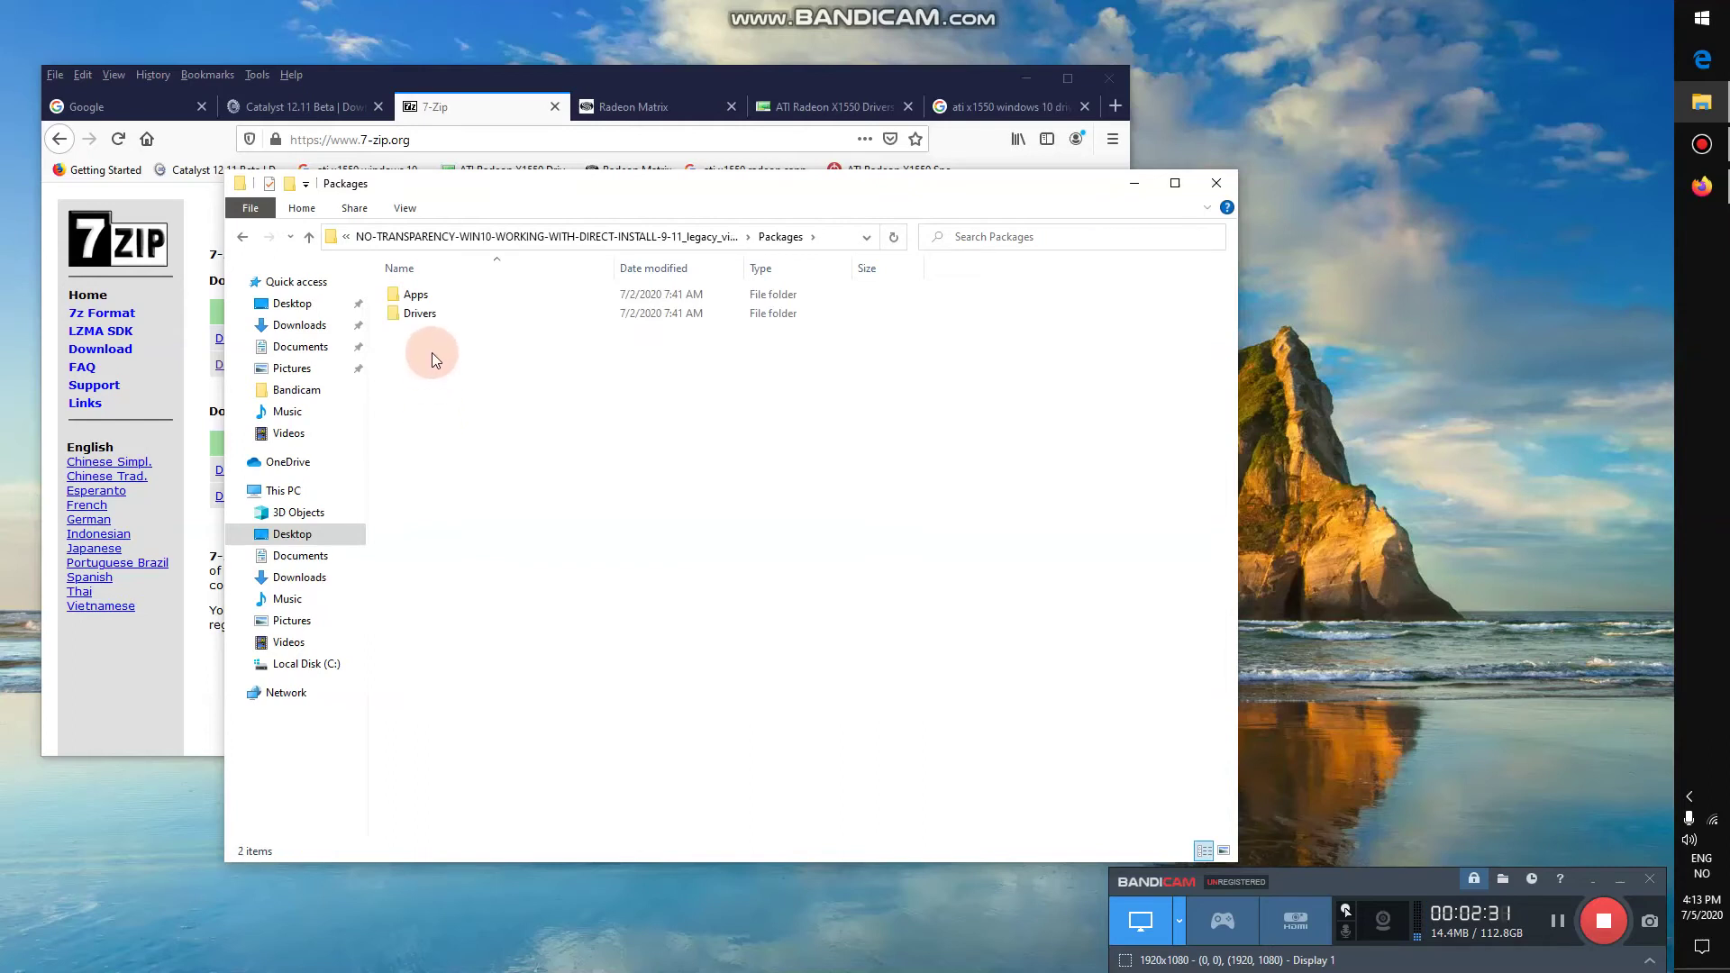
click(242, 236)
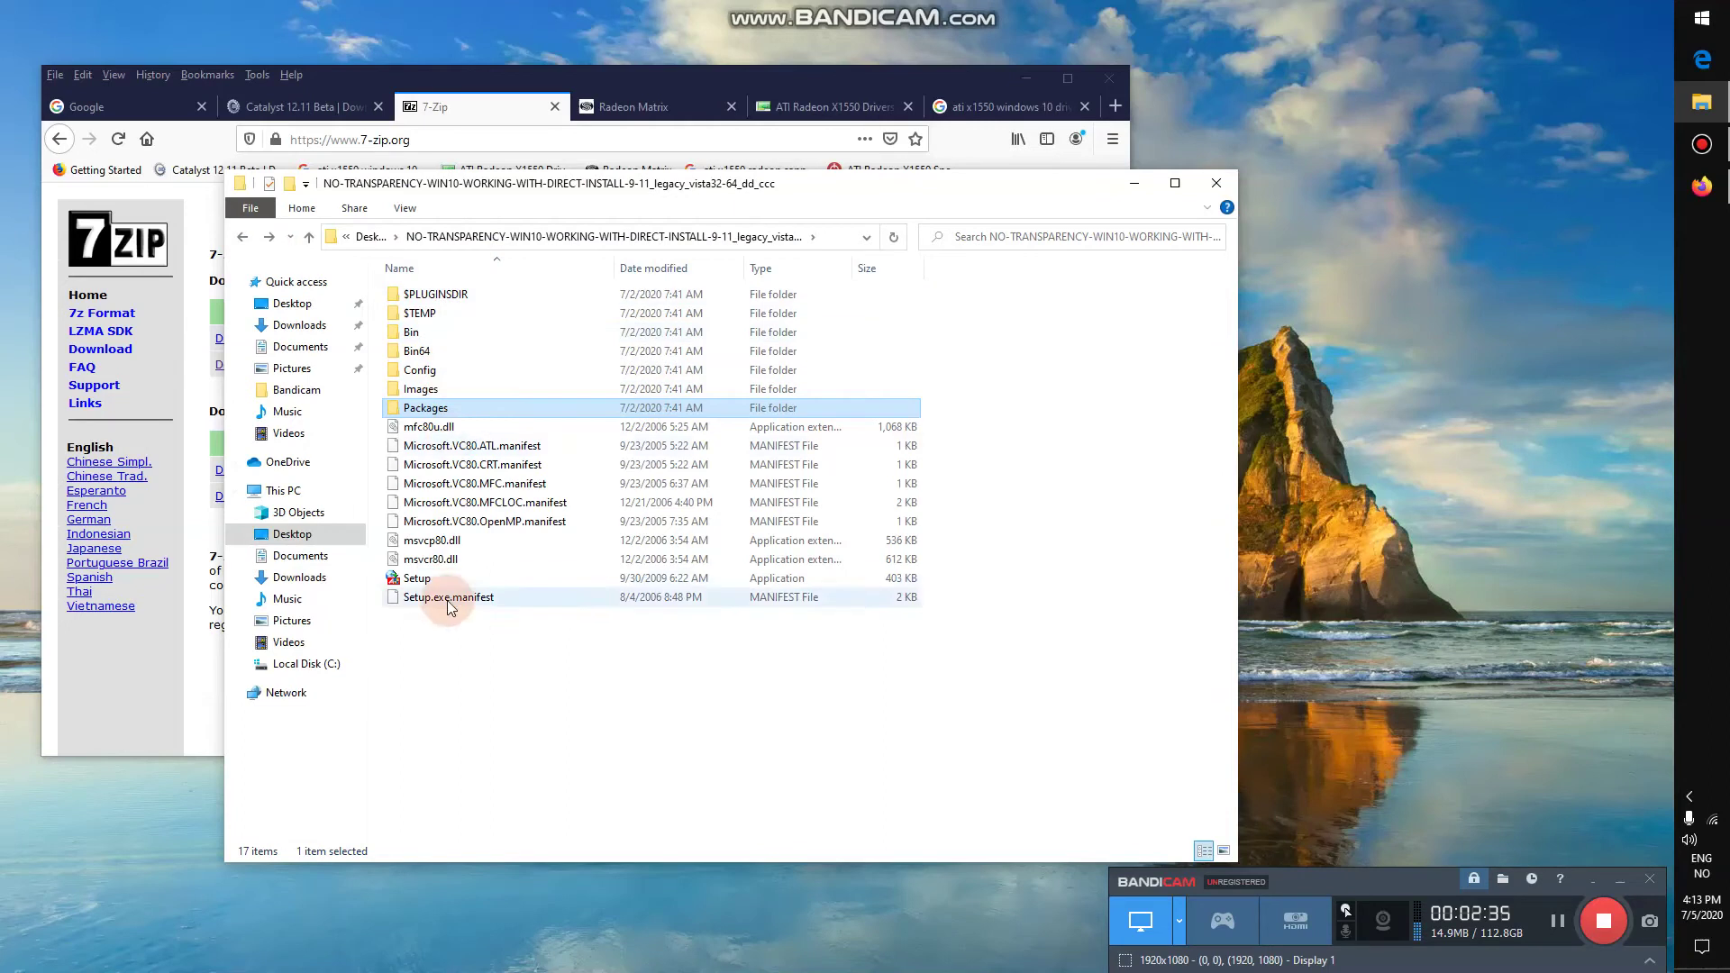
double_click(425, 408)
click(428, 314)
double_click(427, 313)
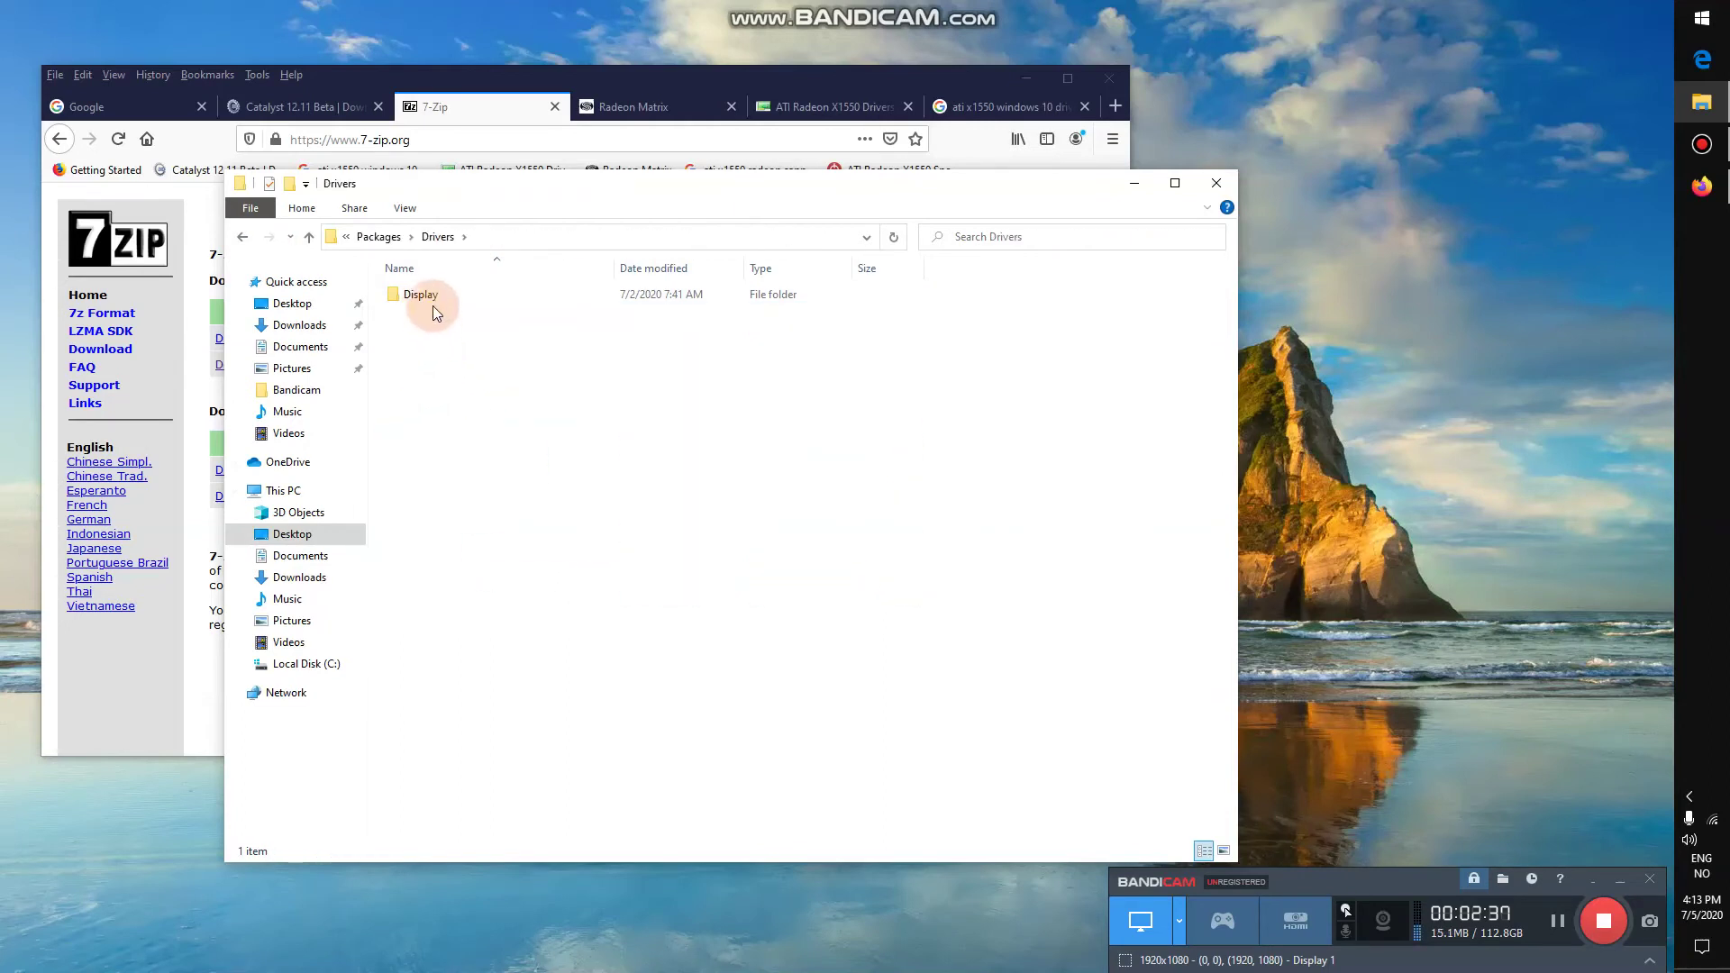
double_click(429, 298)
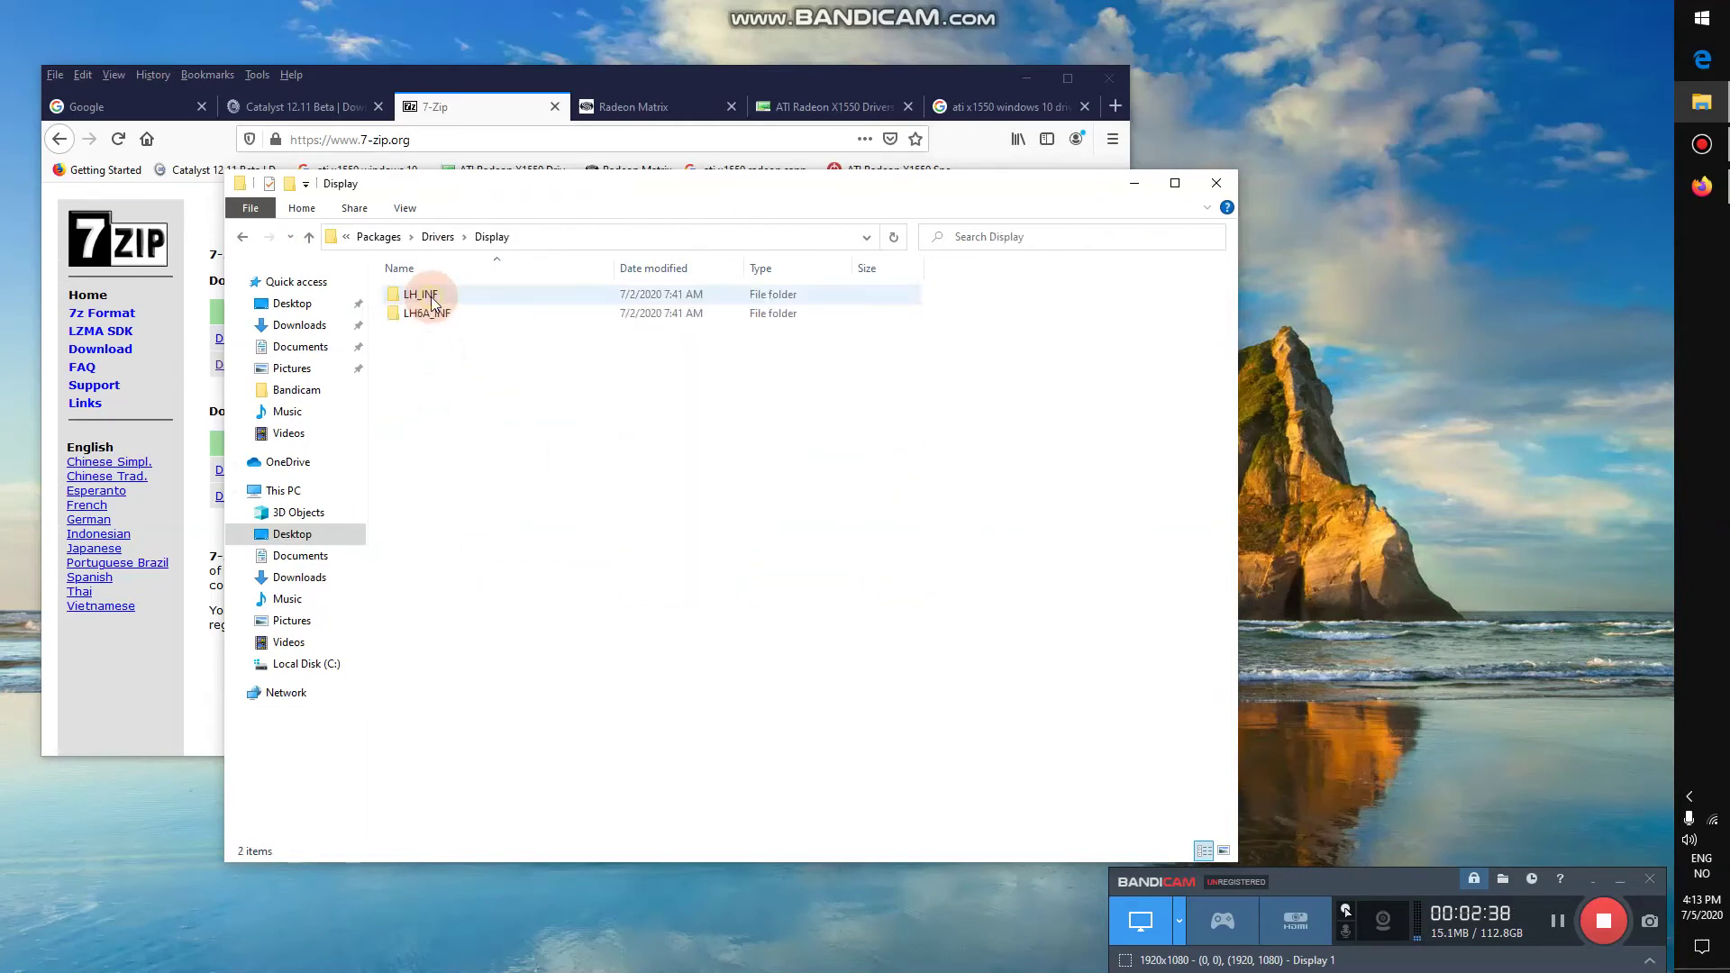
Step: Copy the Display folder path from the address bar and minimize File Explorer
click(618, 237)
right_click(759, 237)
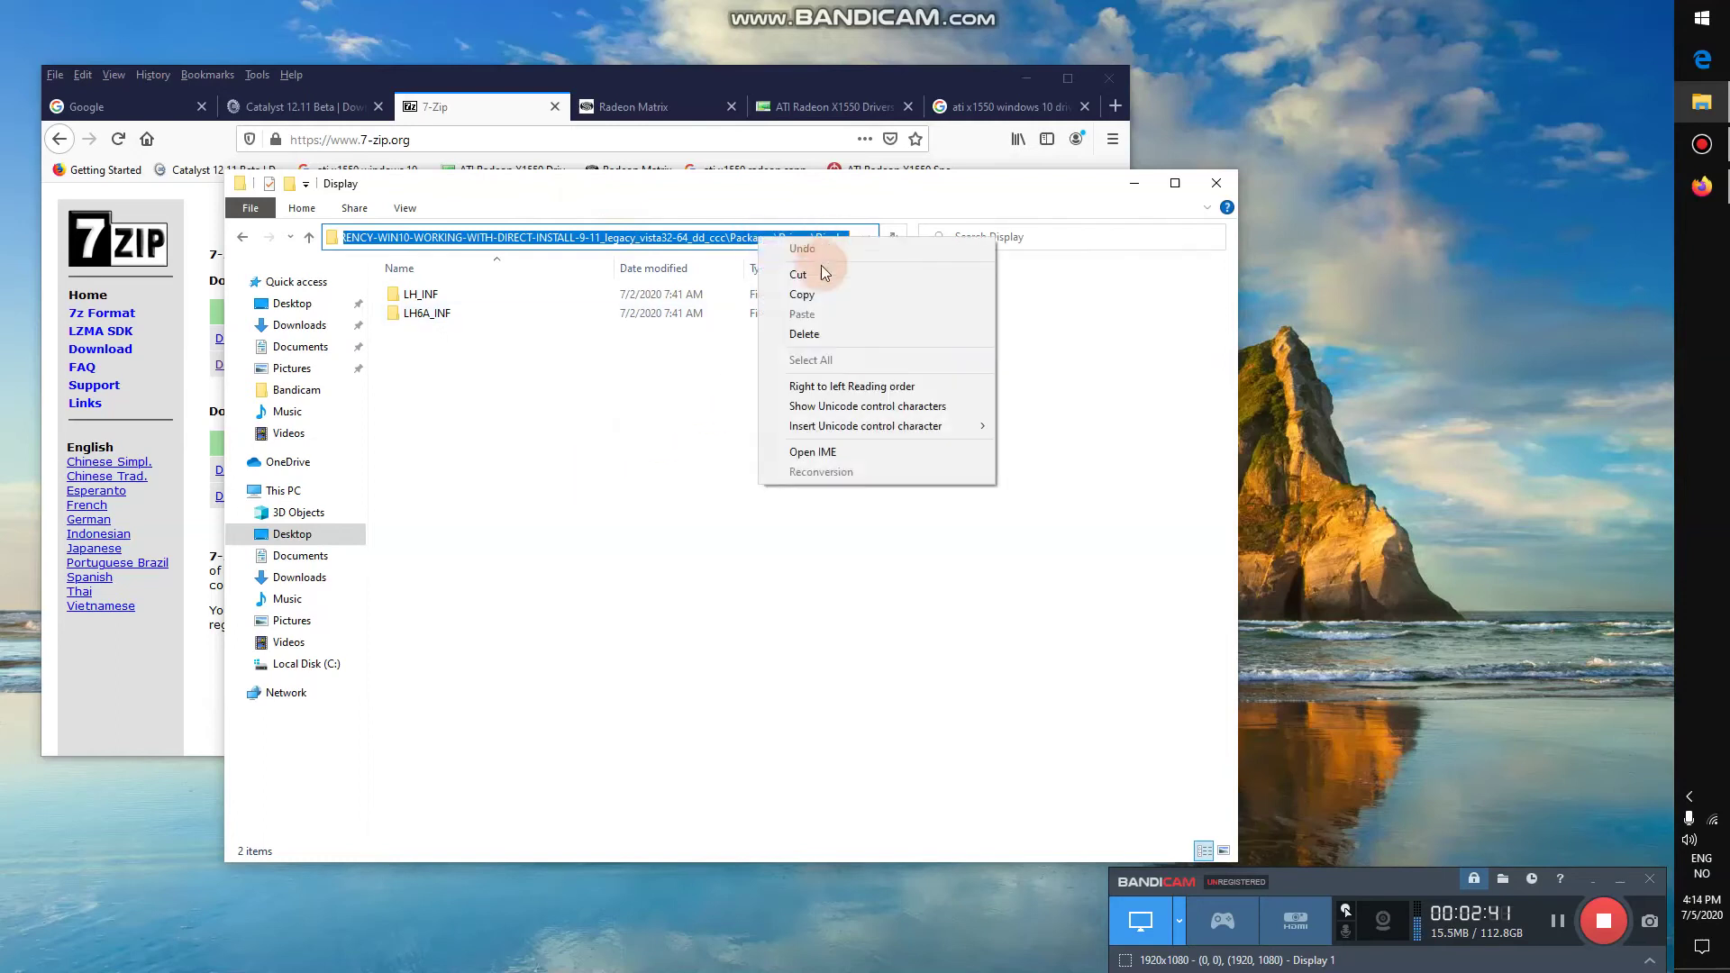
click(807, 290)
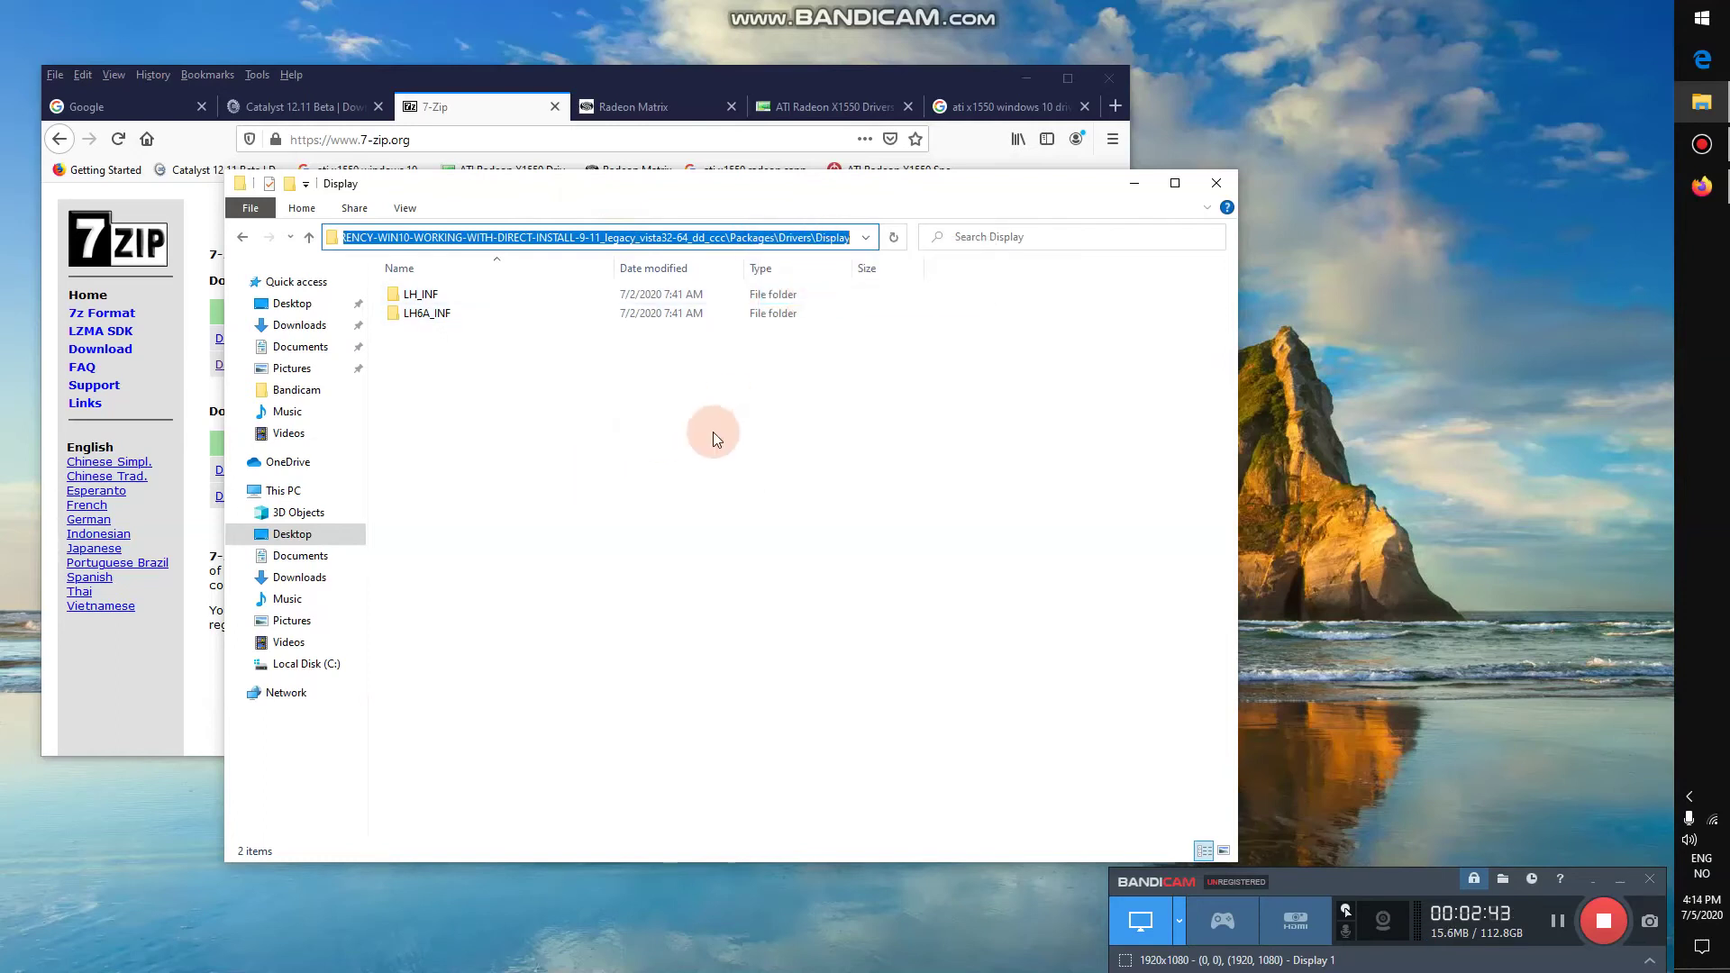
click(1135, 186)
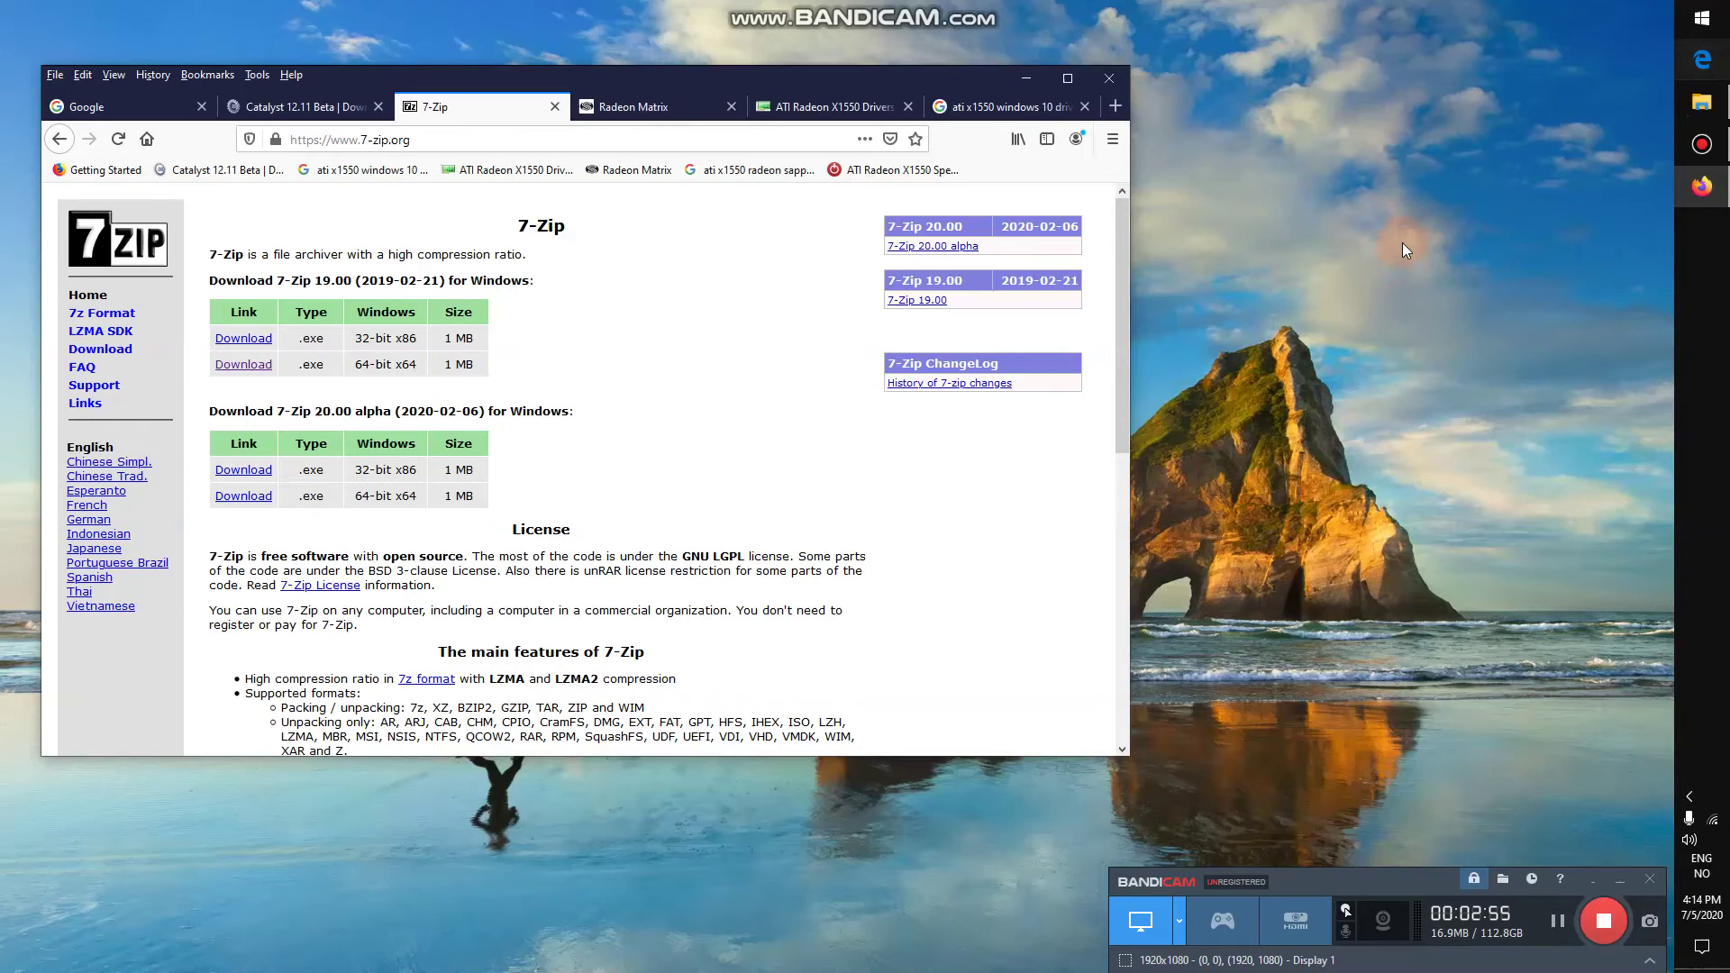
Step: Open Computer Management from This PC's Manage option and show Device Manager
click(1701, 102)
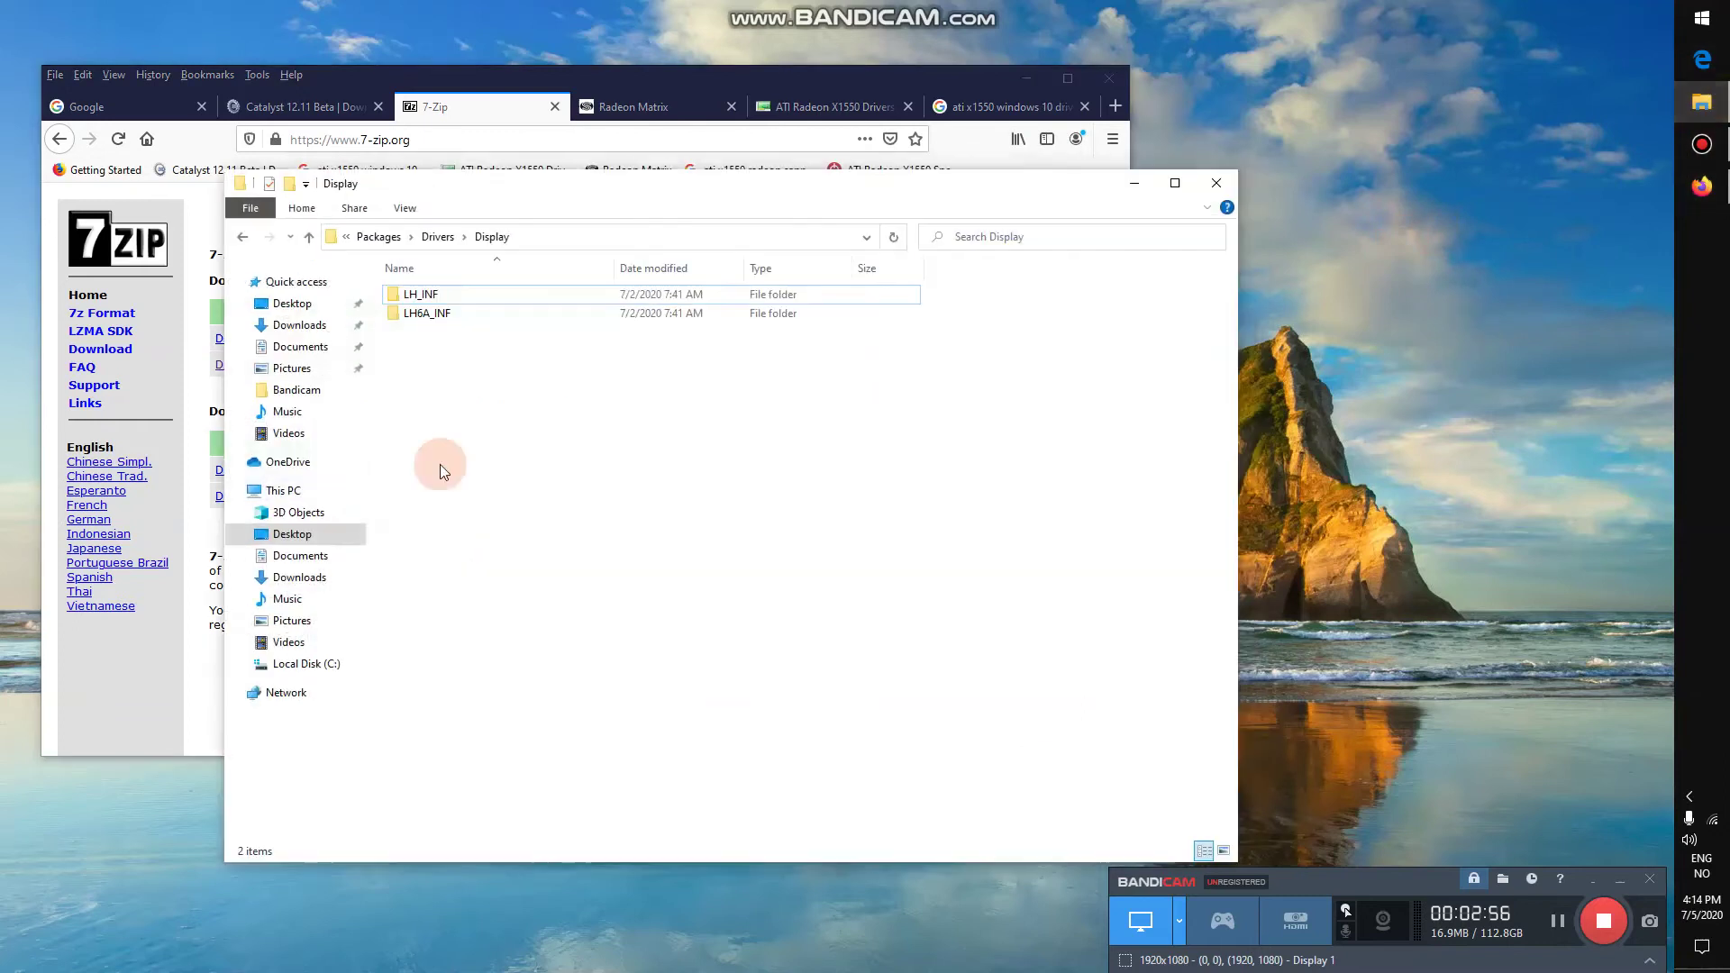
right_click(290, 497)
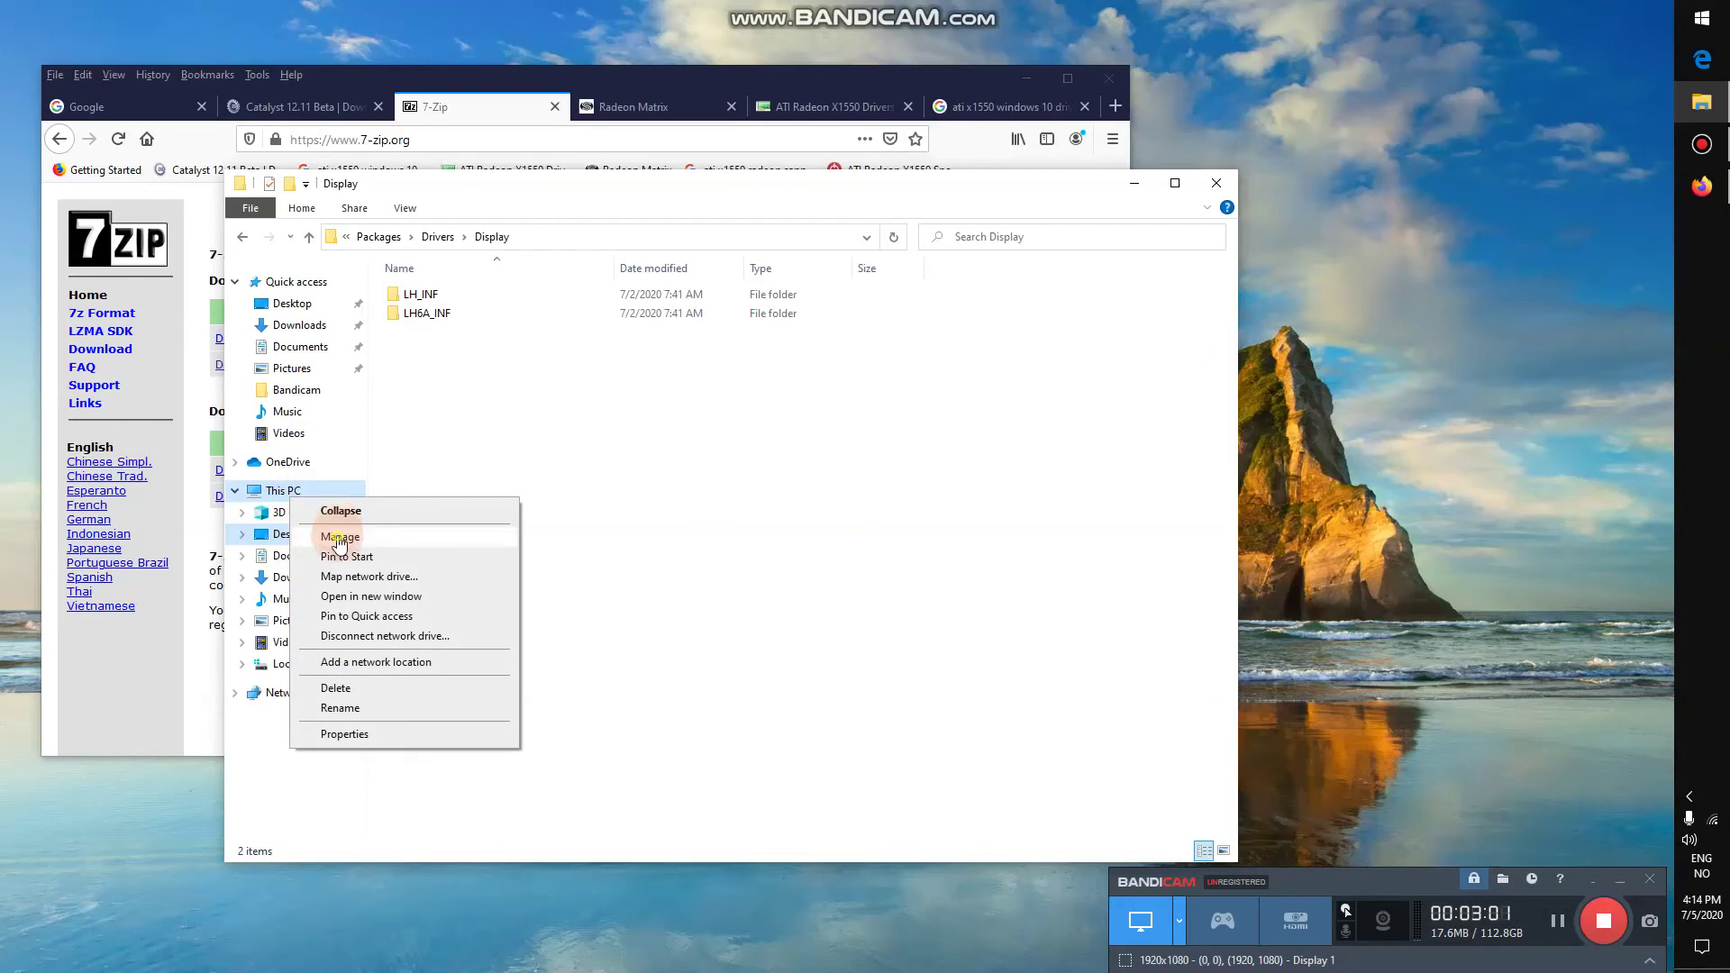
click(338, 538)
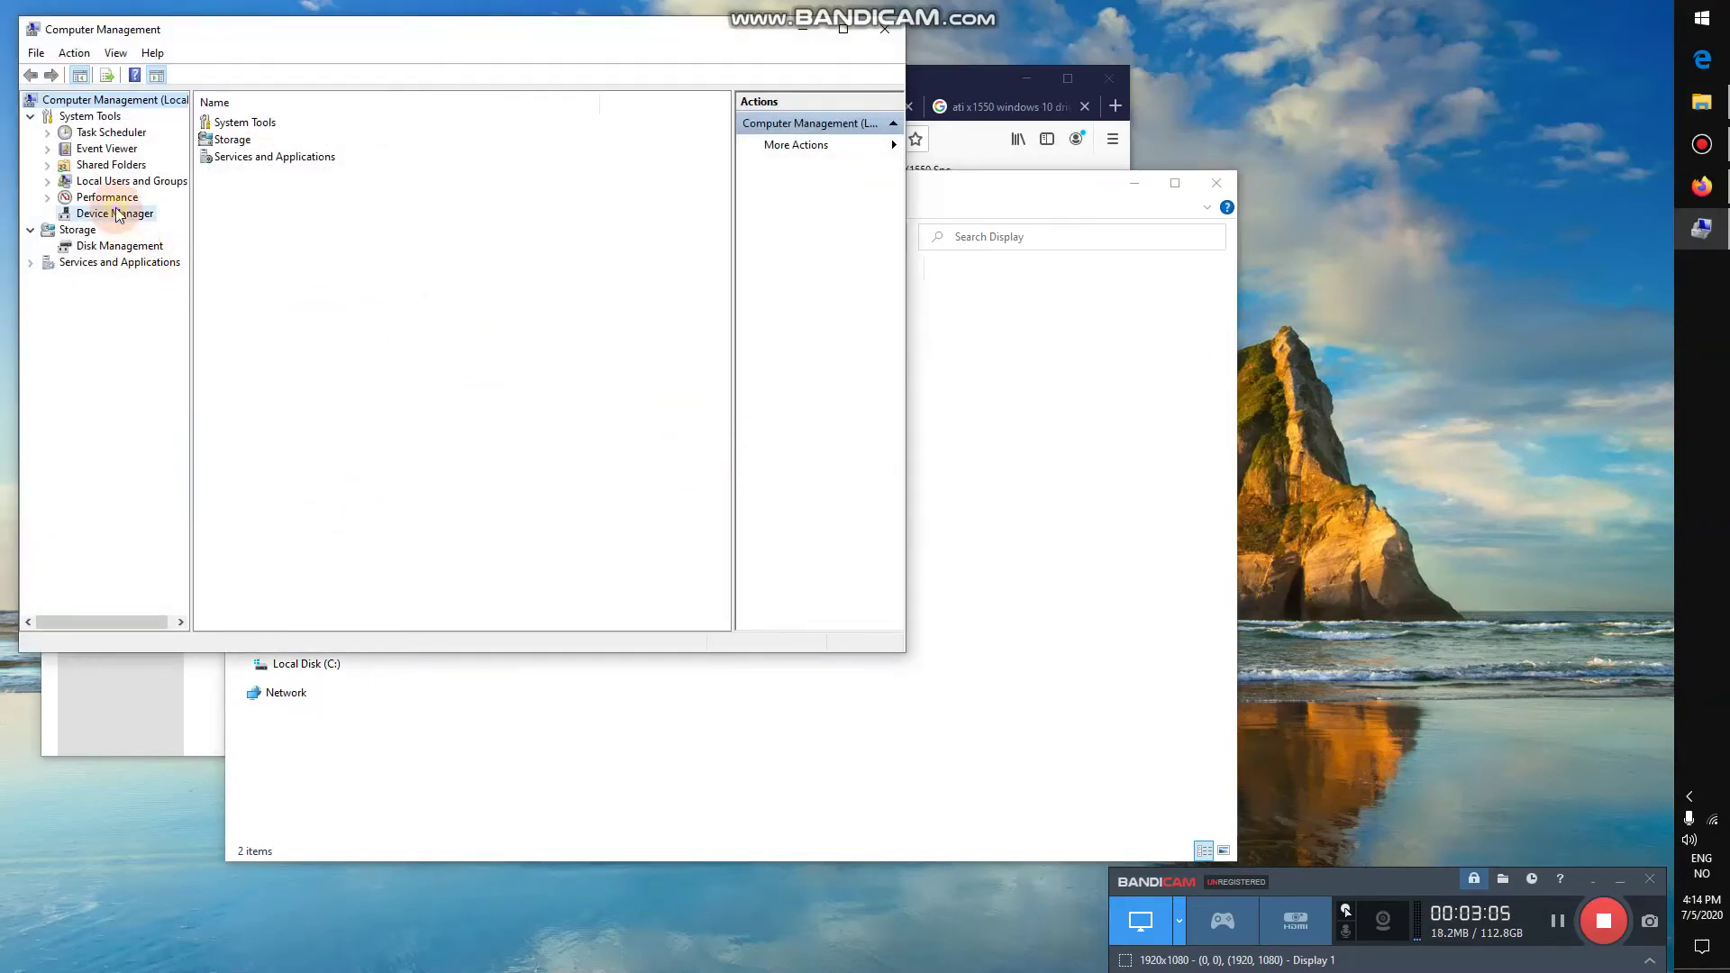
click(115, 213)
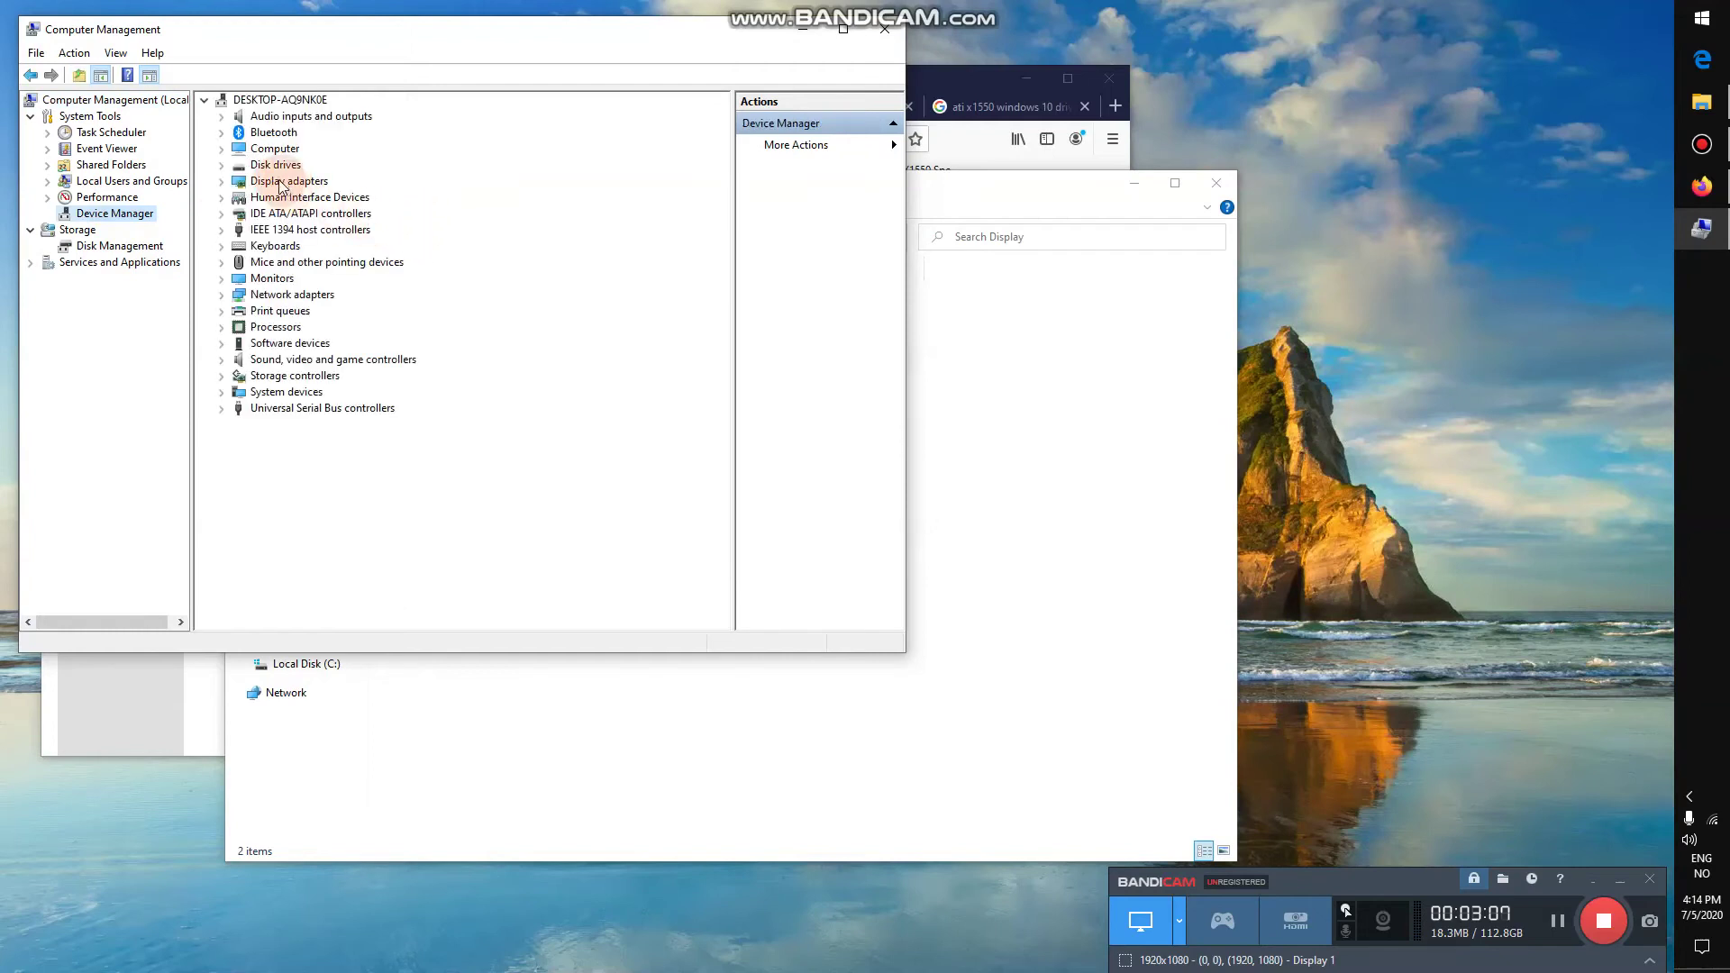
Step: Uninstall the SAPPHIRE Radeon X1550 Series device under Display adapters
double_click(282, 182)
click(315, 197)
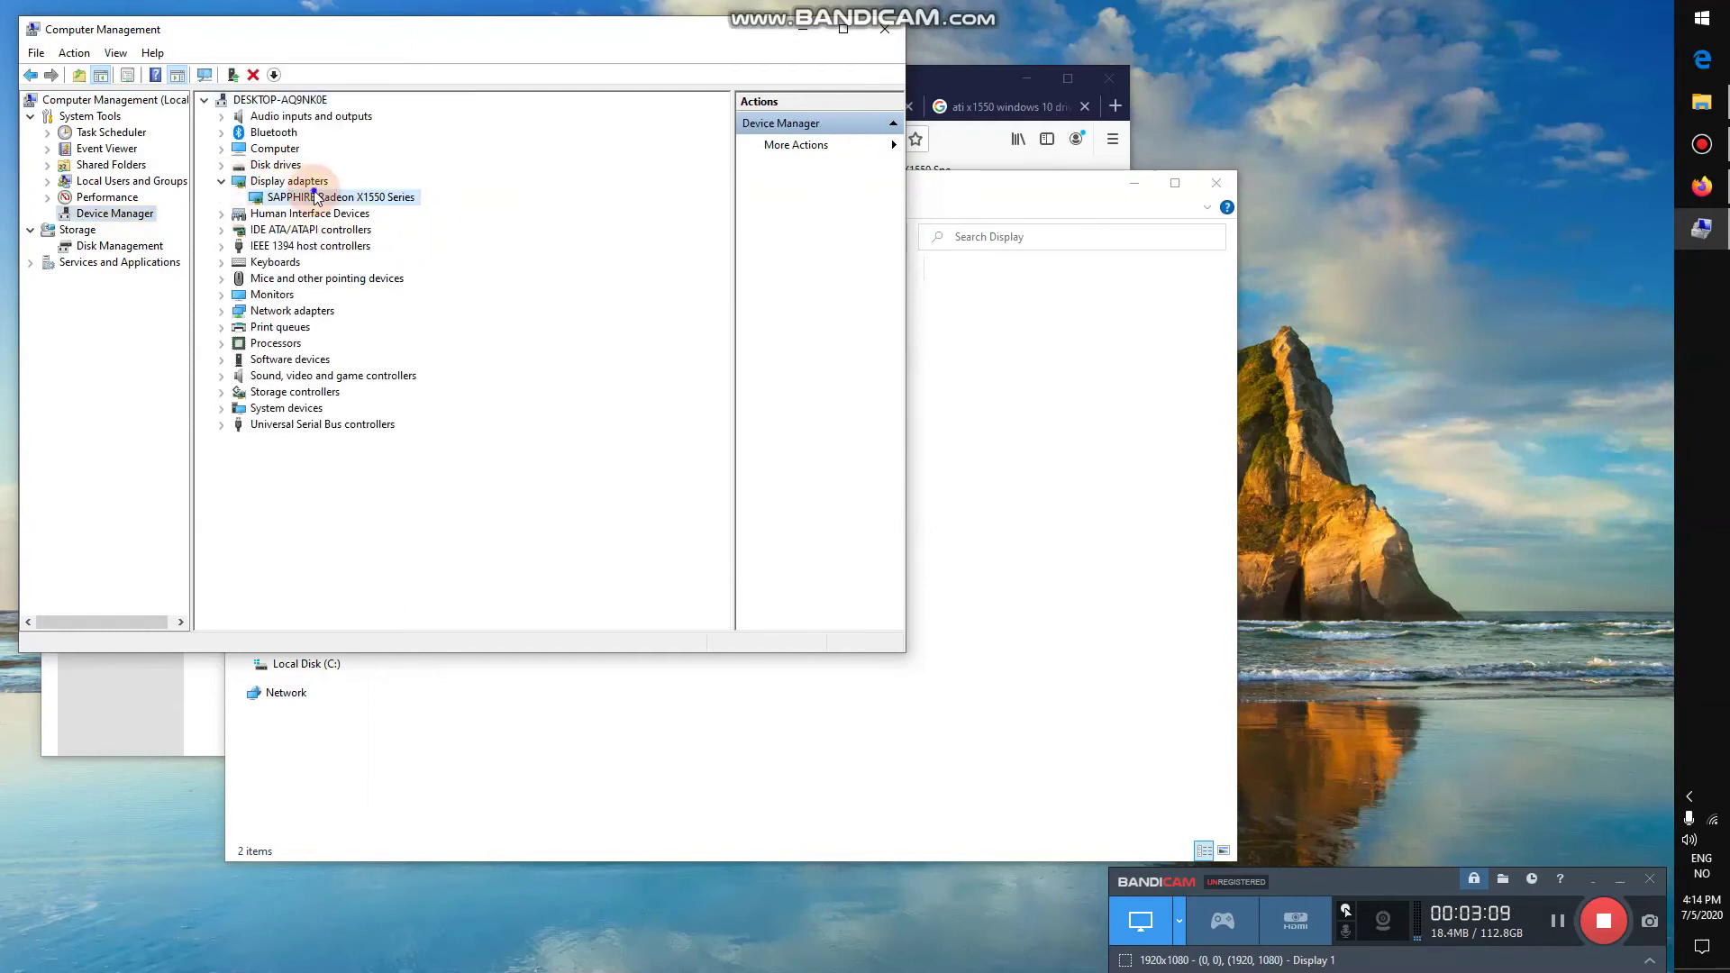
right_click(314, 197)
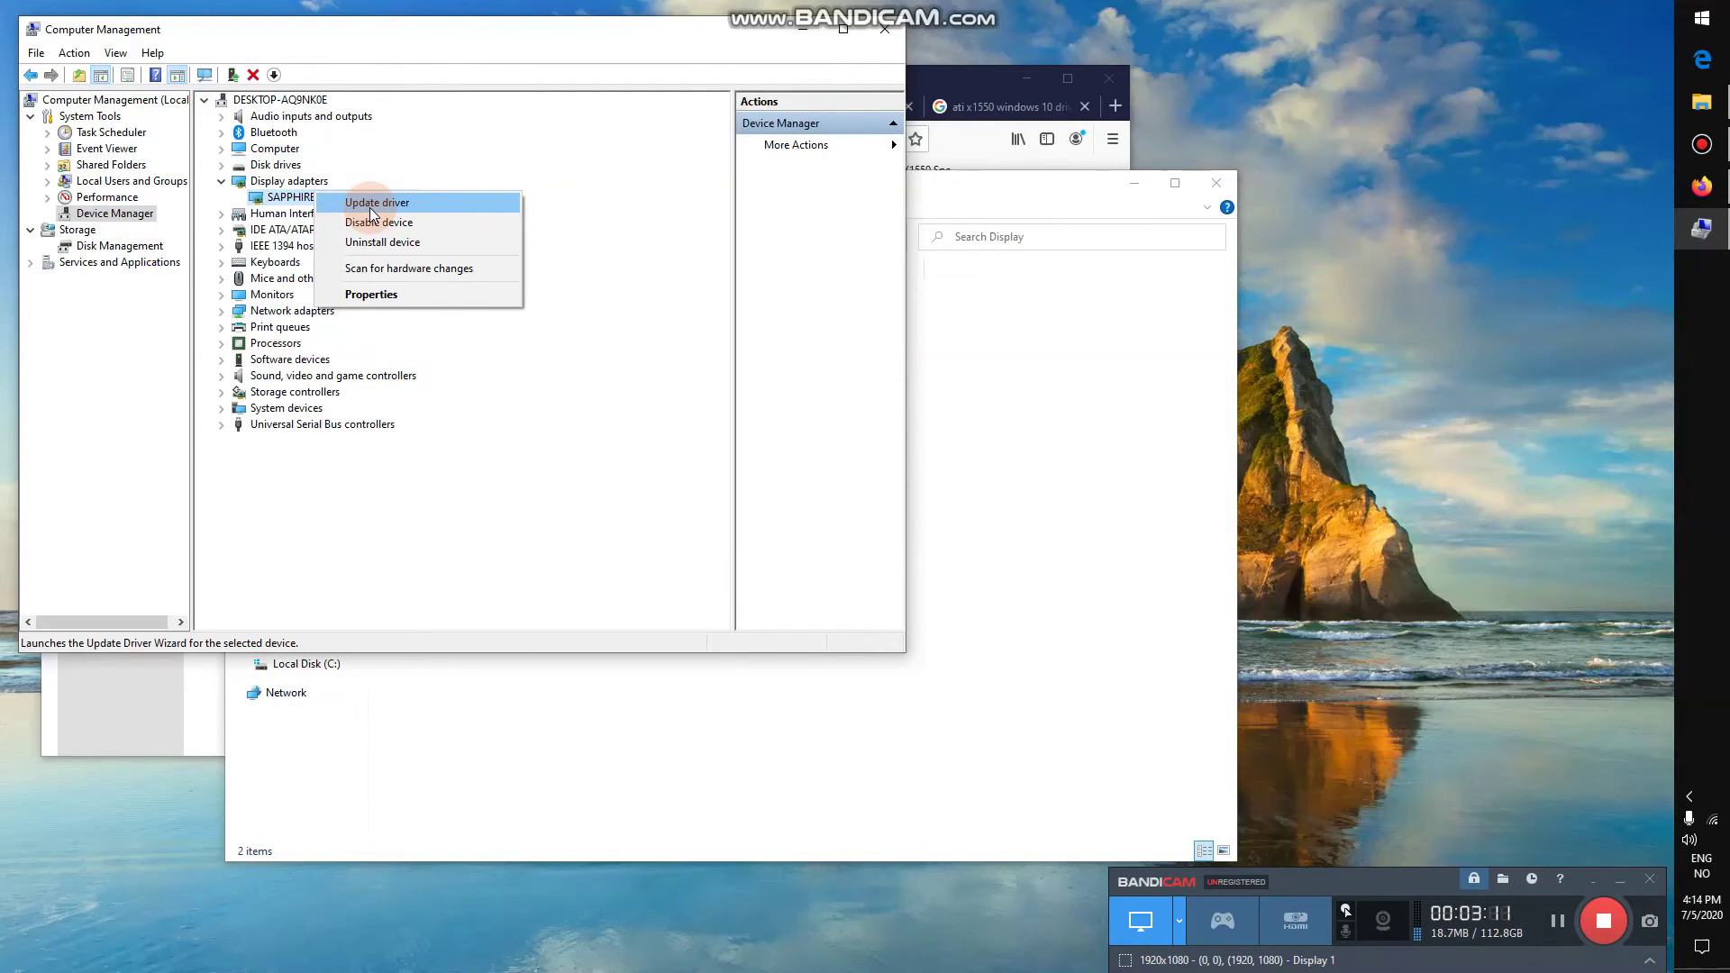
click(377, 242)
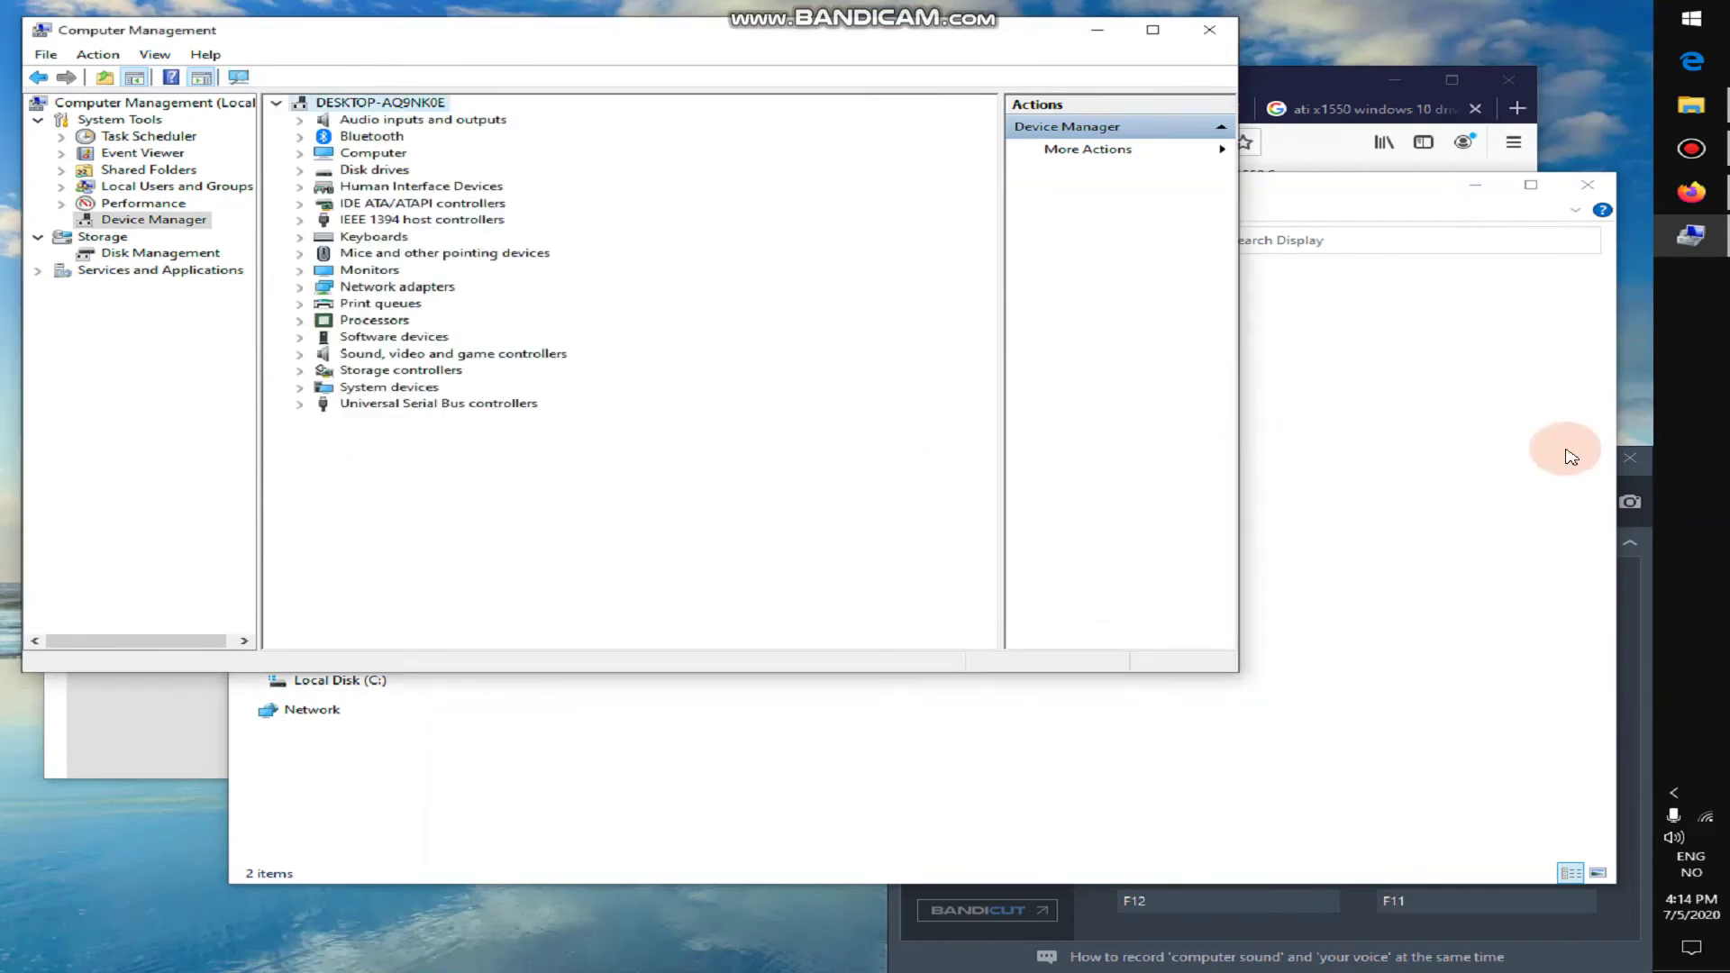
Step: Bring the Display folder window forward, minimize it again, and open then close the Start menu
click(1642, 683)
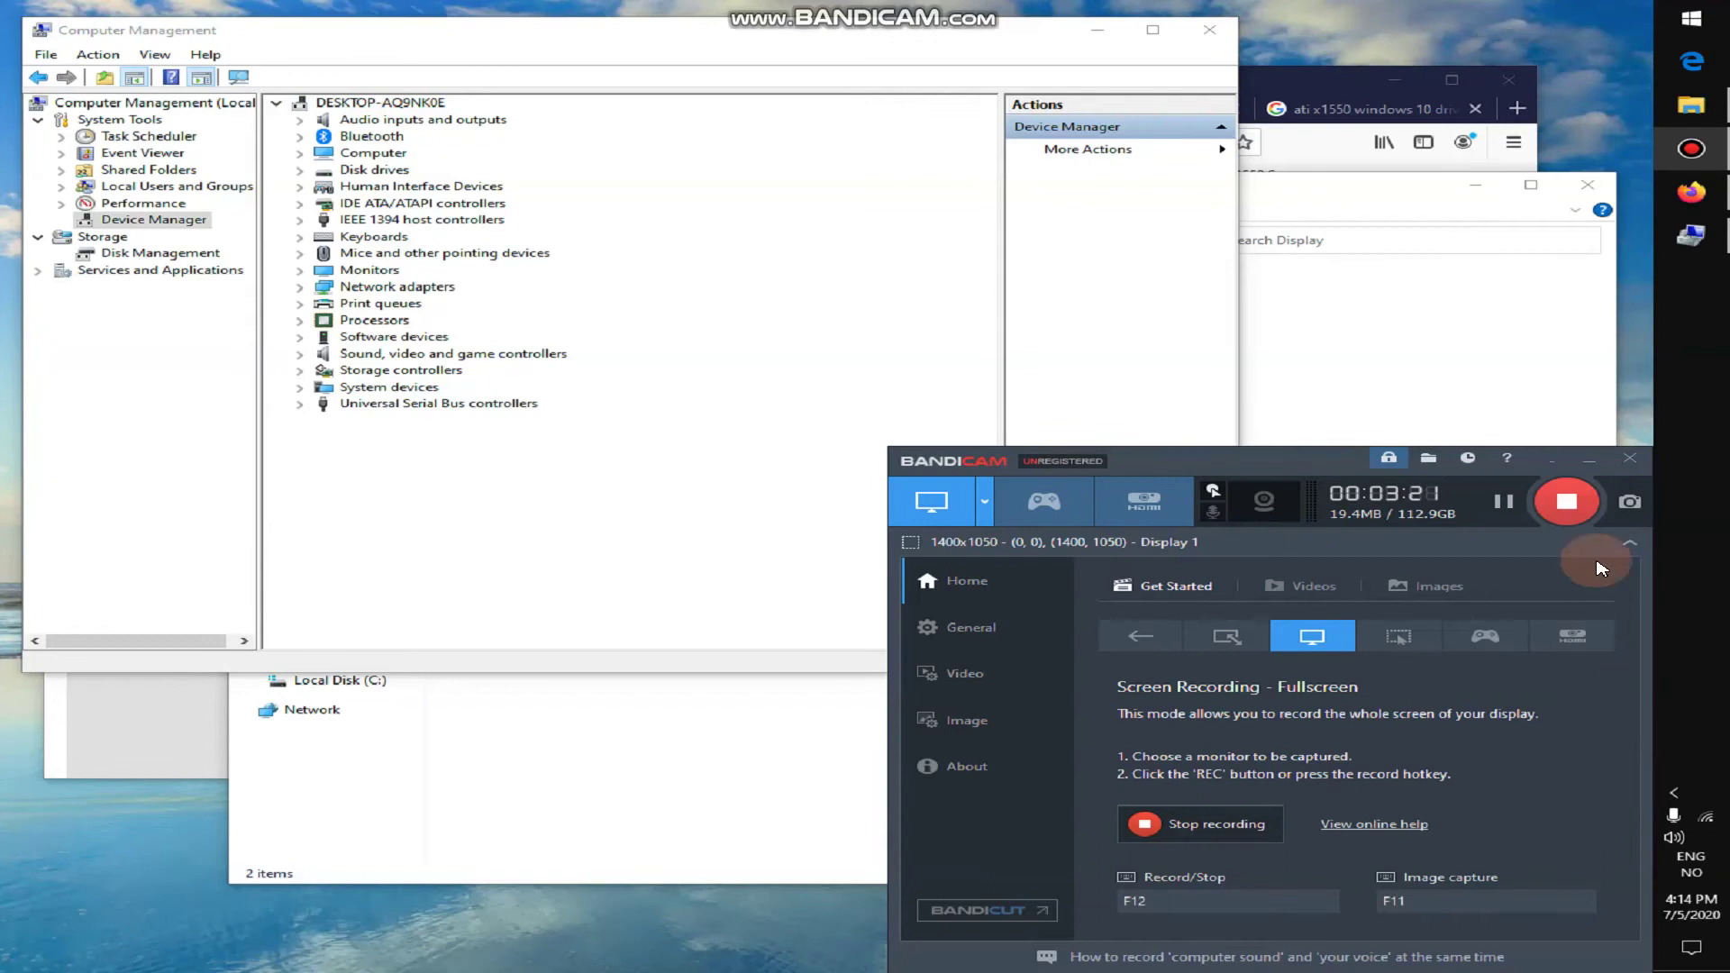
click(1588, 459)
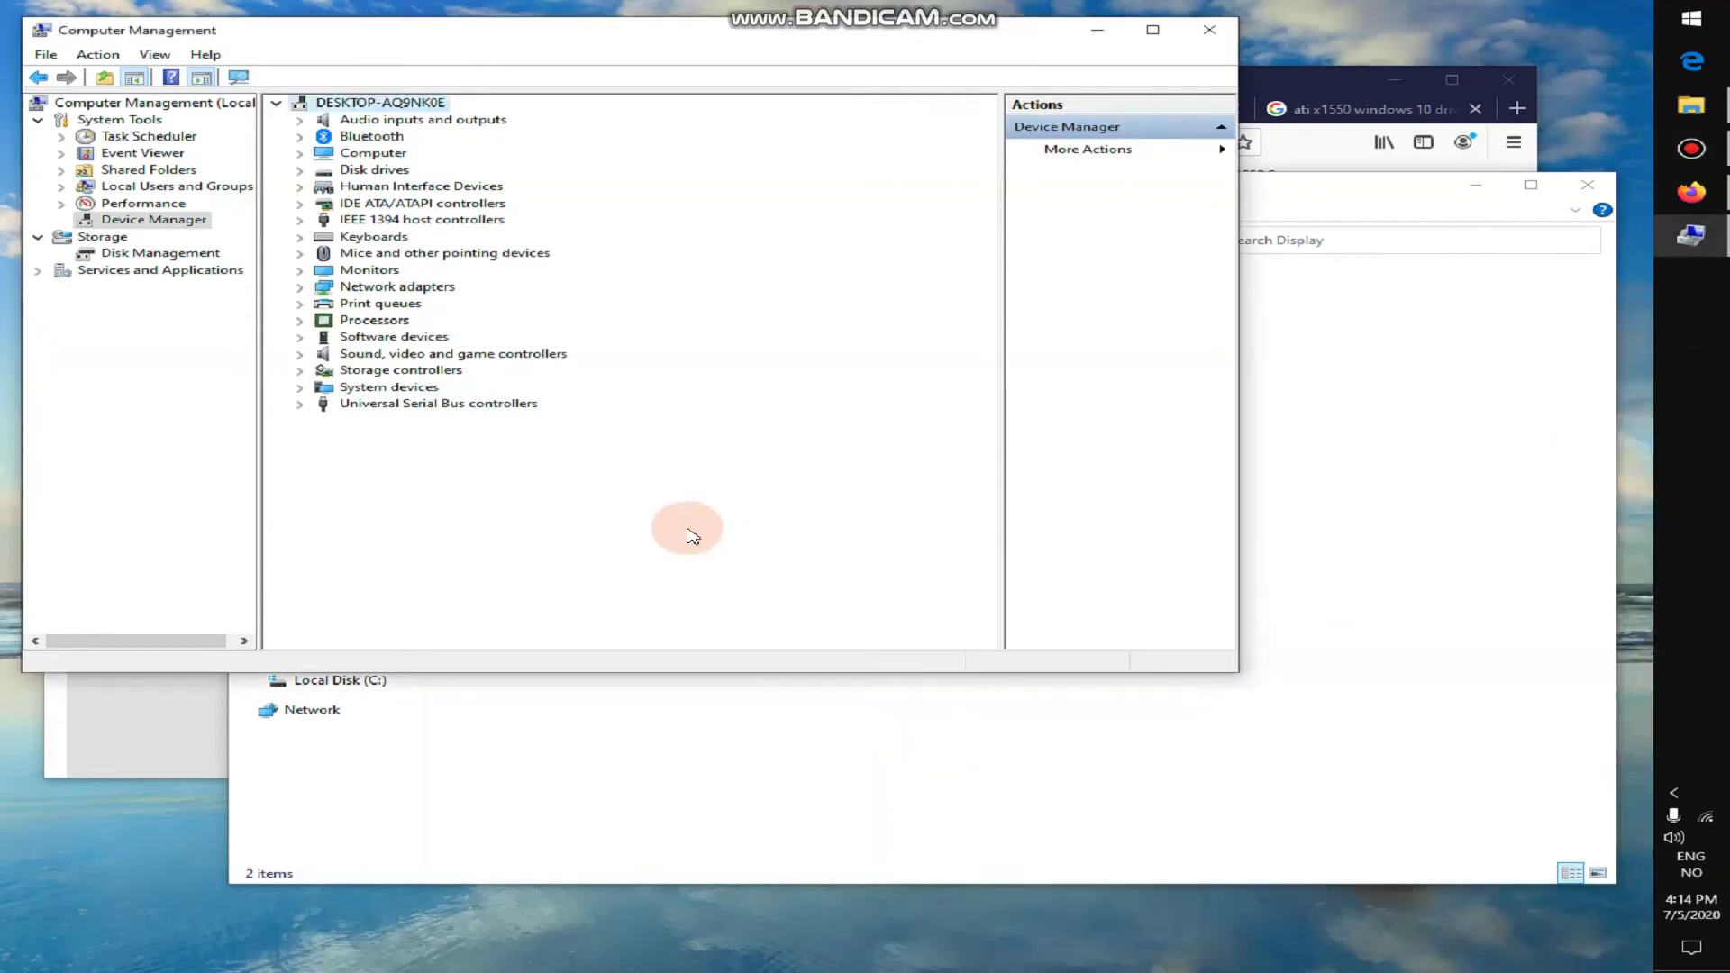
click(1702, 160)
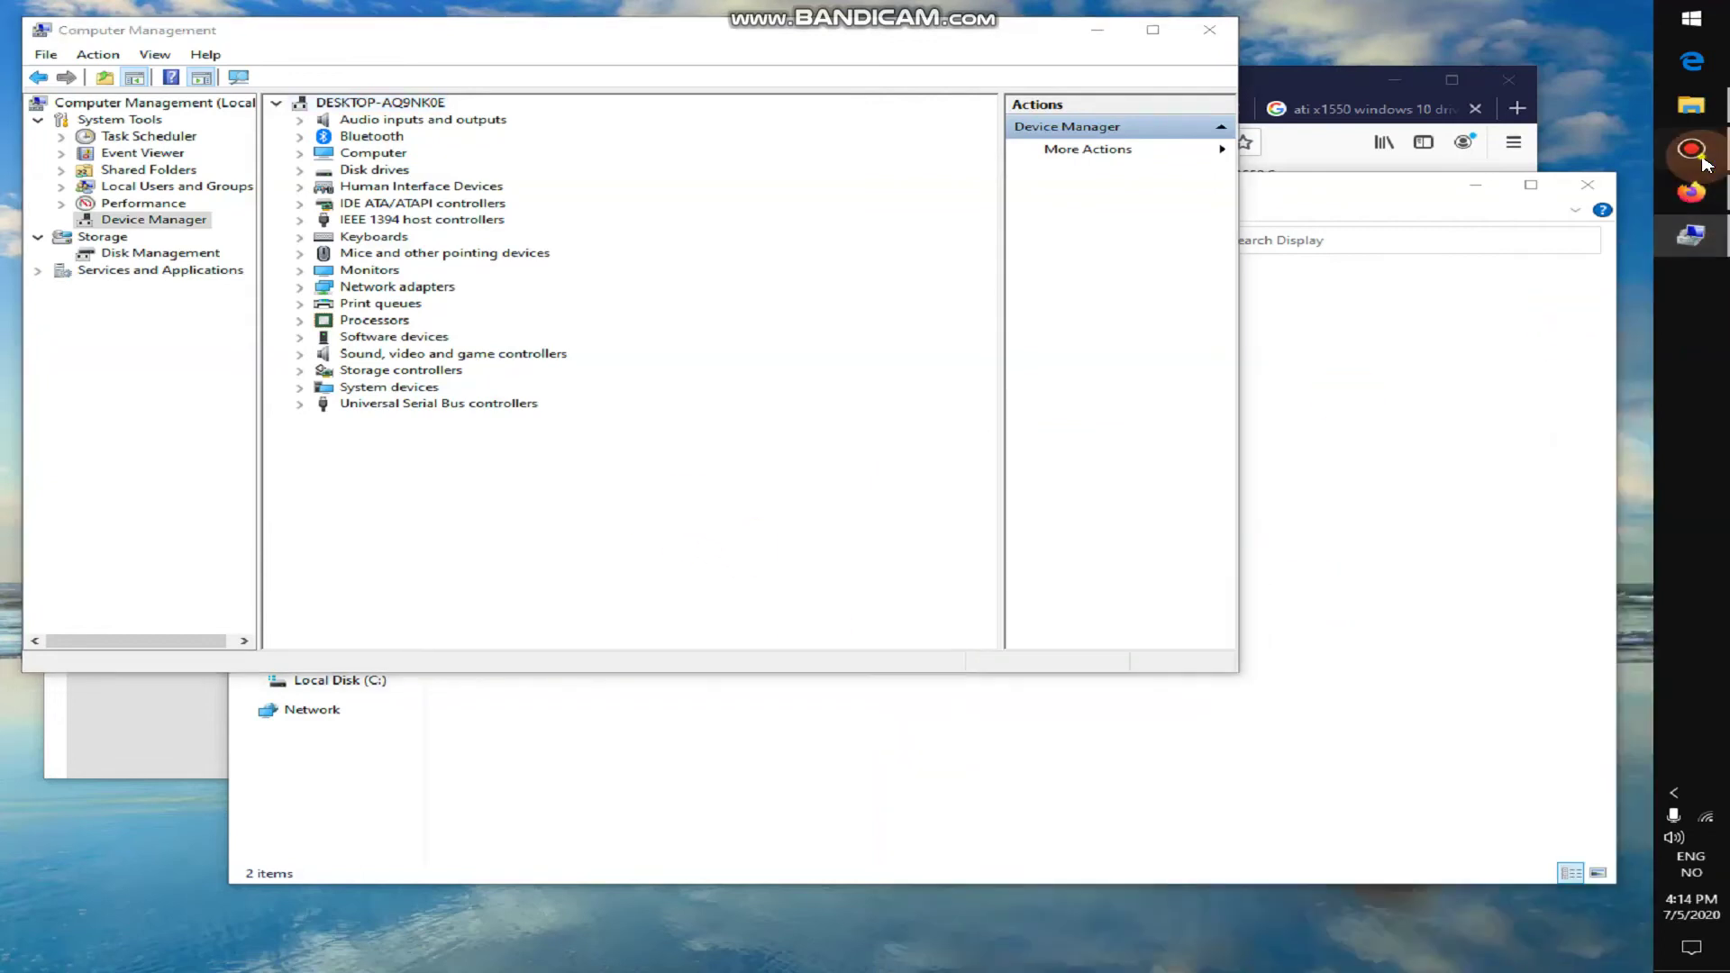
click(1701, 160)
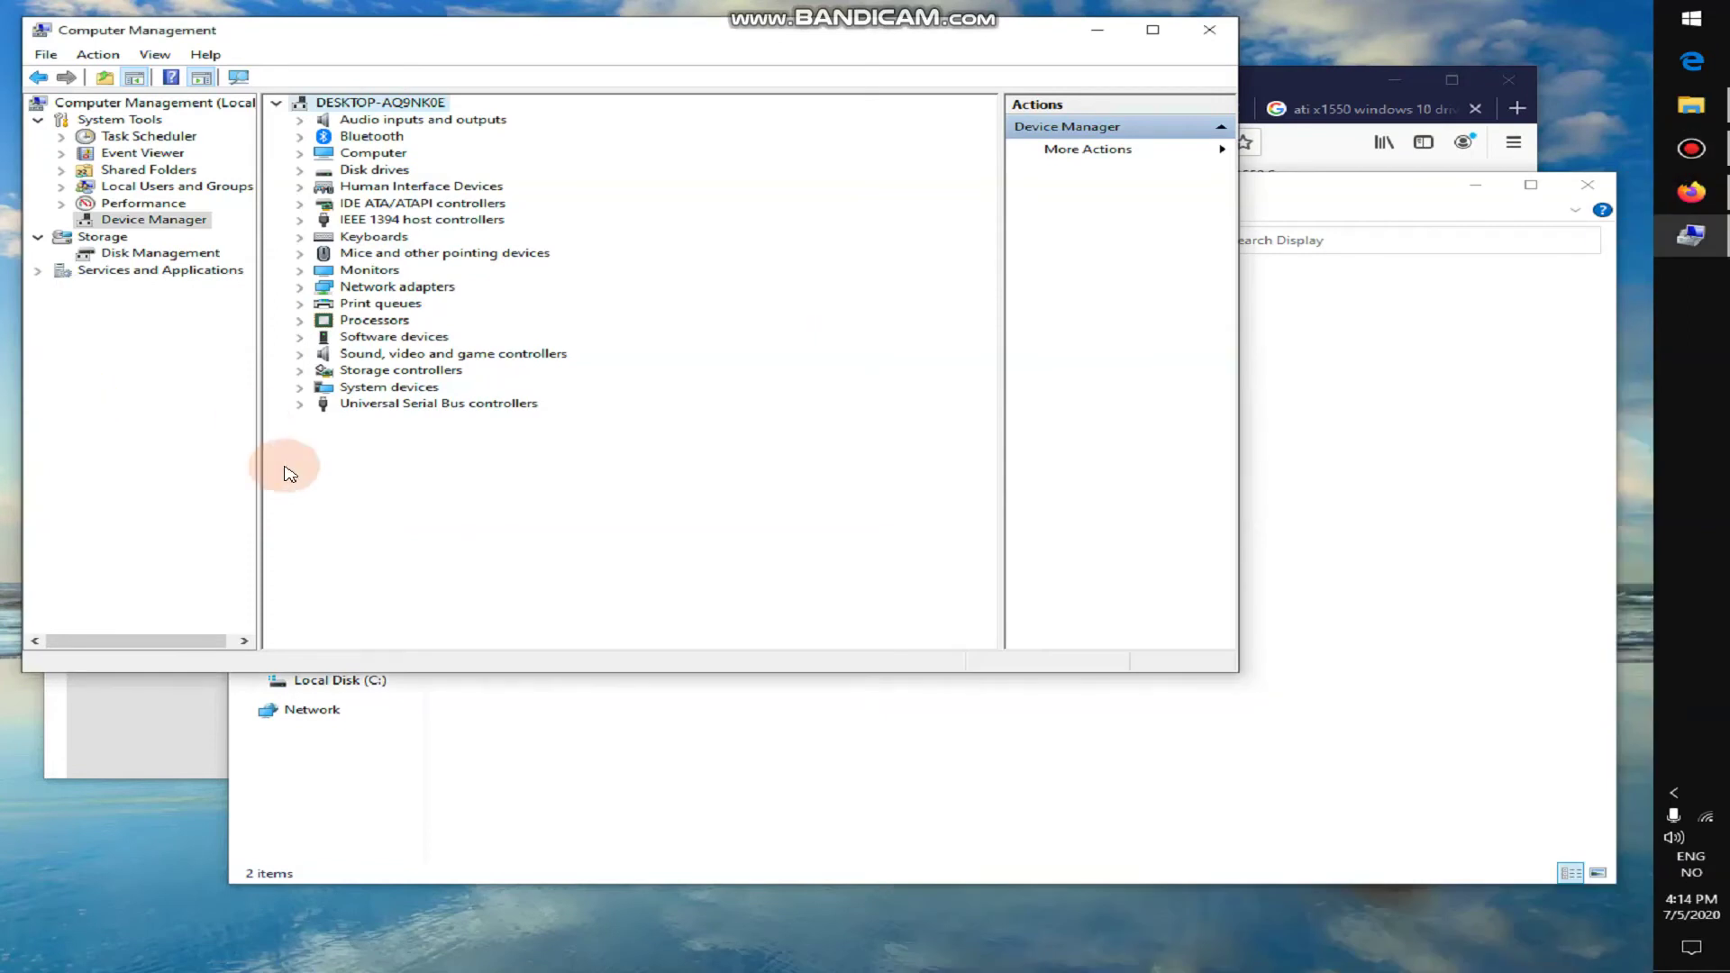
click(1278, 365)
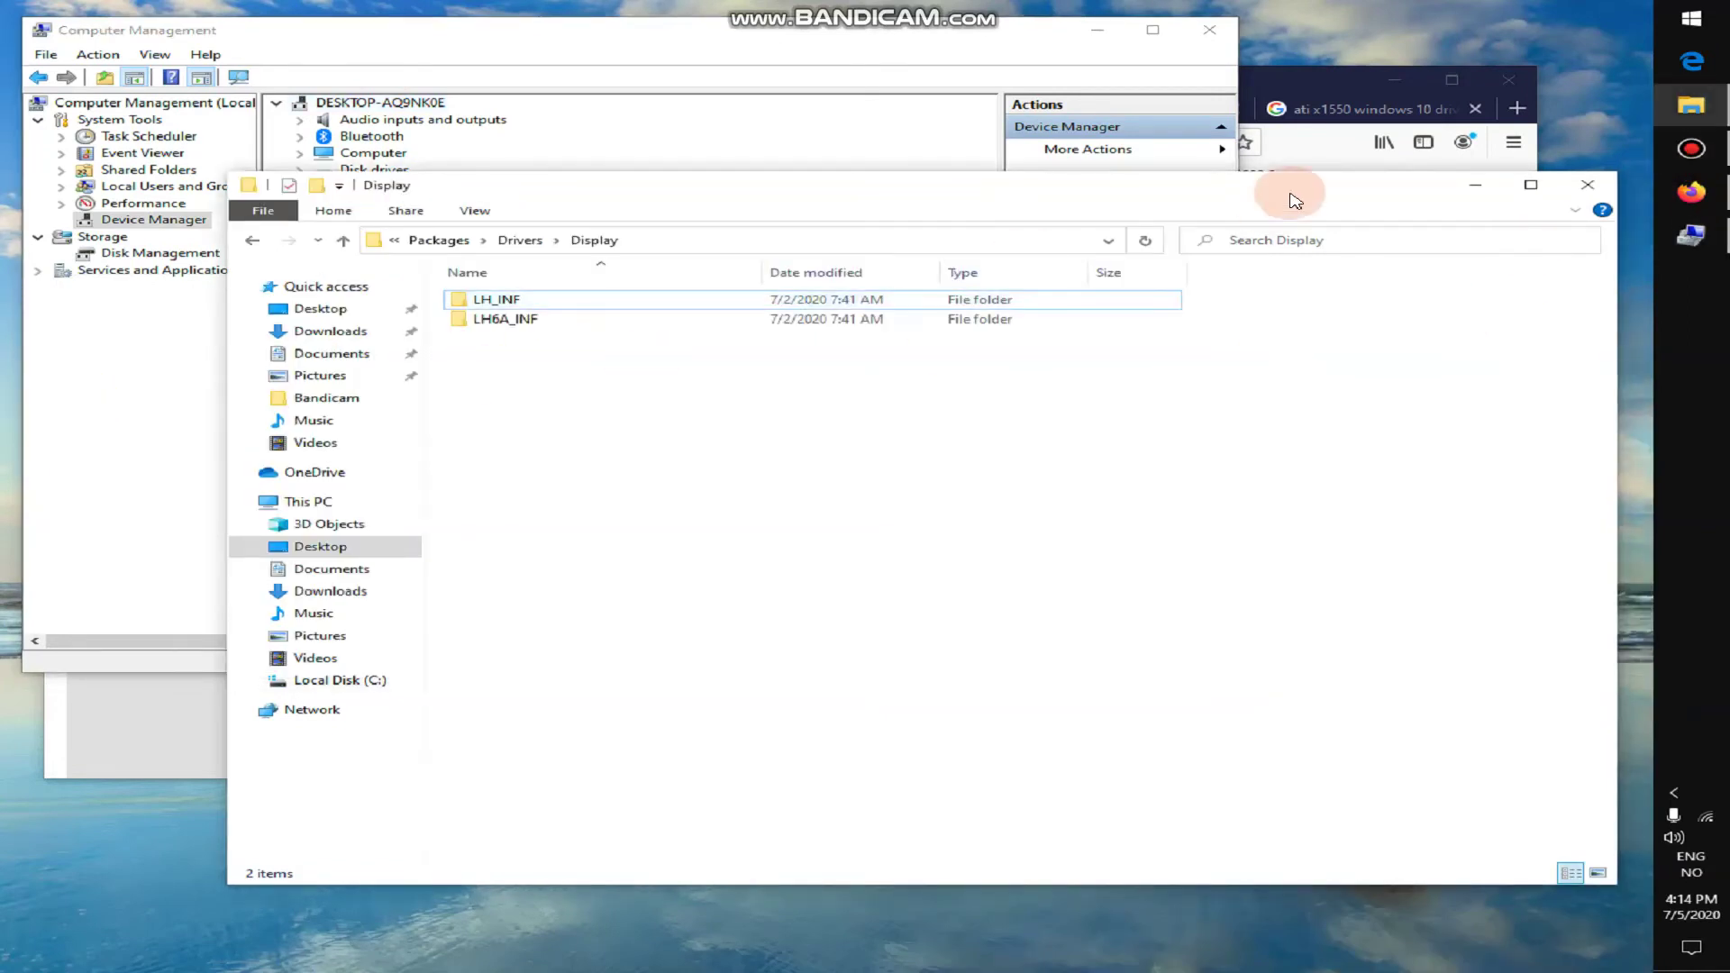
click(1477, 186)
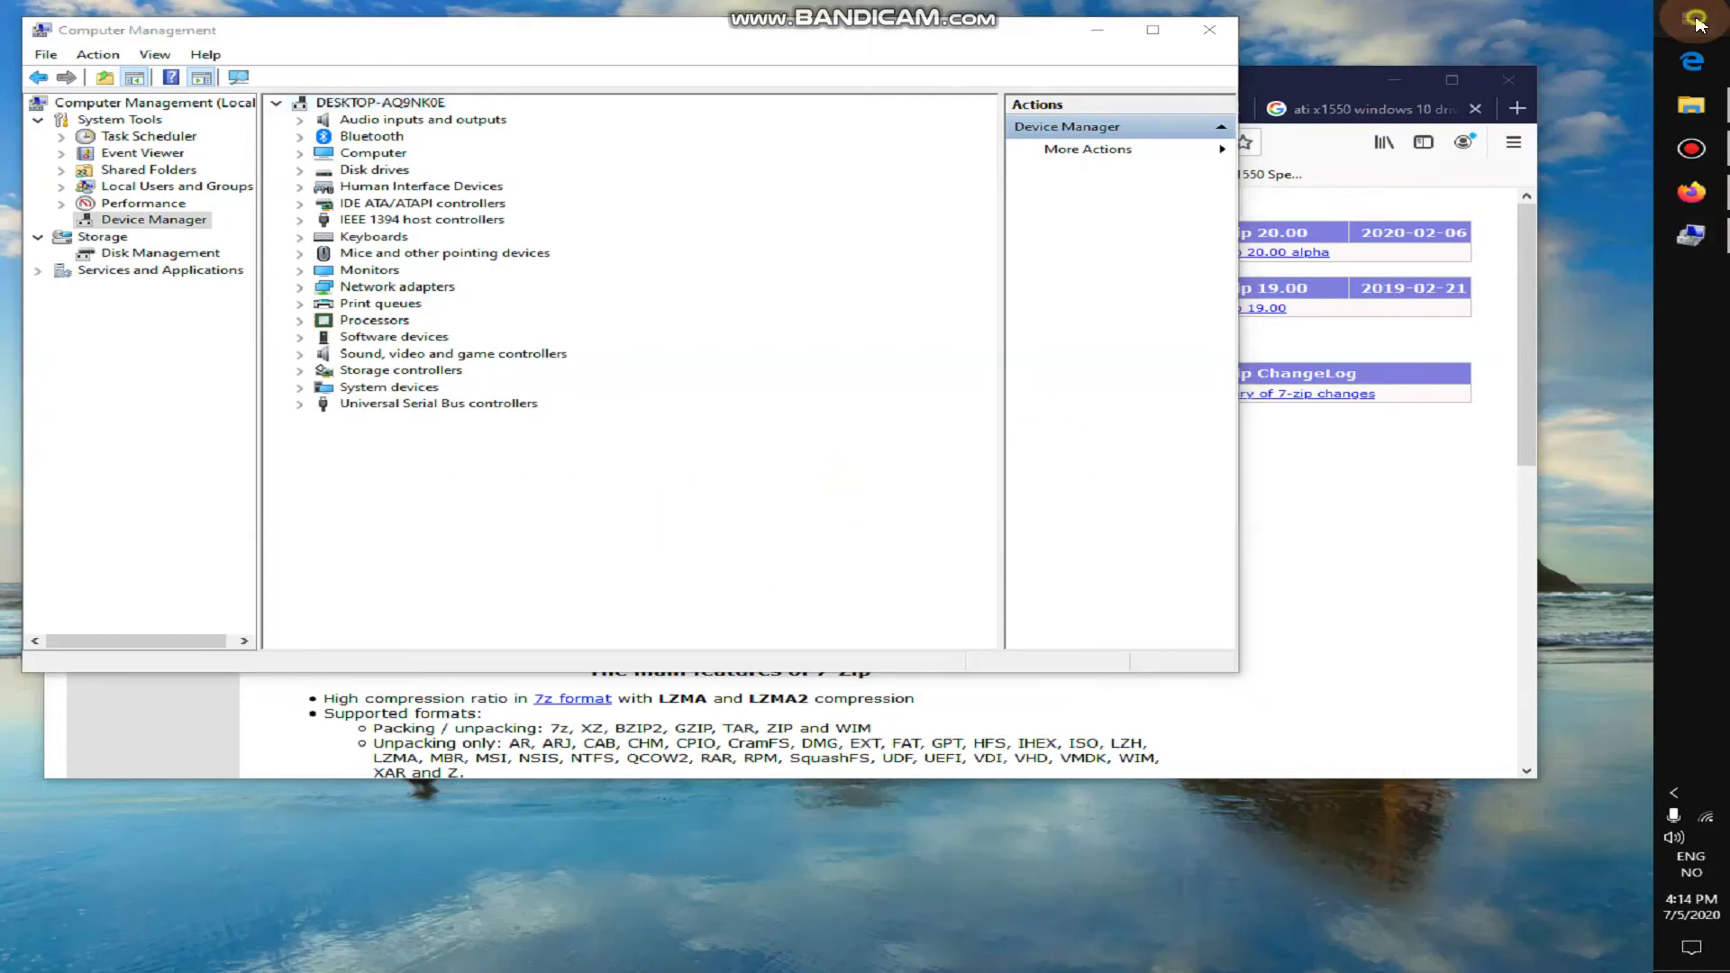
click(1694, 20)
click(1693, 19)
click(1694, 20)
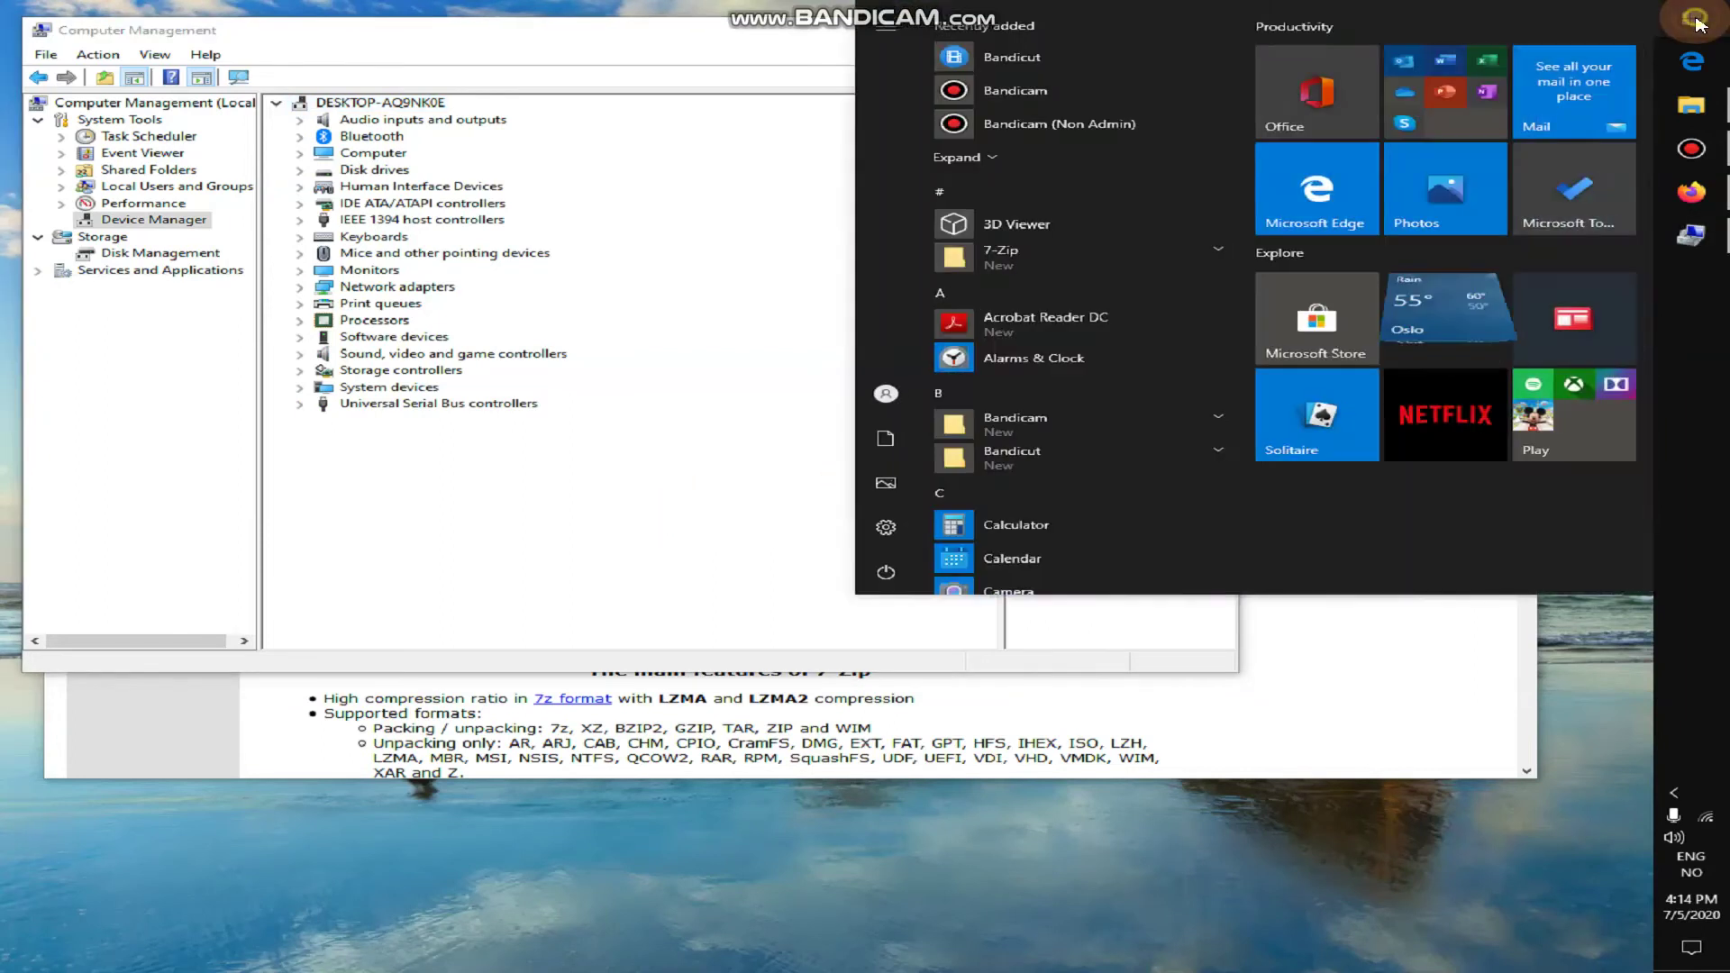
click(1693, 19)
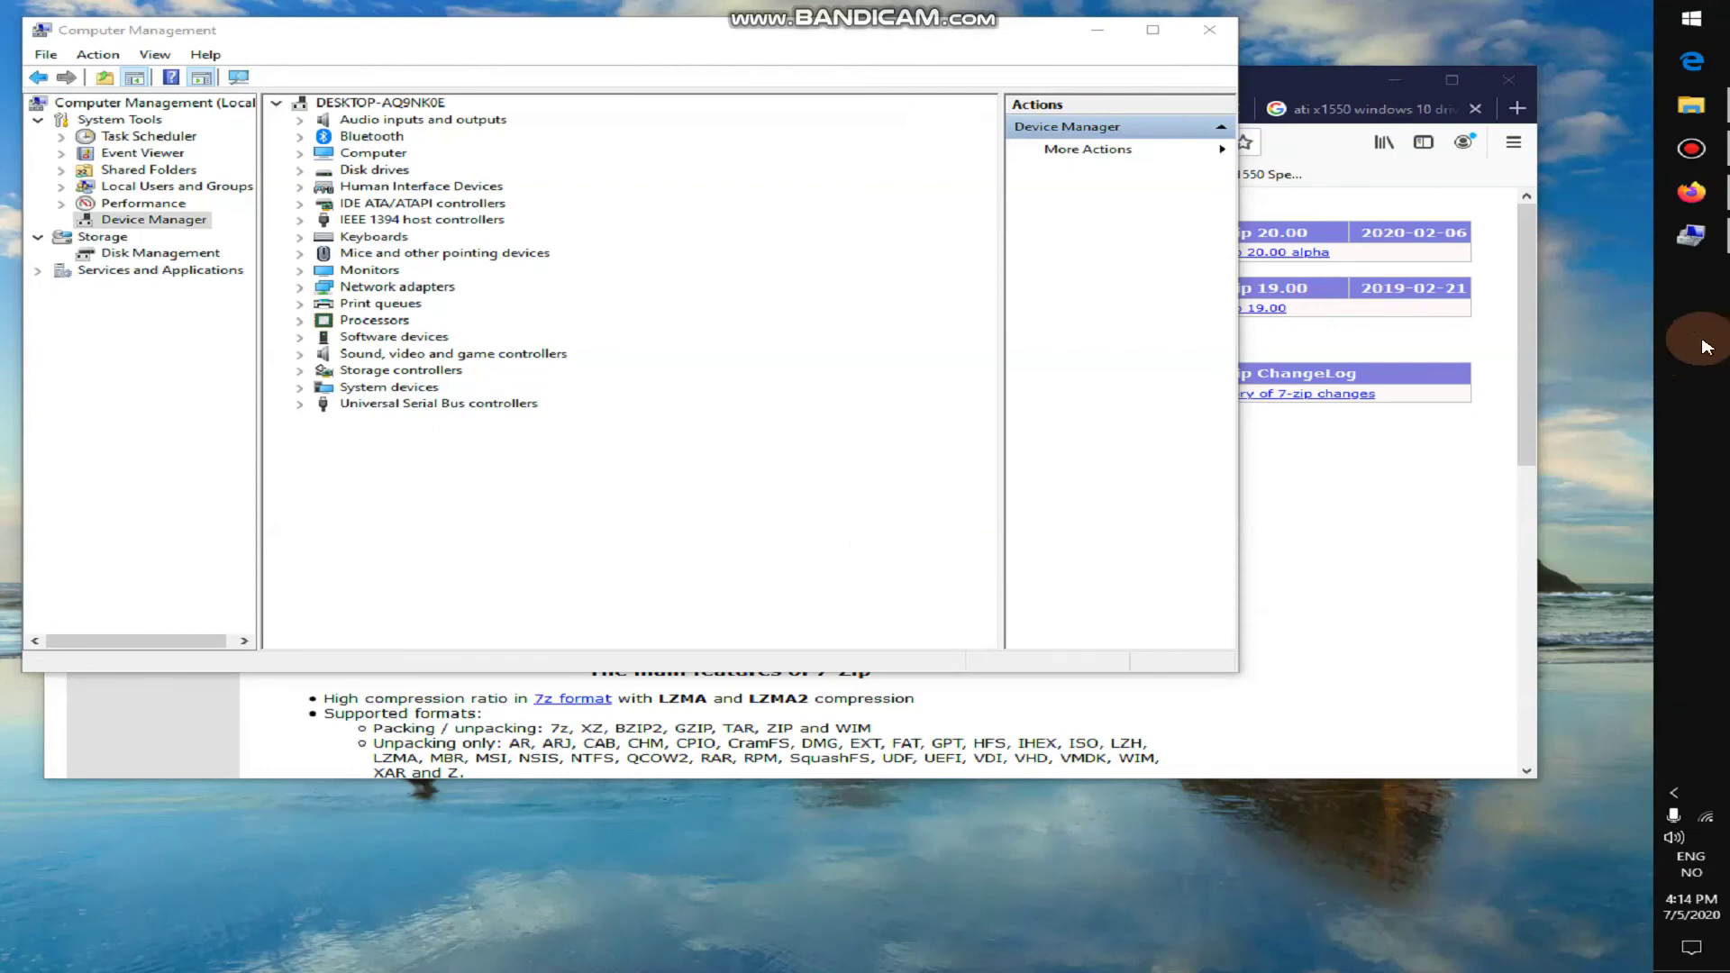
Step: Launch Task Manager from the taskbar's right-click menu and minimize it
right_click(1697, 374)
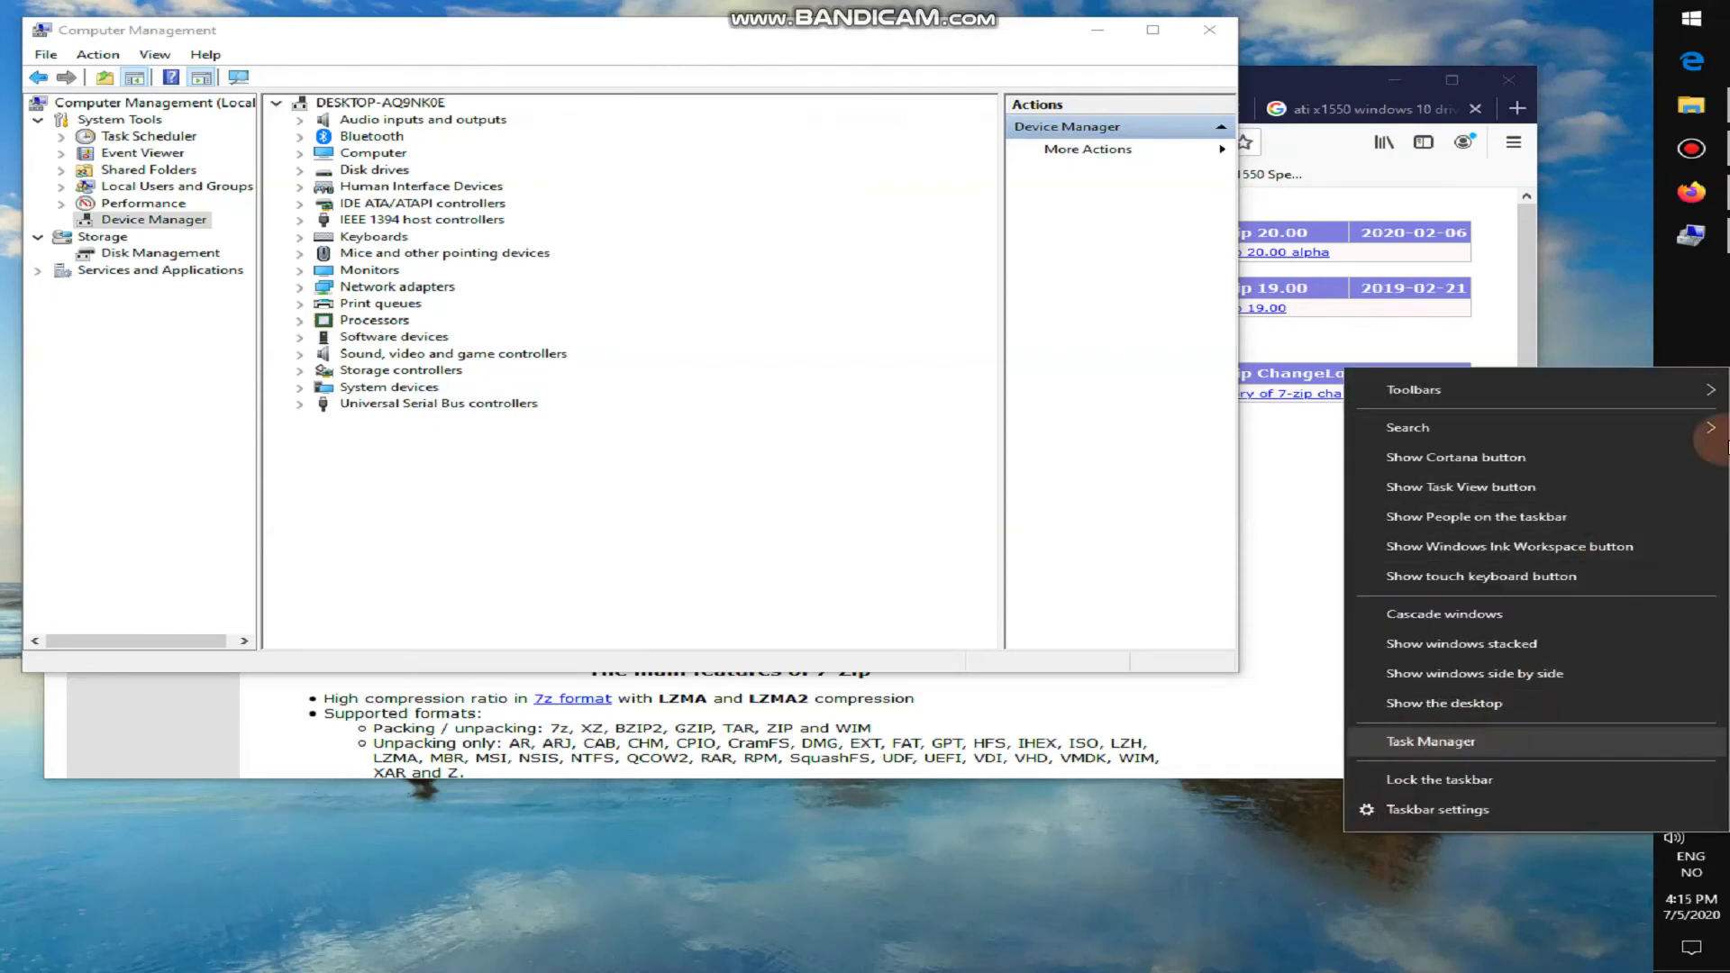
right_click(1695, 306)
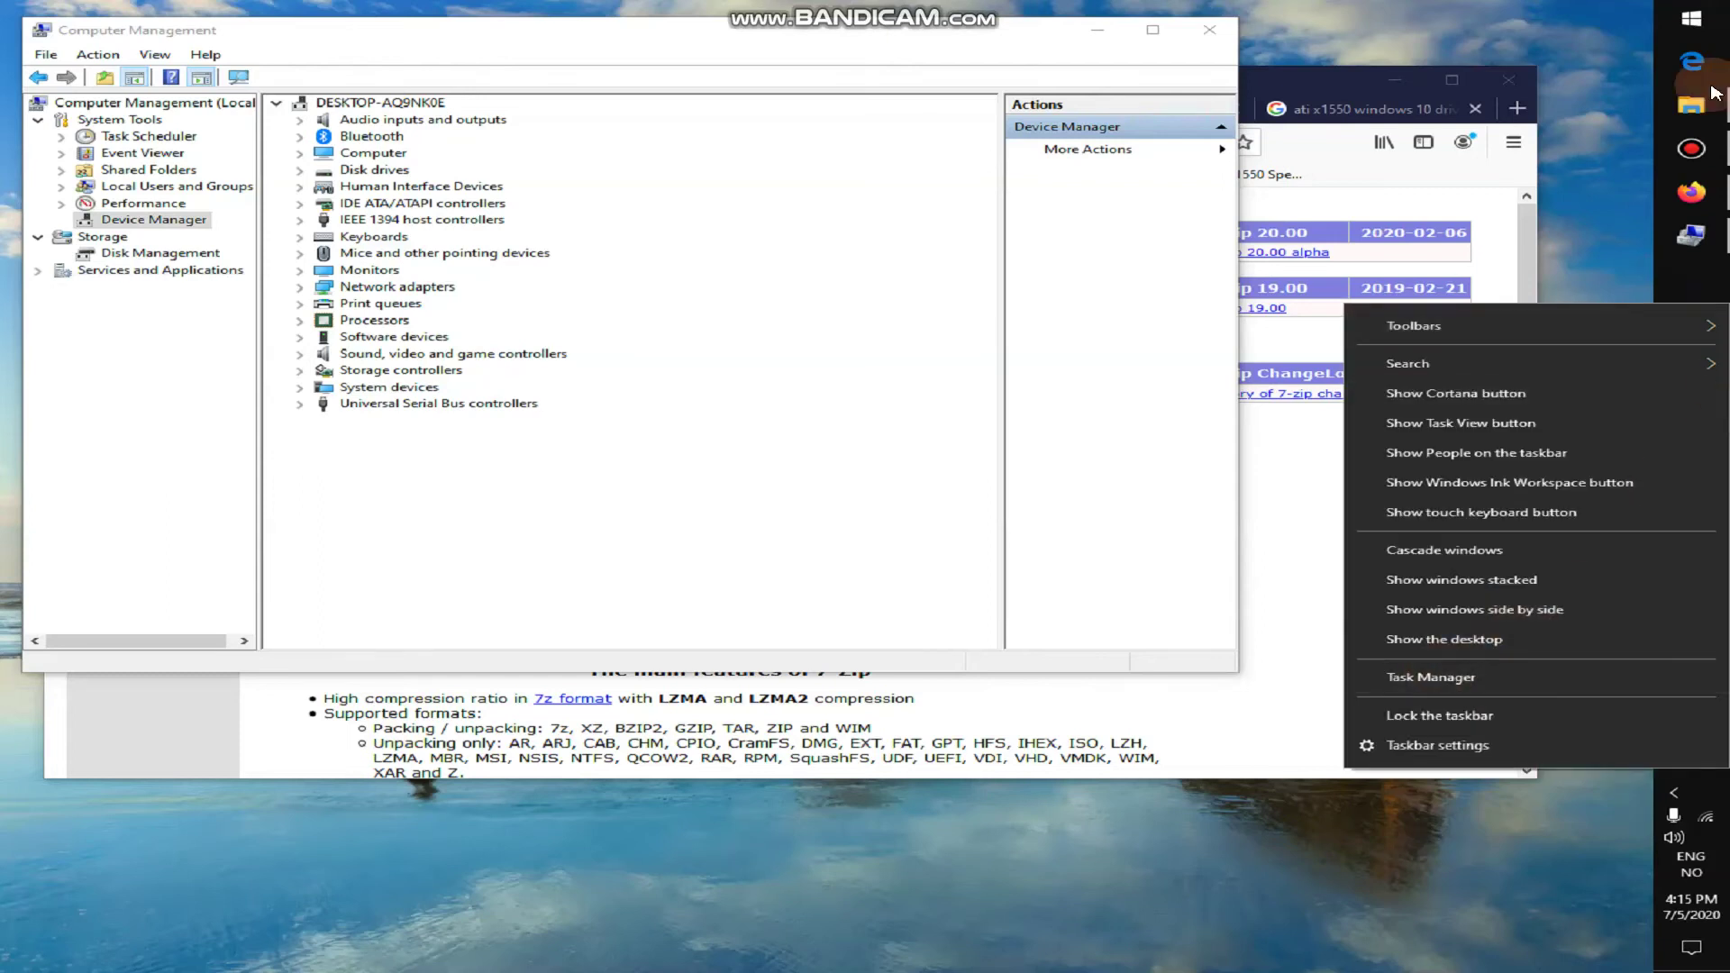
click(1448, 676)
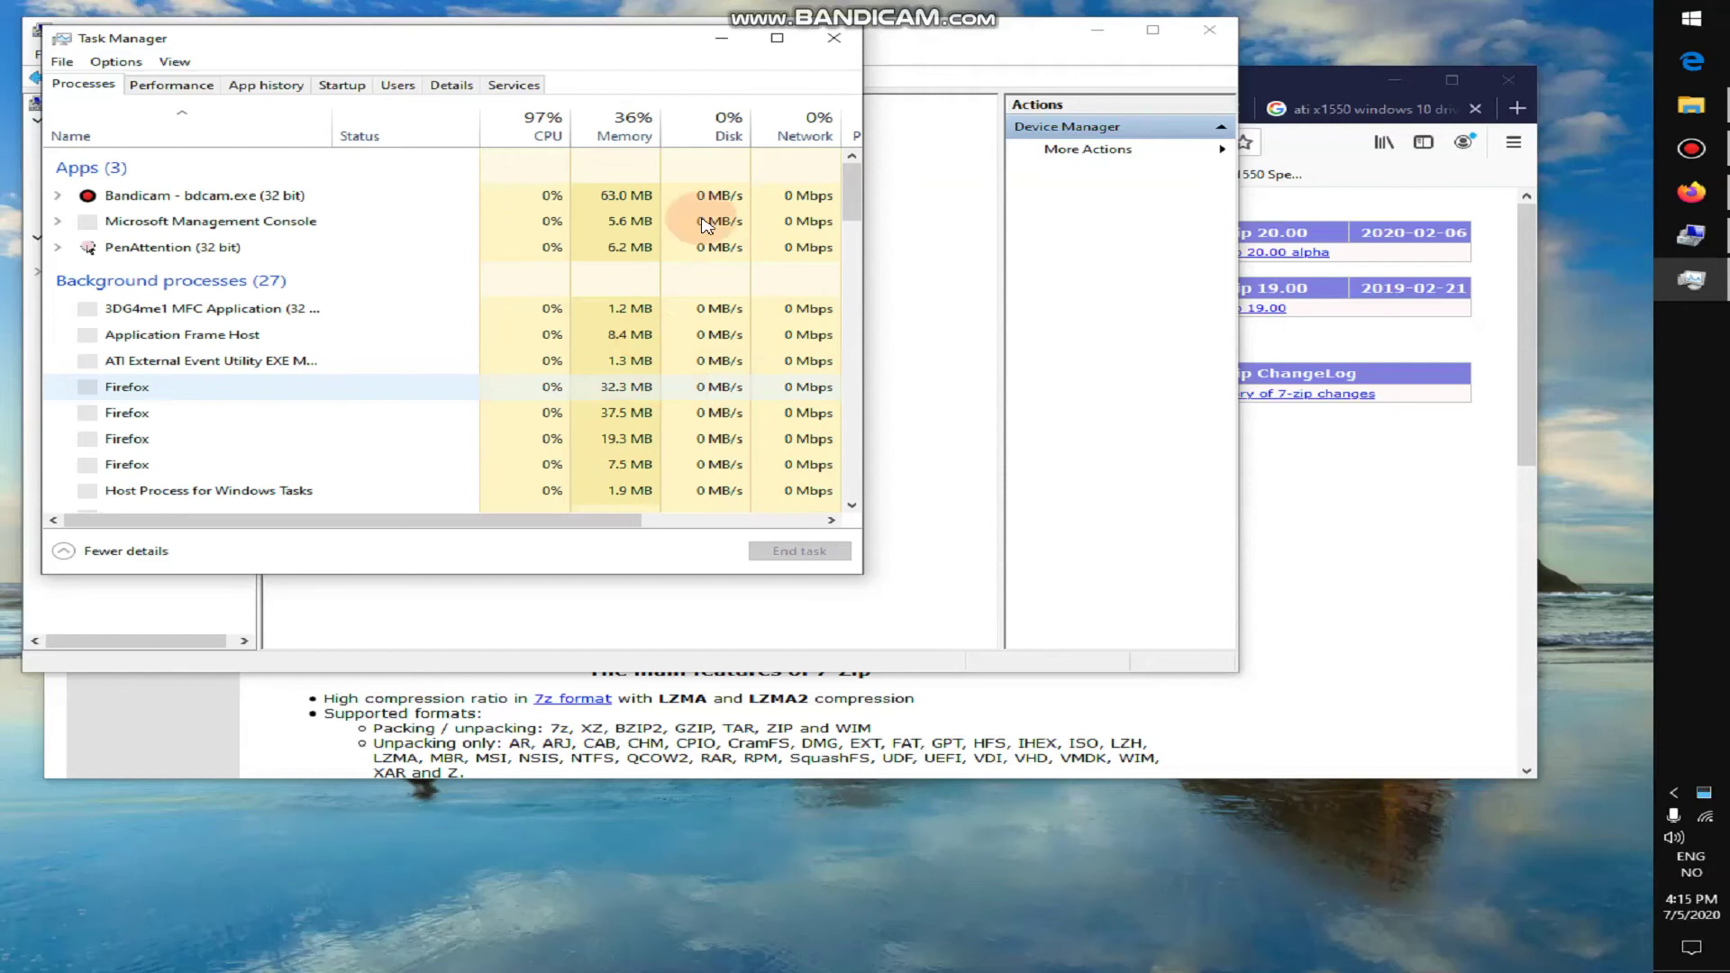
click(722, 37)
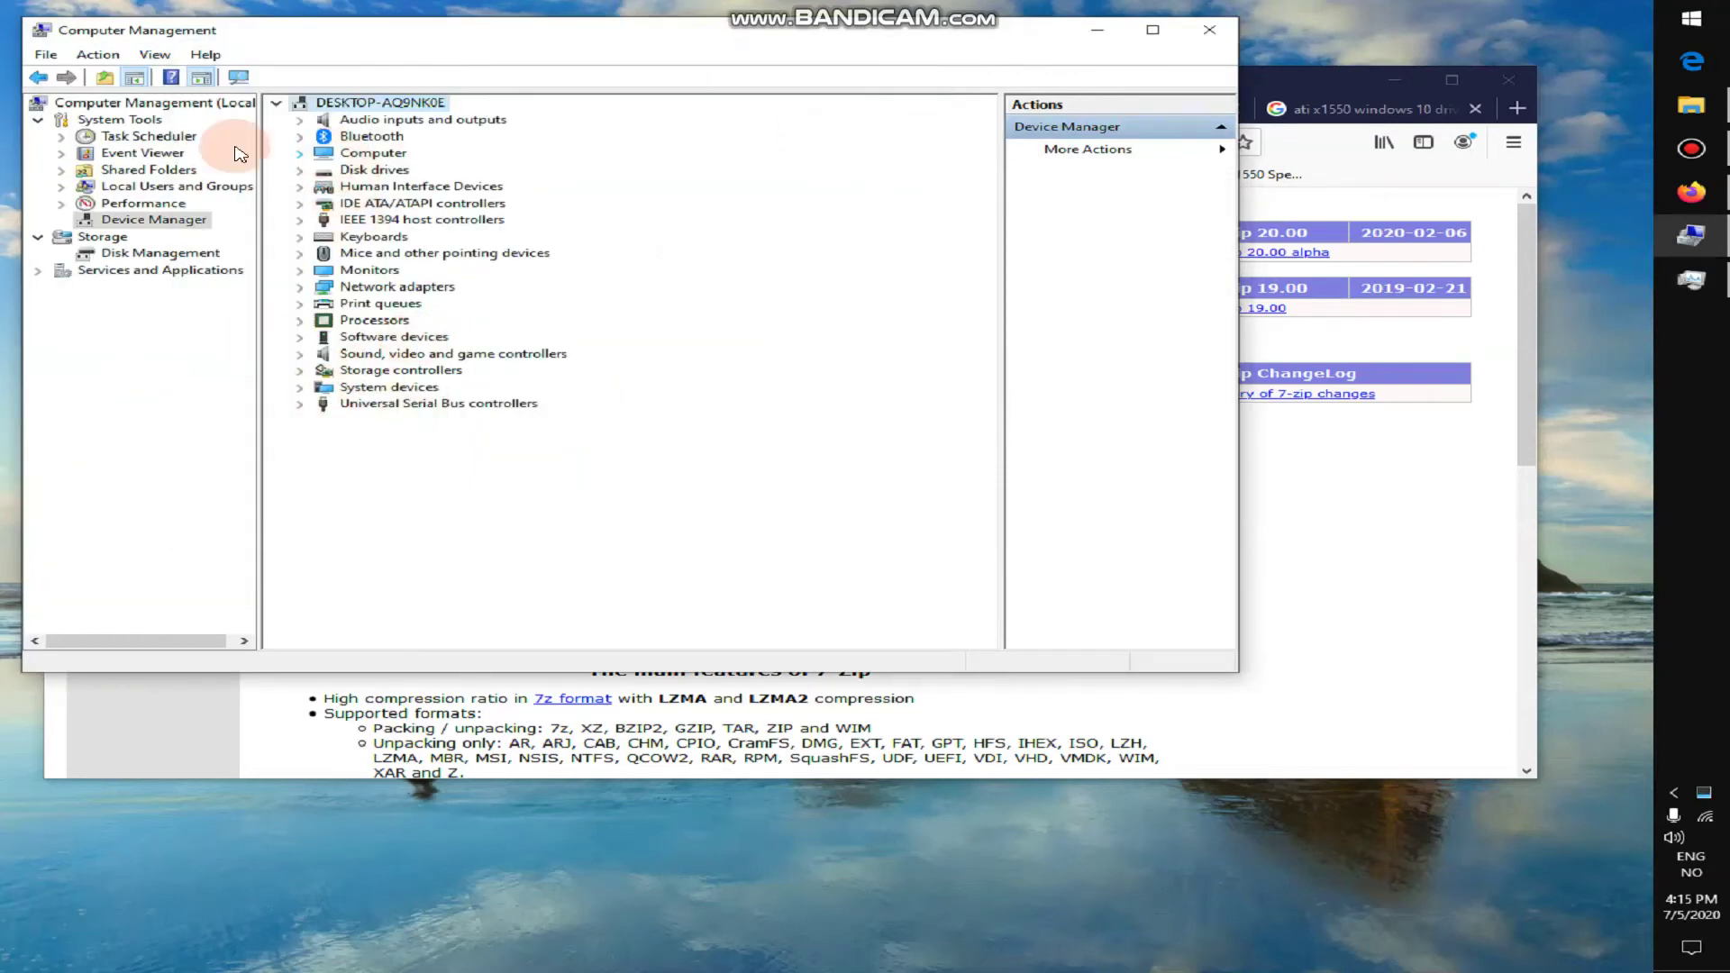
Step: Scan for hardware changes and select the newly listed Microsoft Basic Display Adapter
right_click(411, 104)
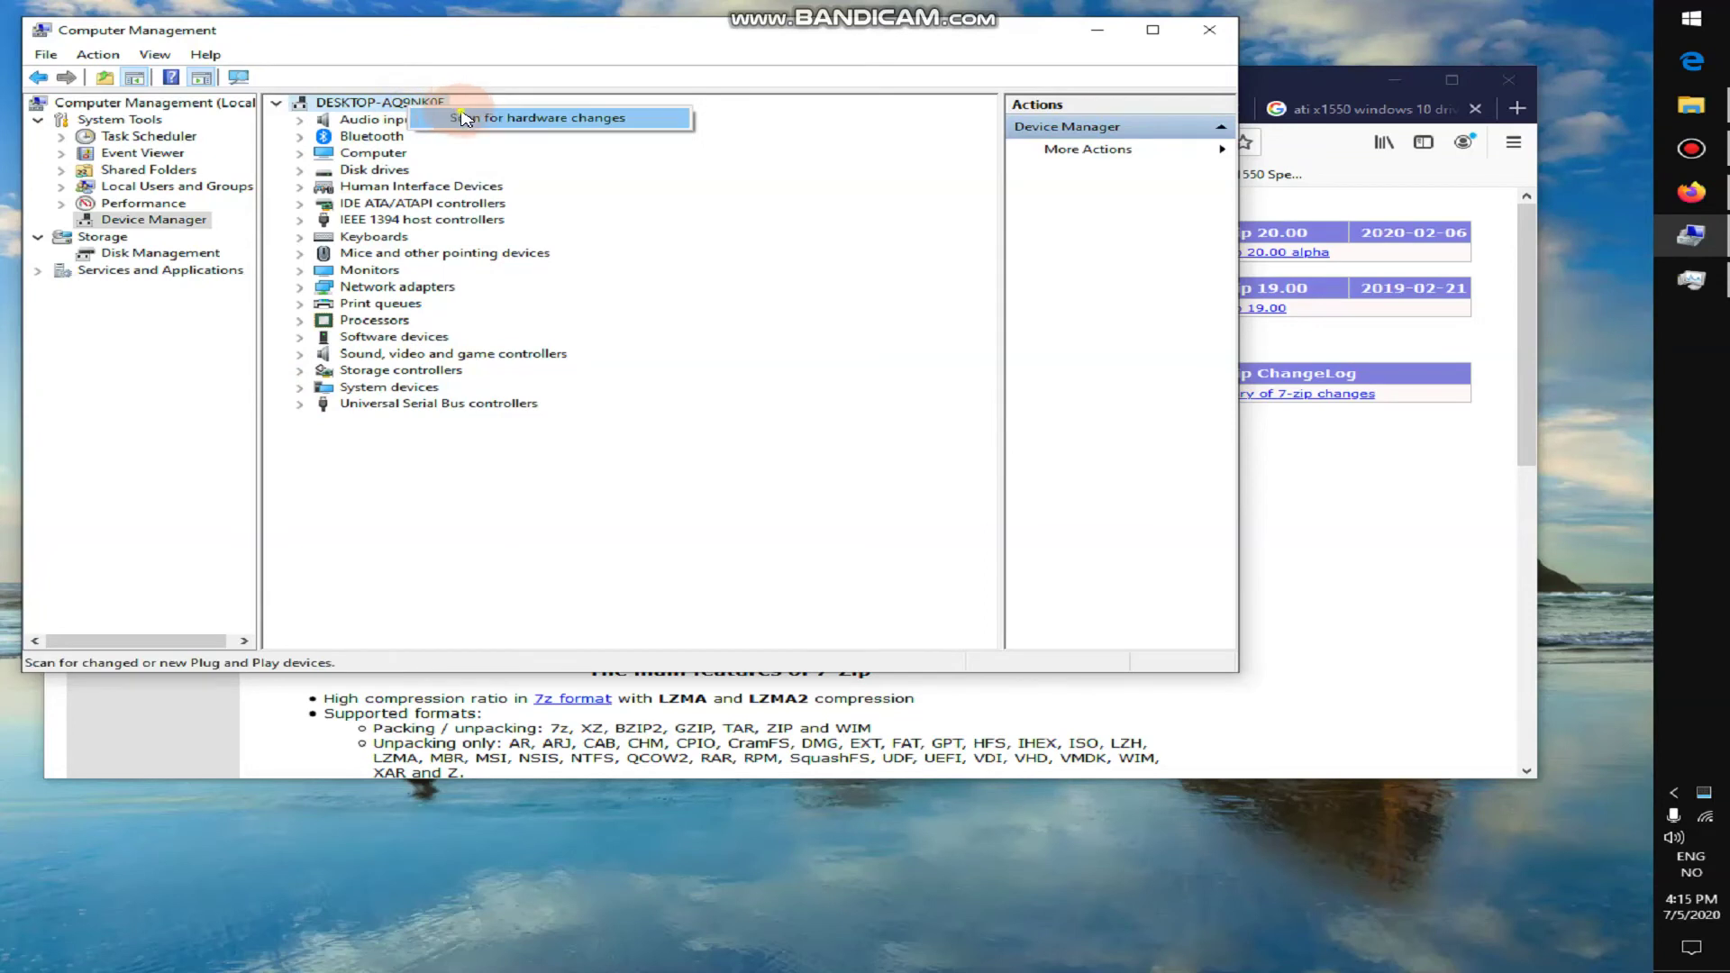
click(465, 118)
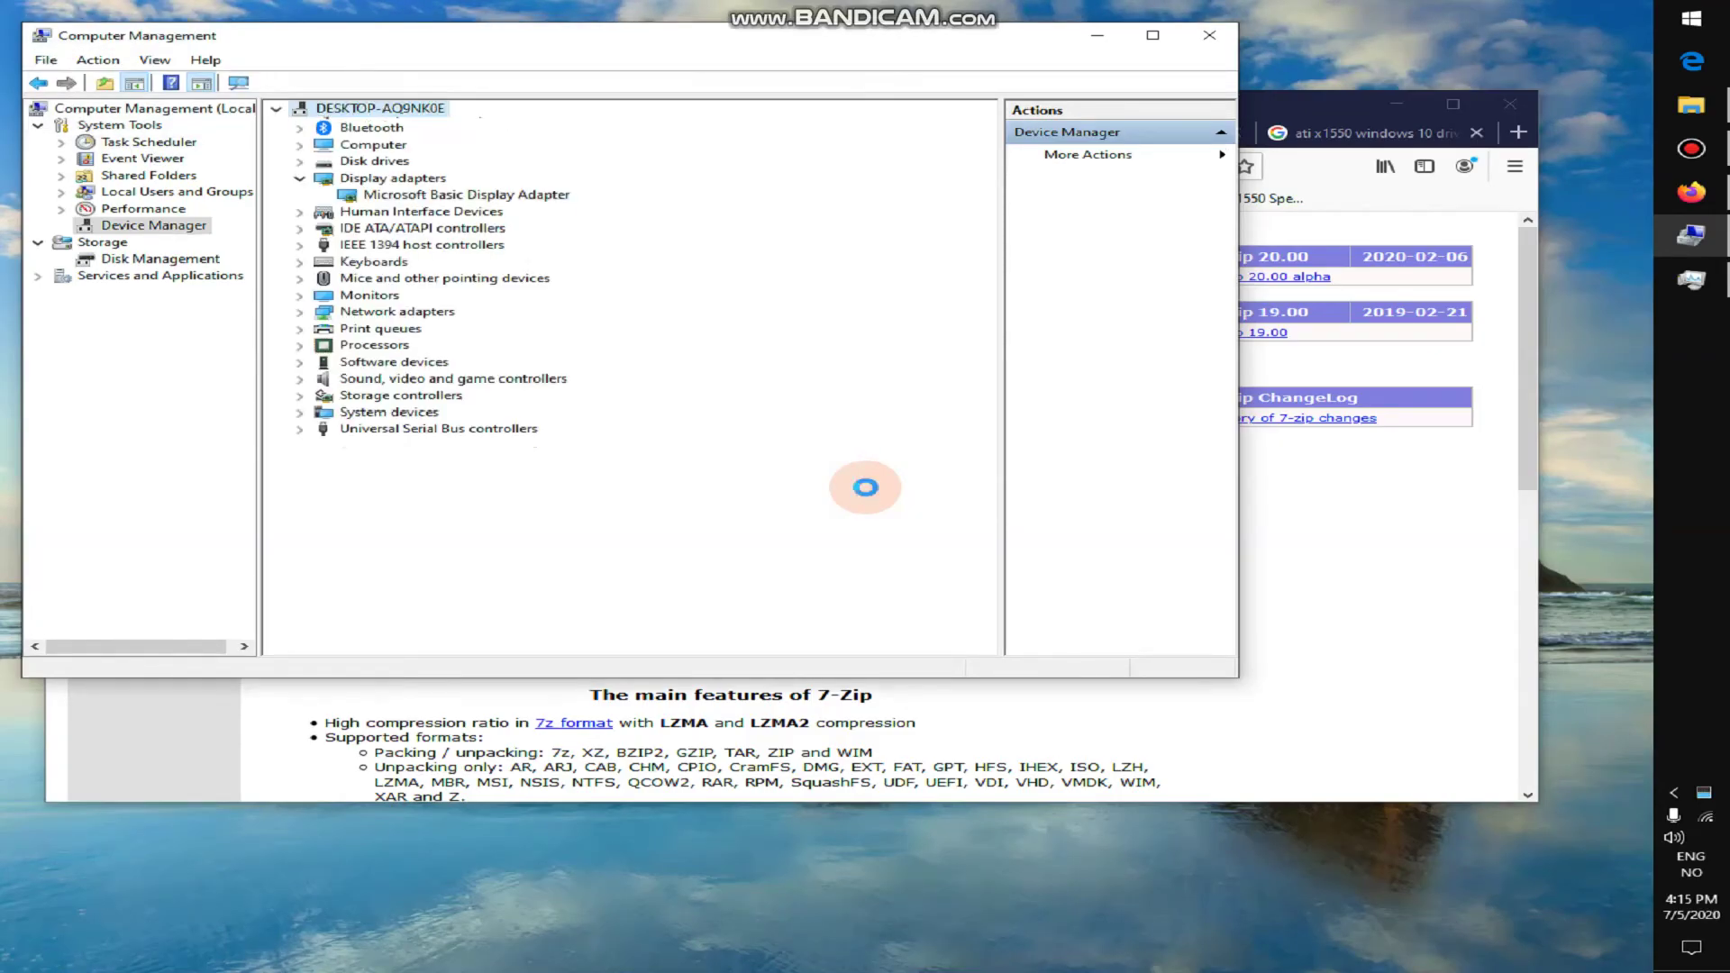
click(408, 212)
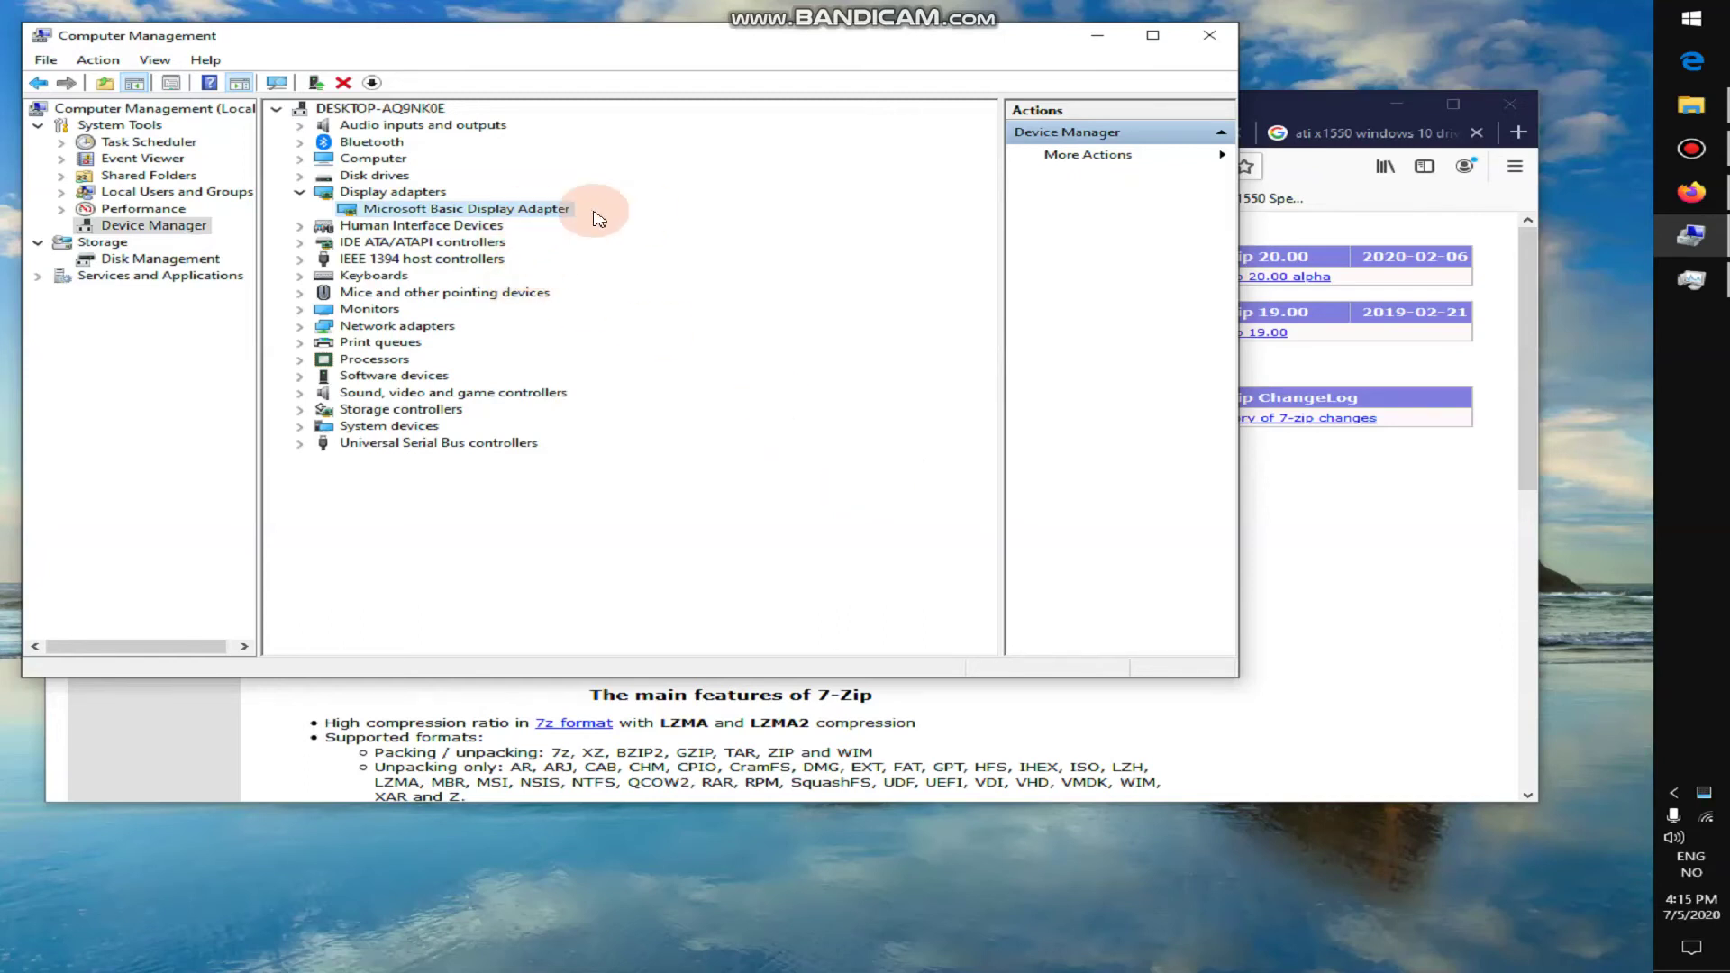
Step: Update the Microsoft Basic Display Adapter driver from the pasted NO-TRANSPARENCY Display folder path
right_click(502, 210)
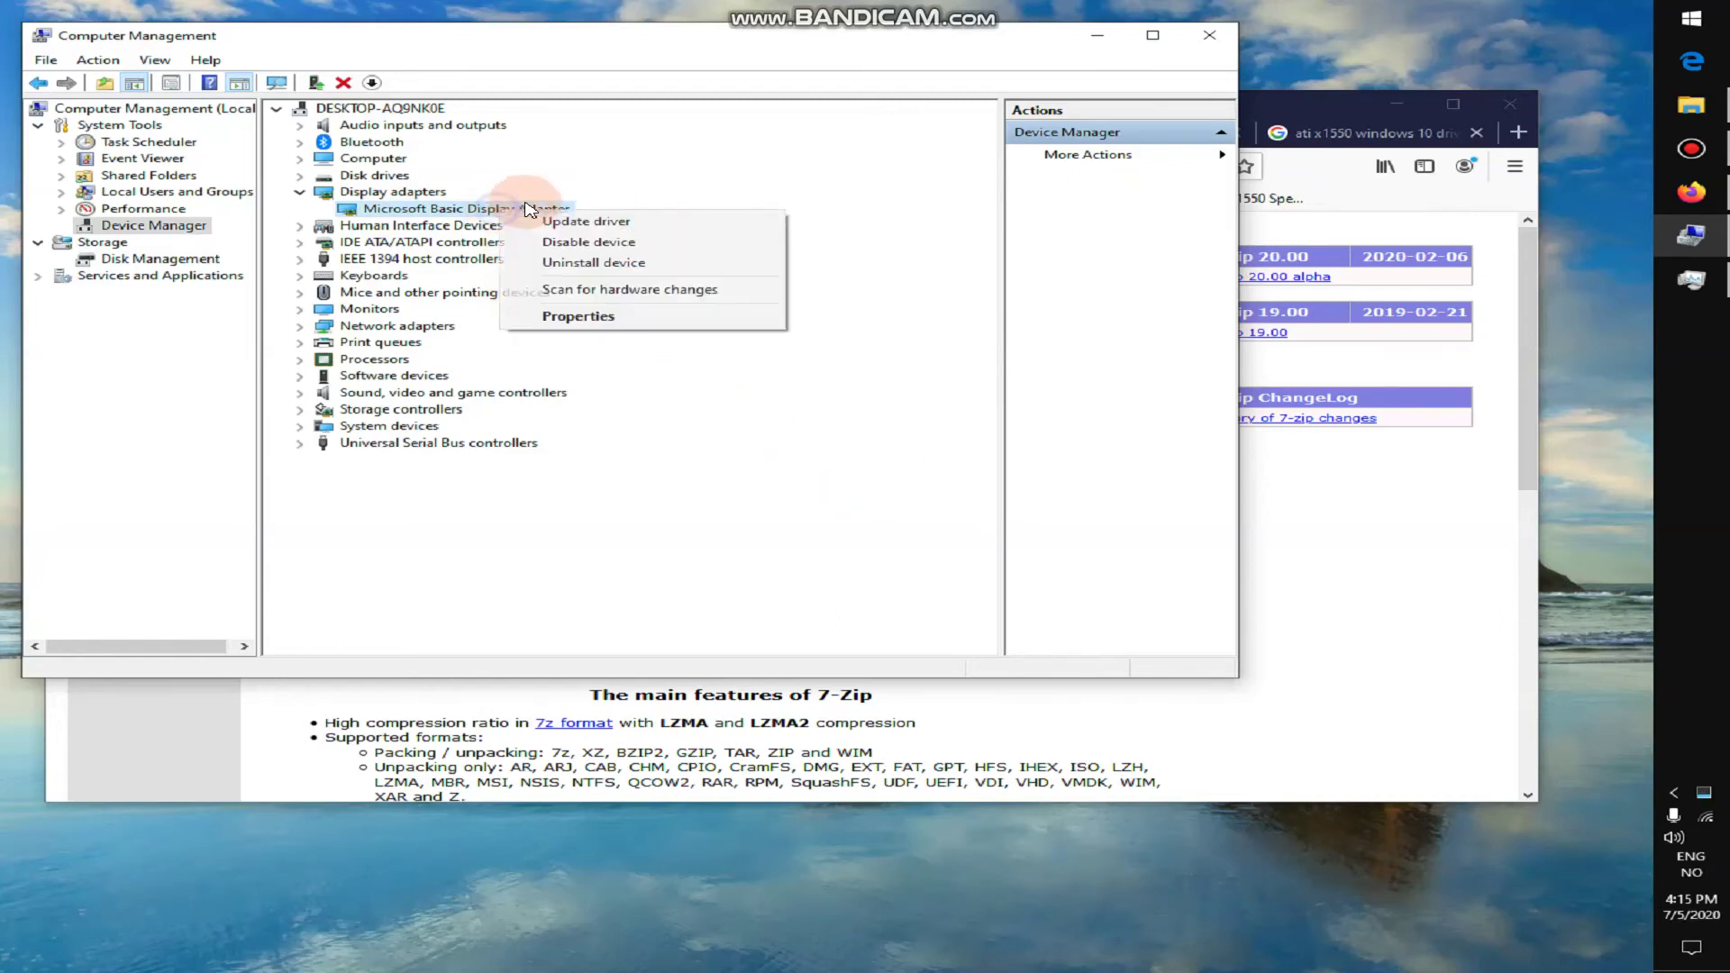
click(577, 222)
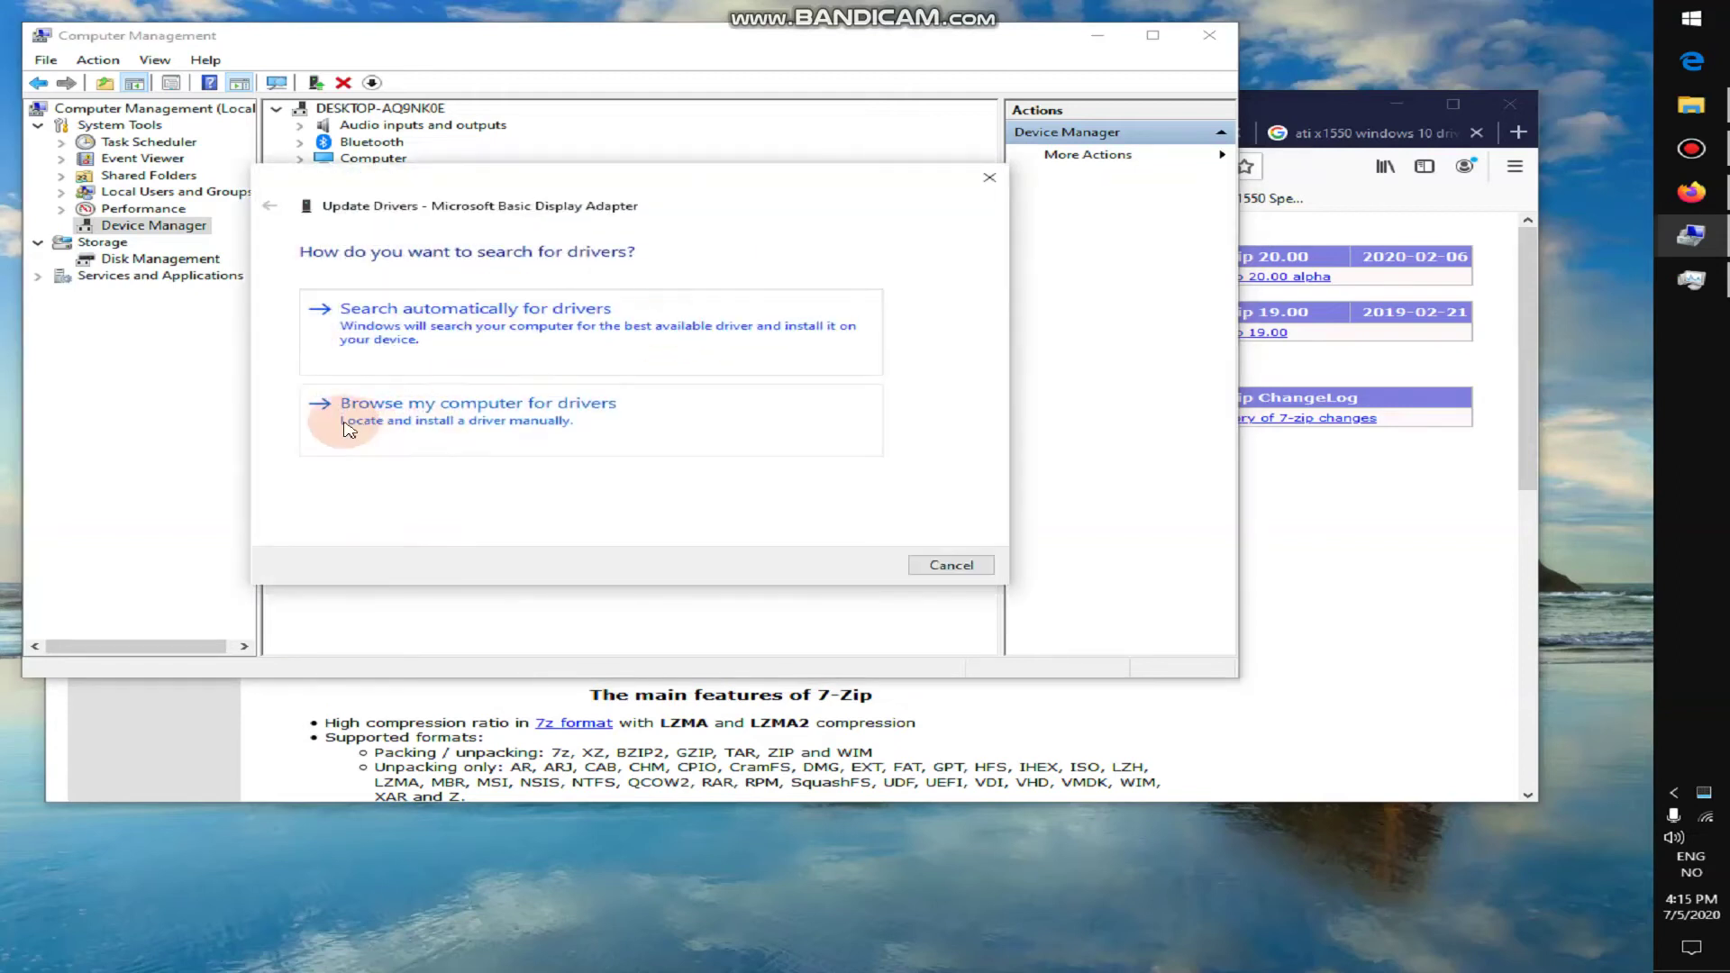
click(340, 410)
click(728, 322)
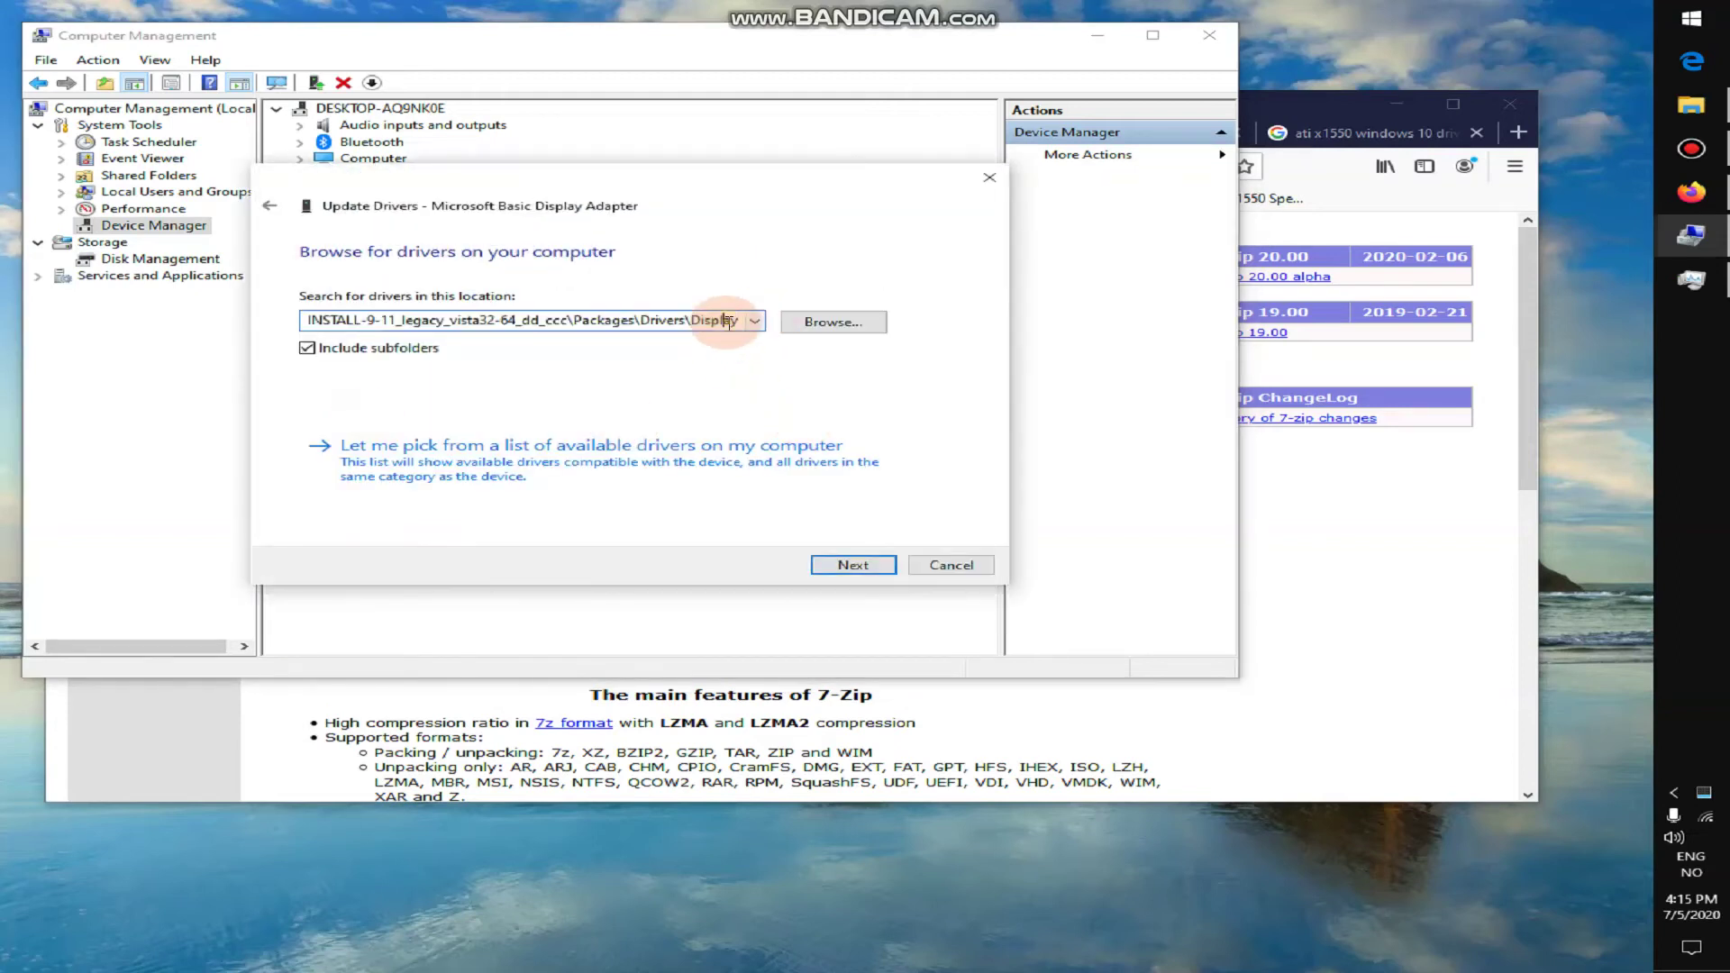
double_click(728, 322)
key(BackSpace)
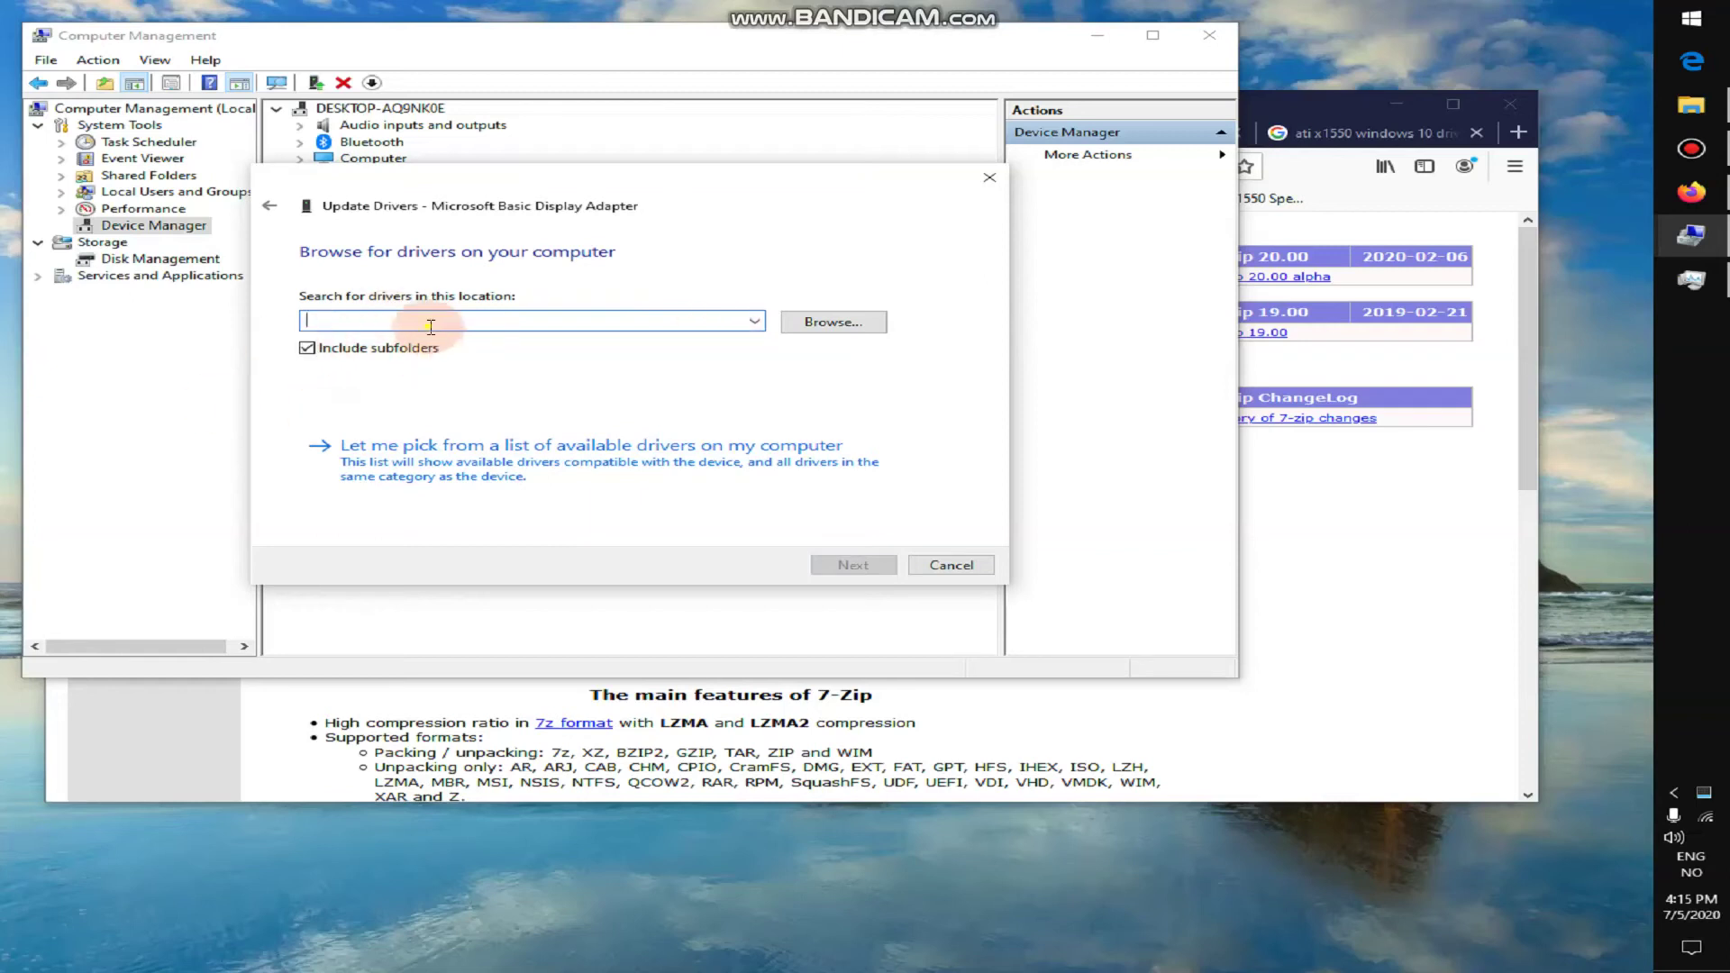
key(ctrl+v)
click(853, 565)
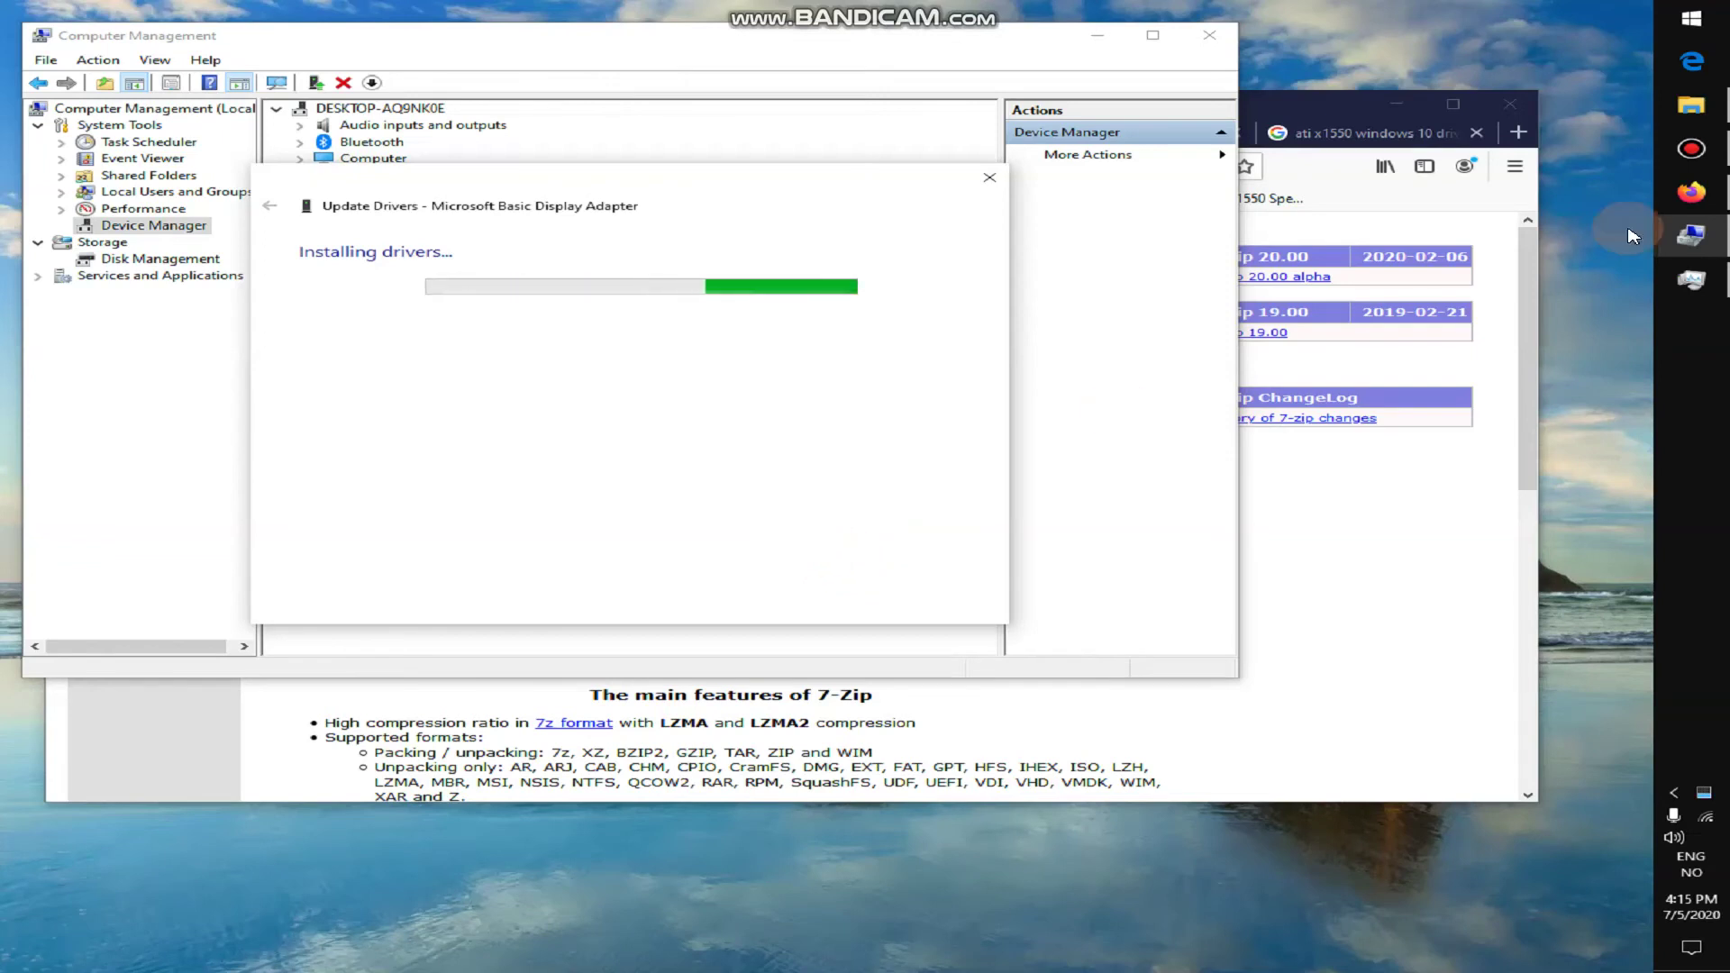
click(1690, 149)
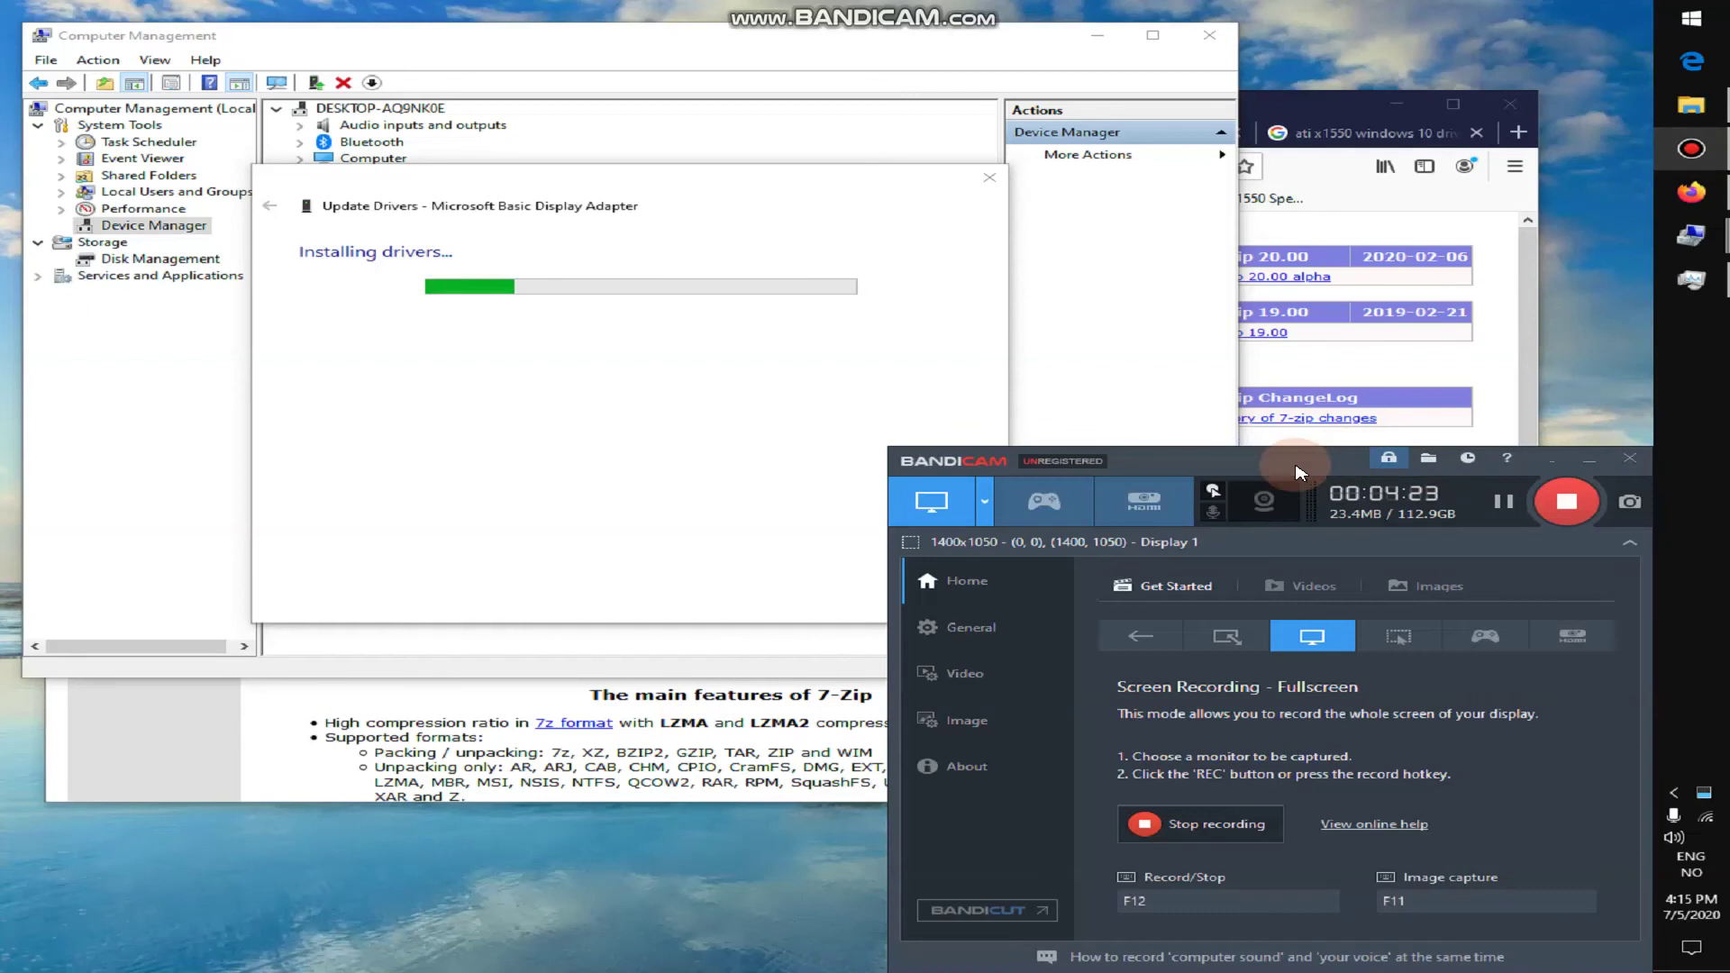
Step: Dismiss the driver-updated confirmation for the SAPPHIRE Radeon X1550 Series and close Computer Management
drag(1298, 473, 1244, 855)
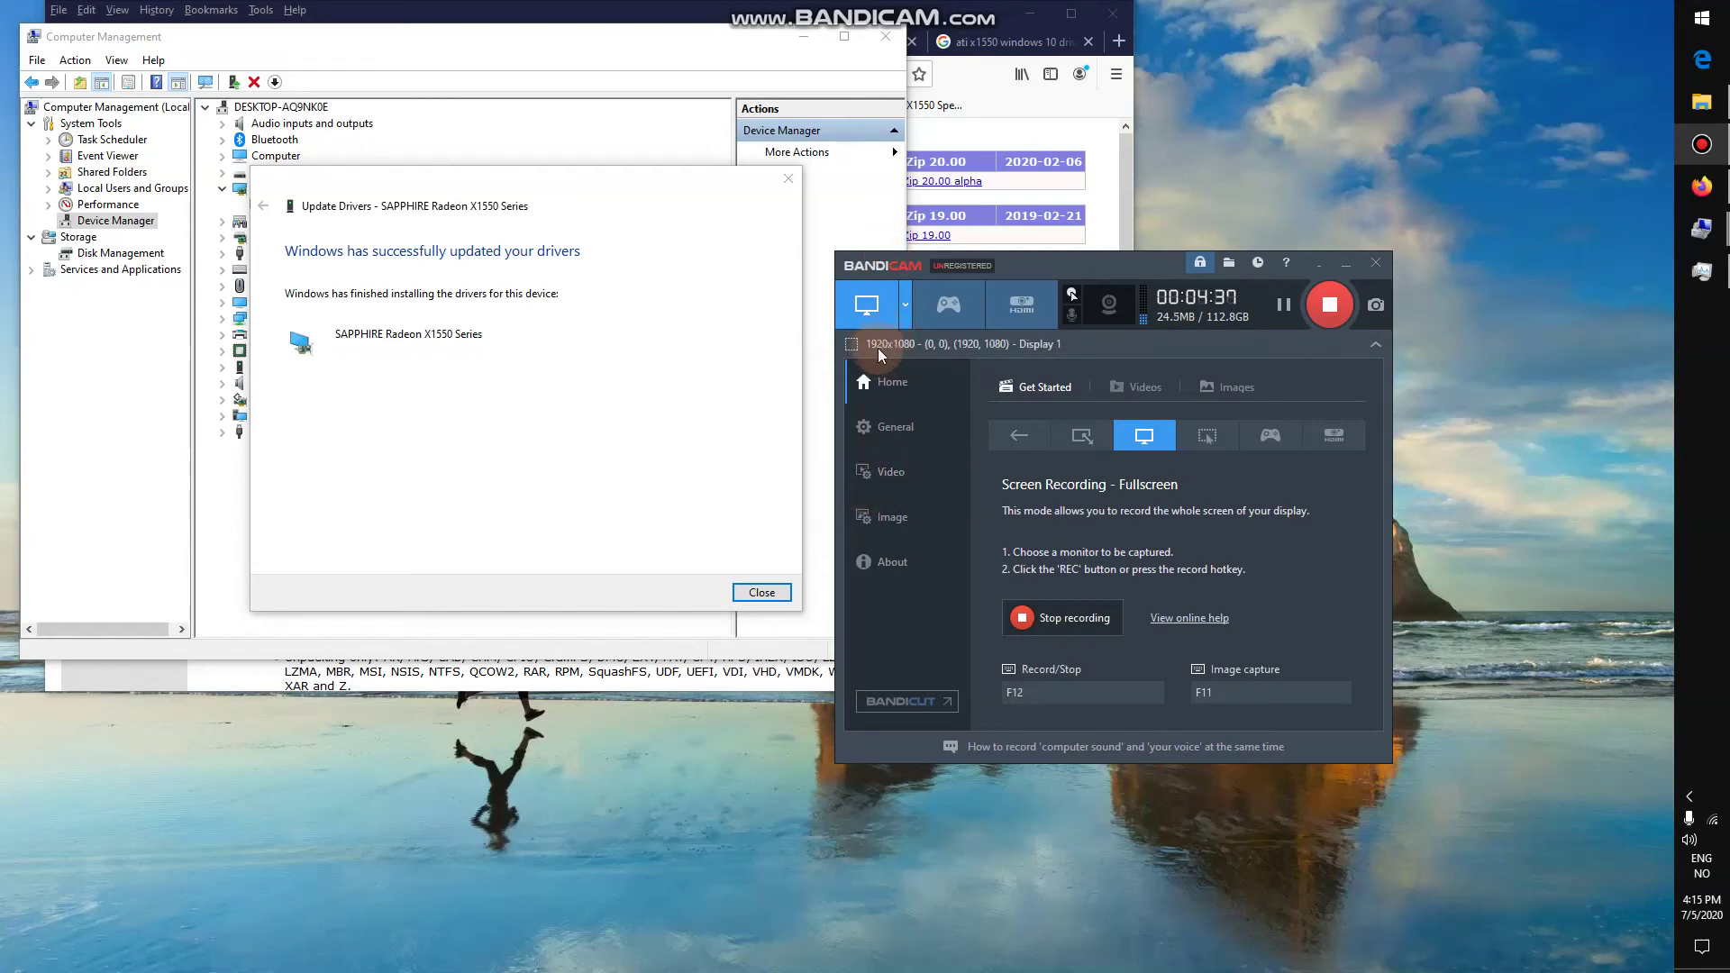
click(1347, 264)
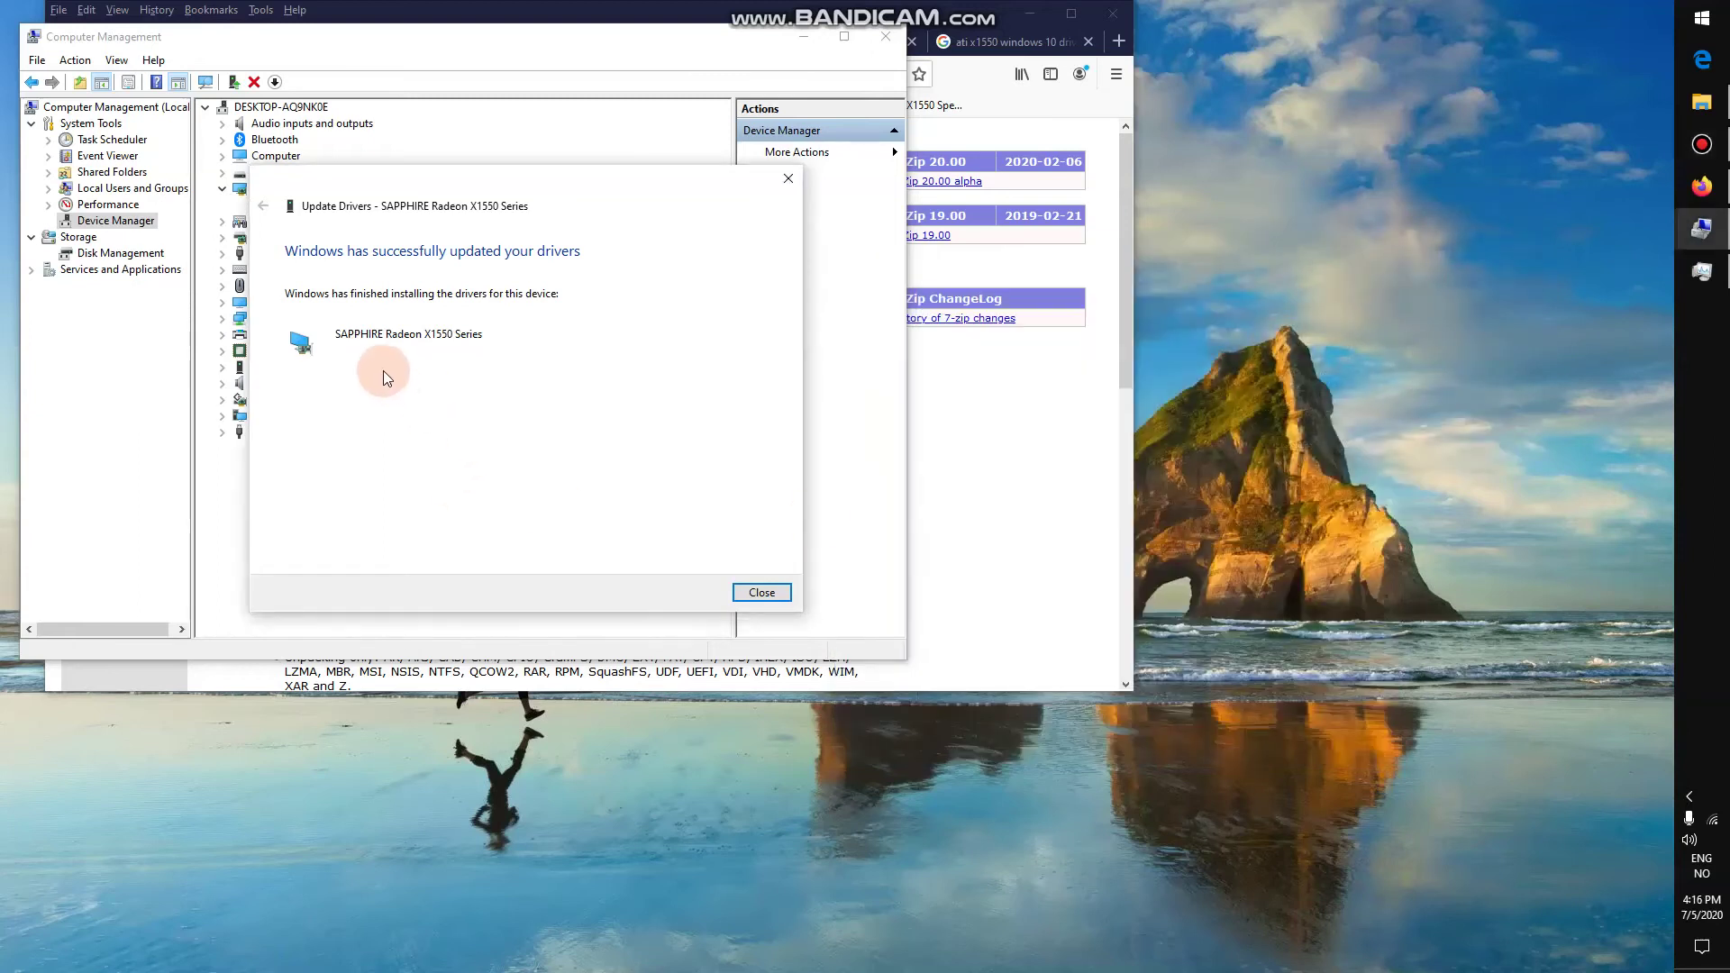
click(776, 593)
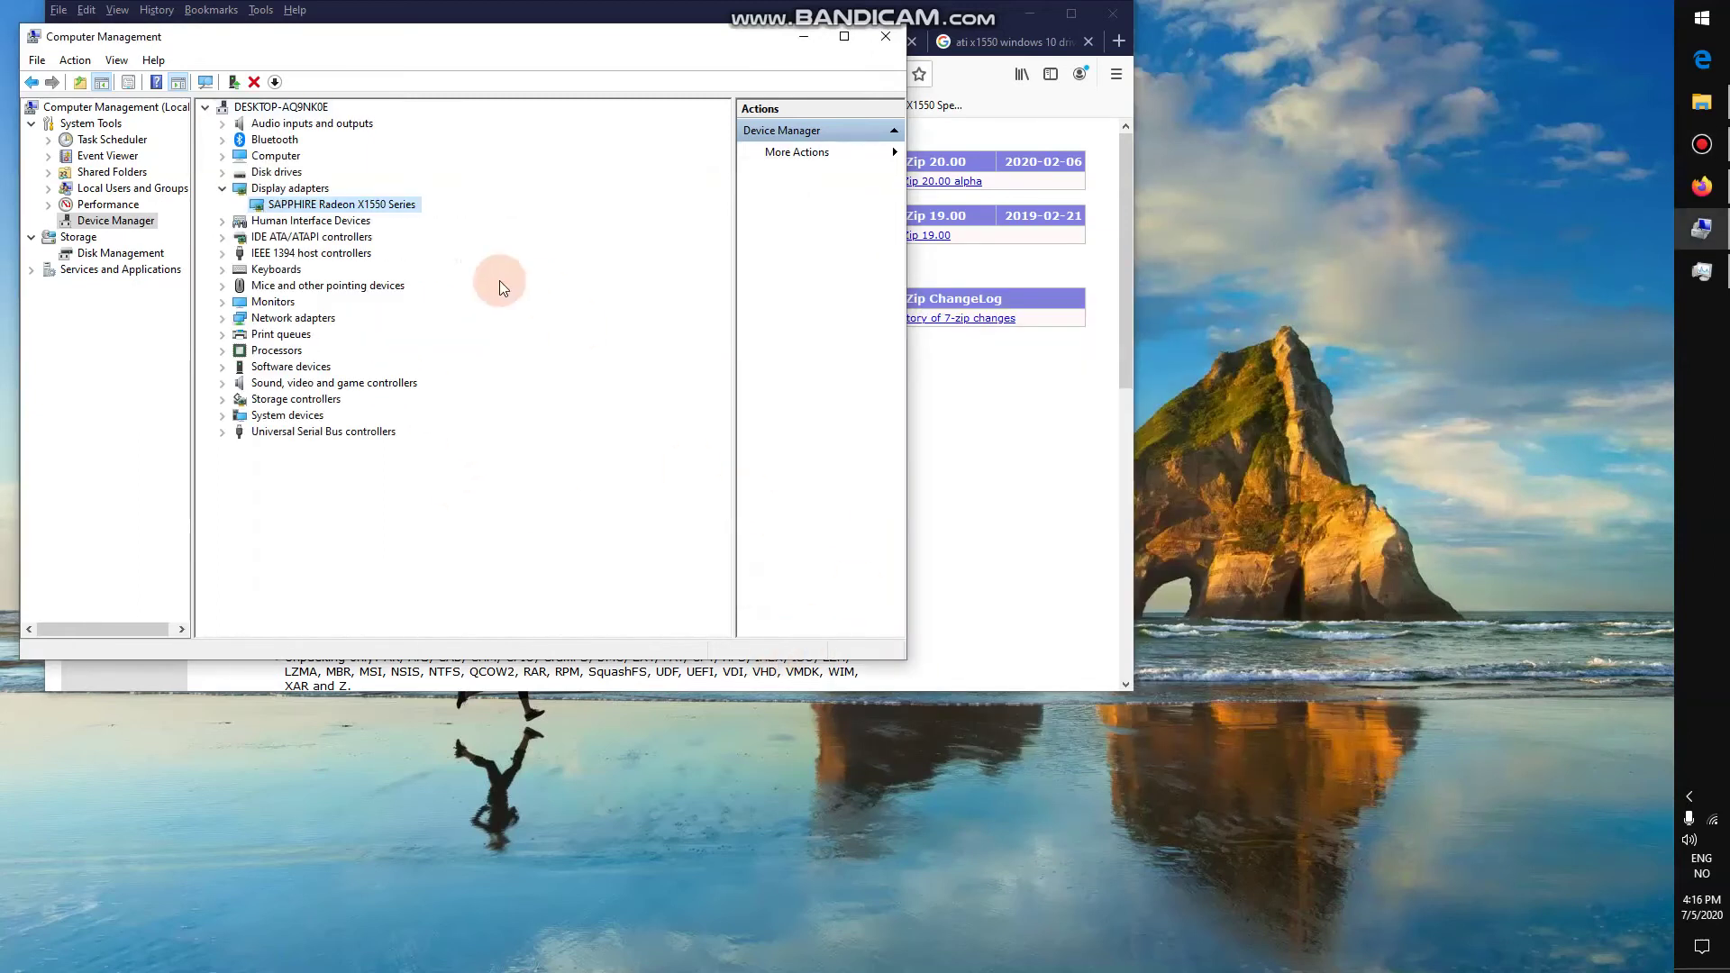
click(885, 36)
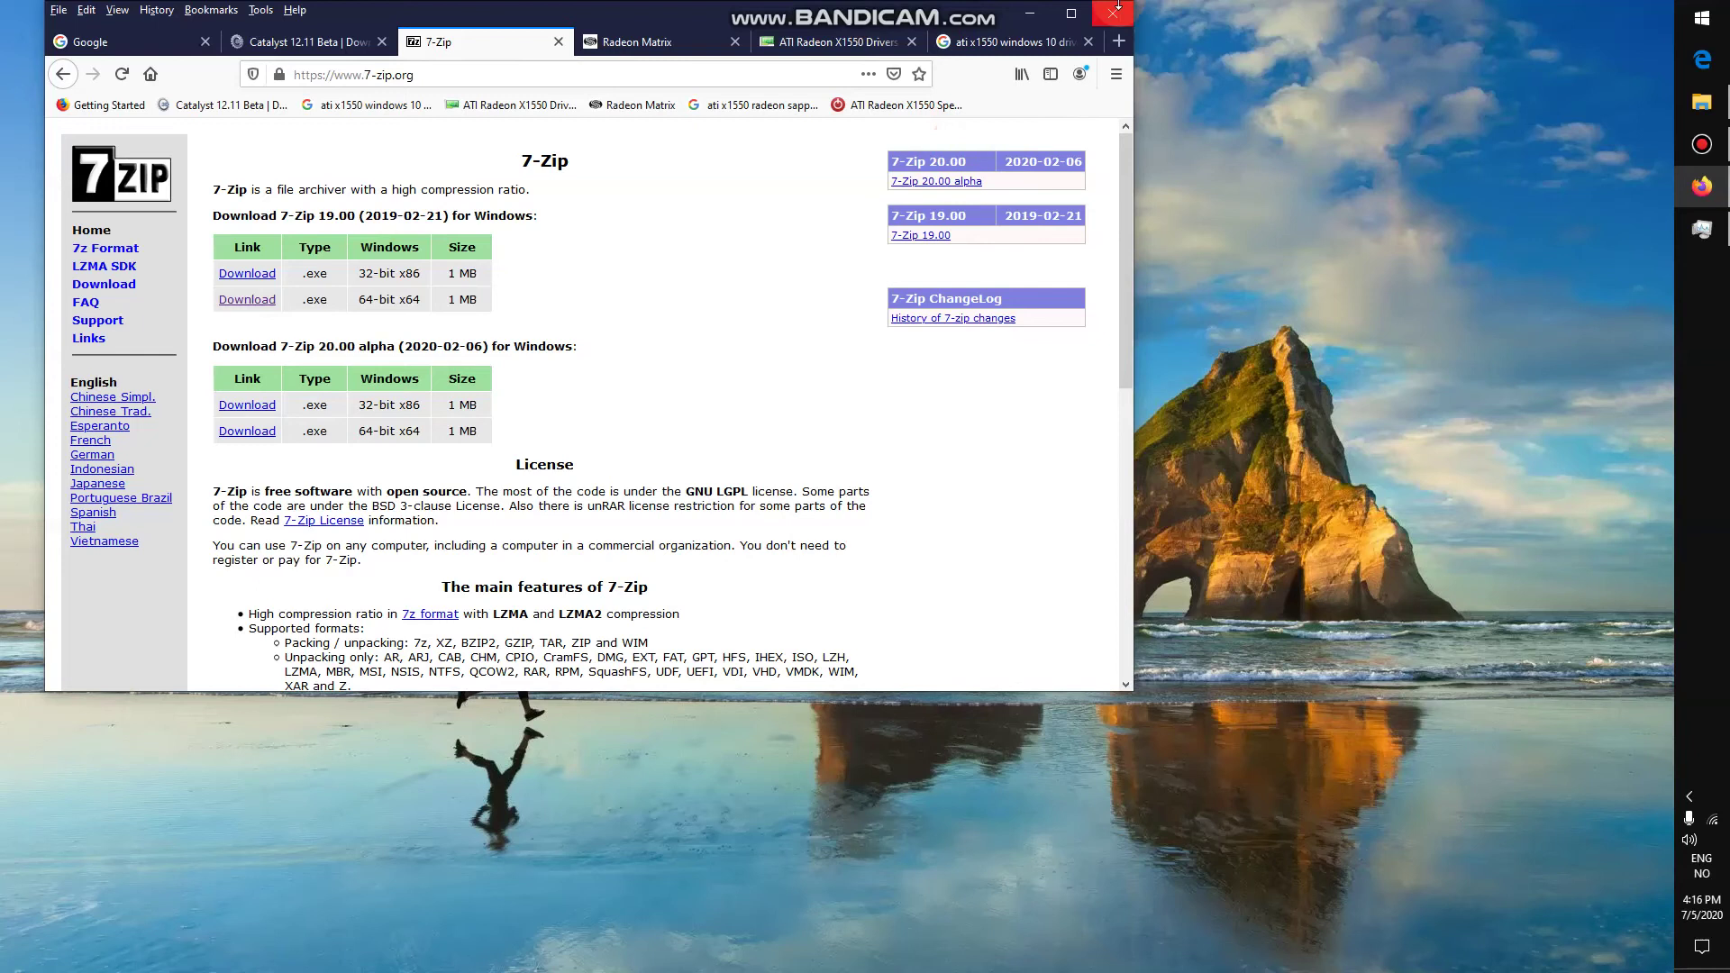
click(433, 74)
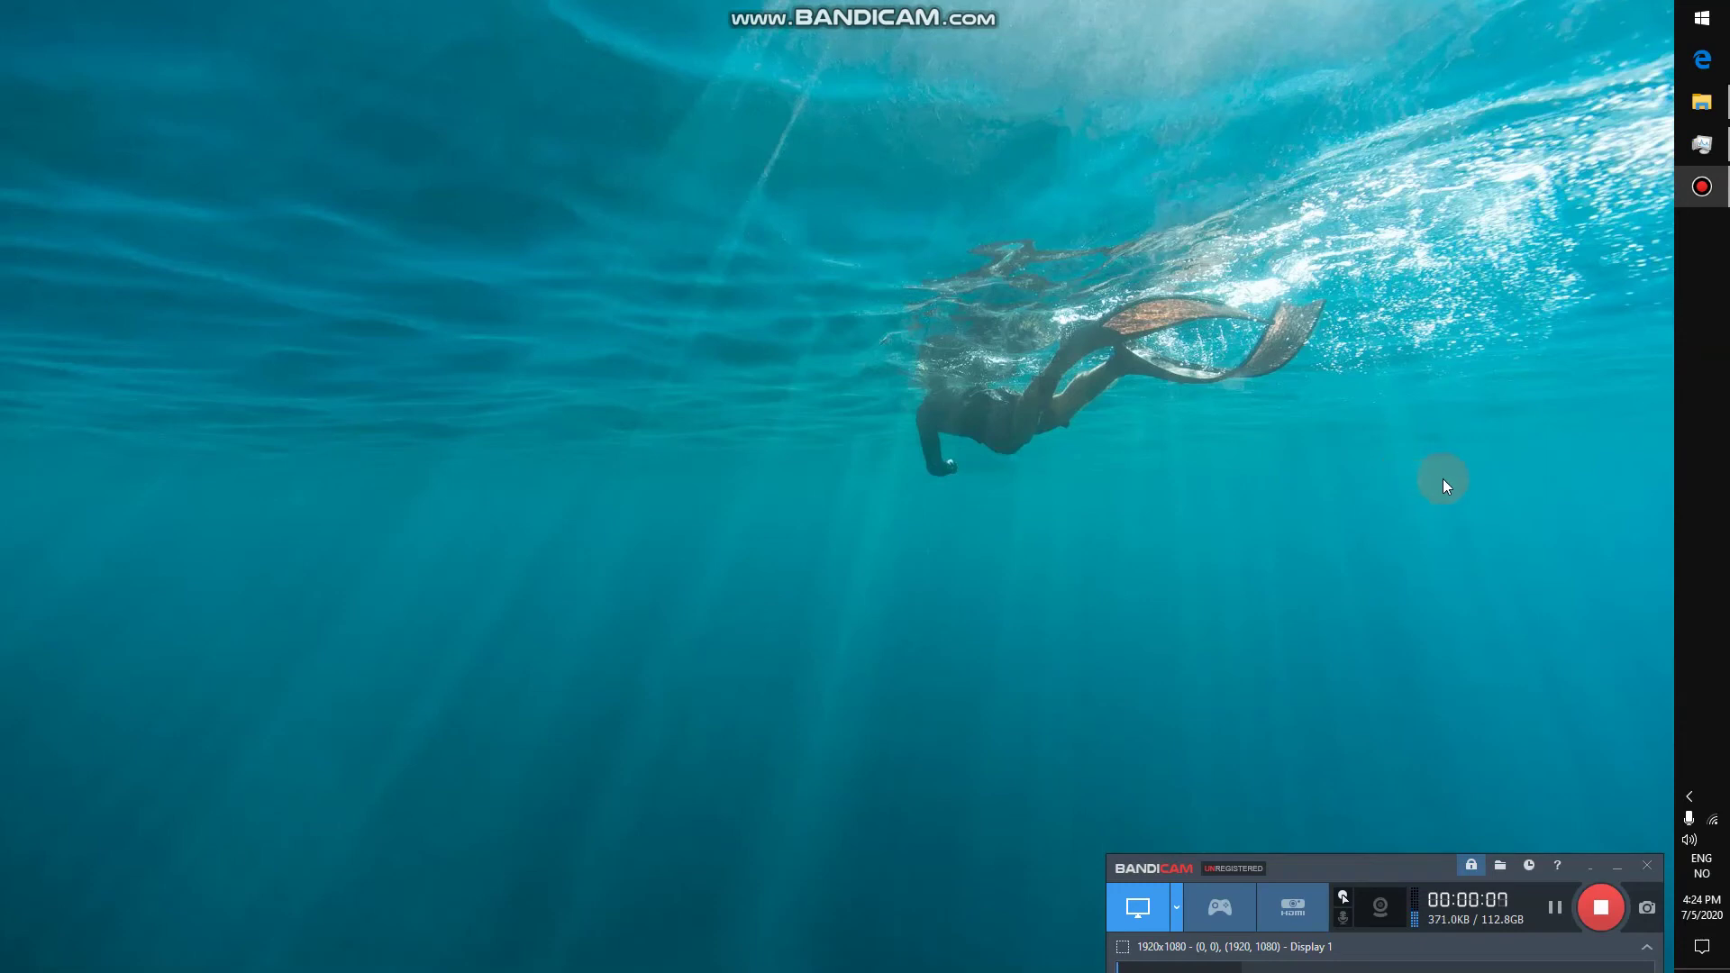
Step: Close the already open Task Manager window
click(1713, 36)
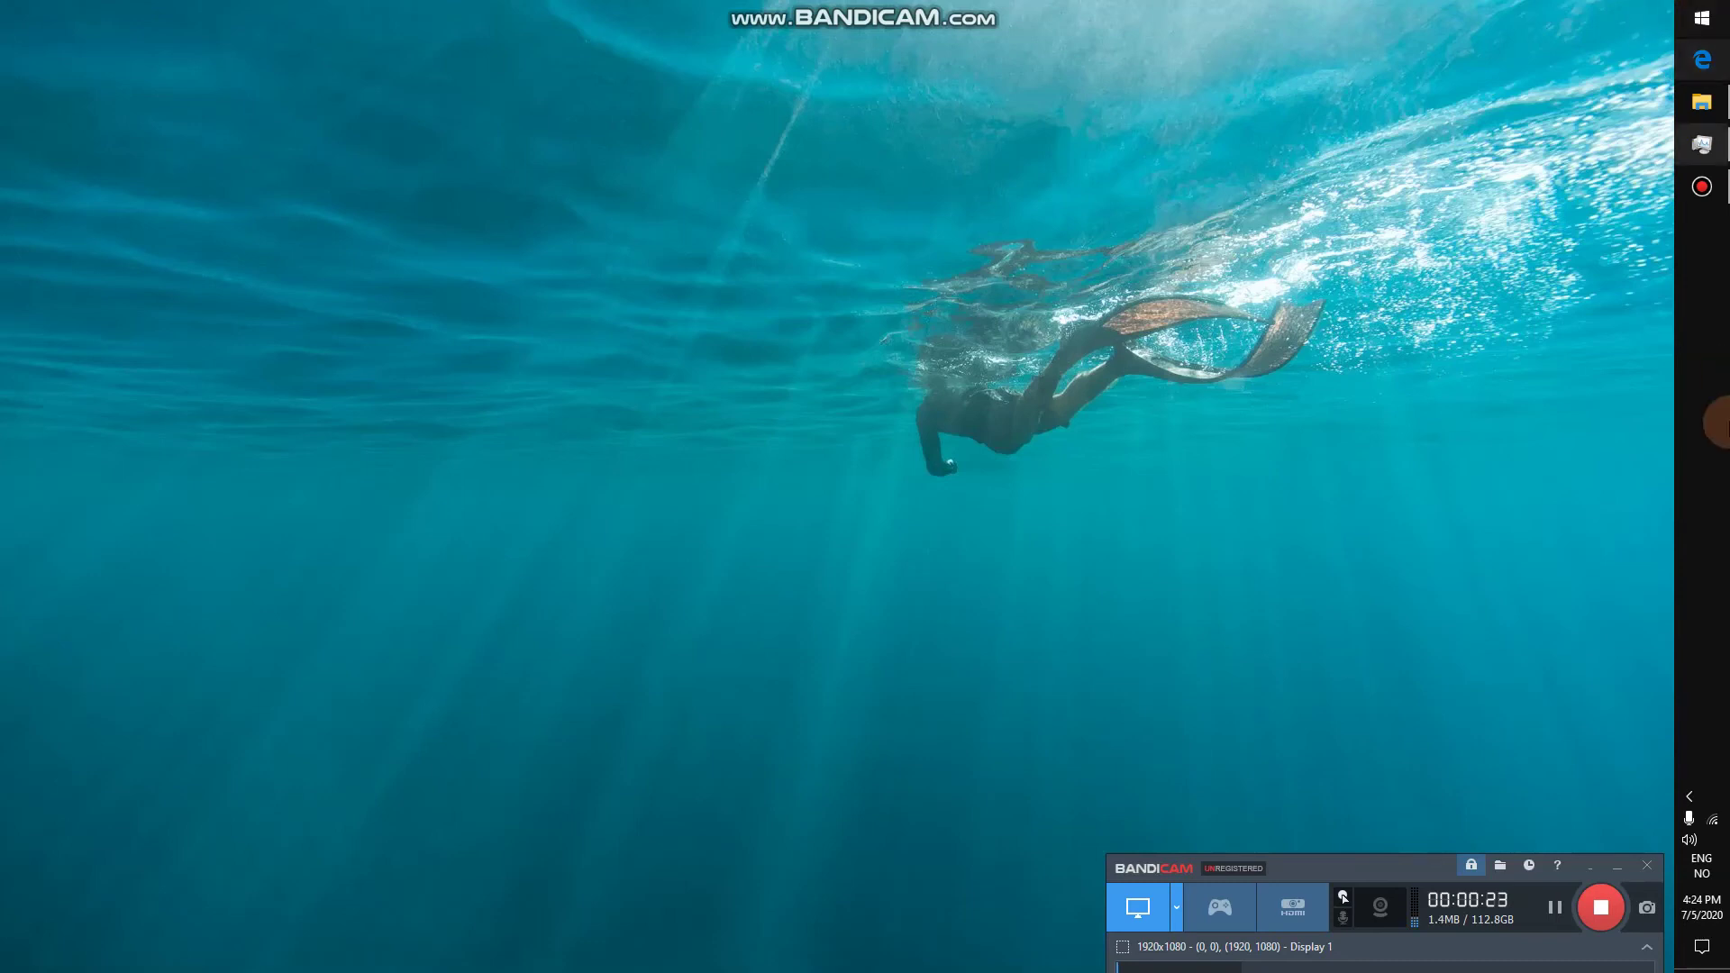
right_click(1703, 373)
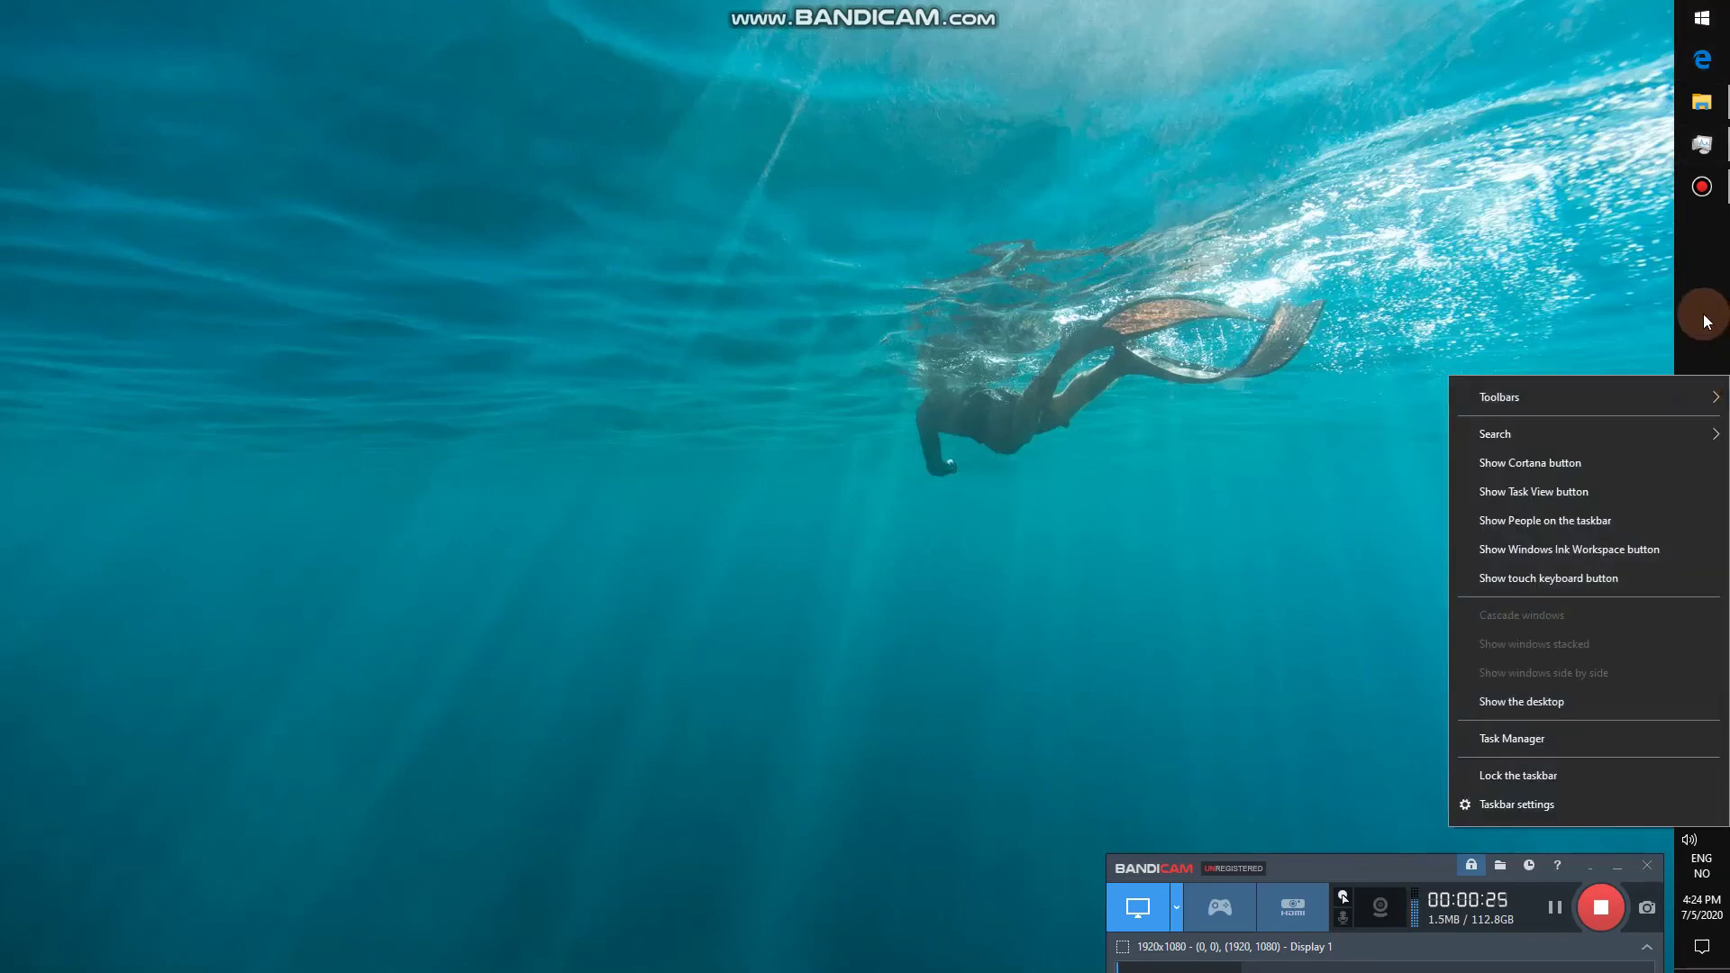
click(1531, 294)
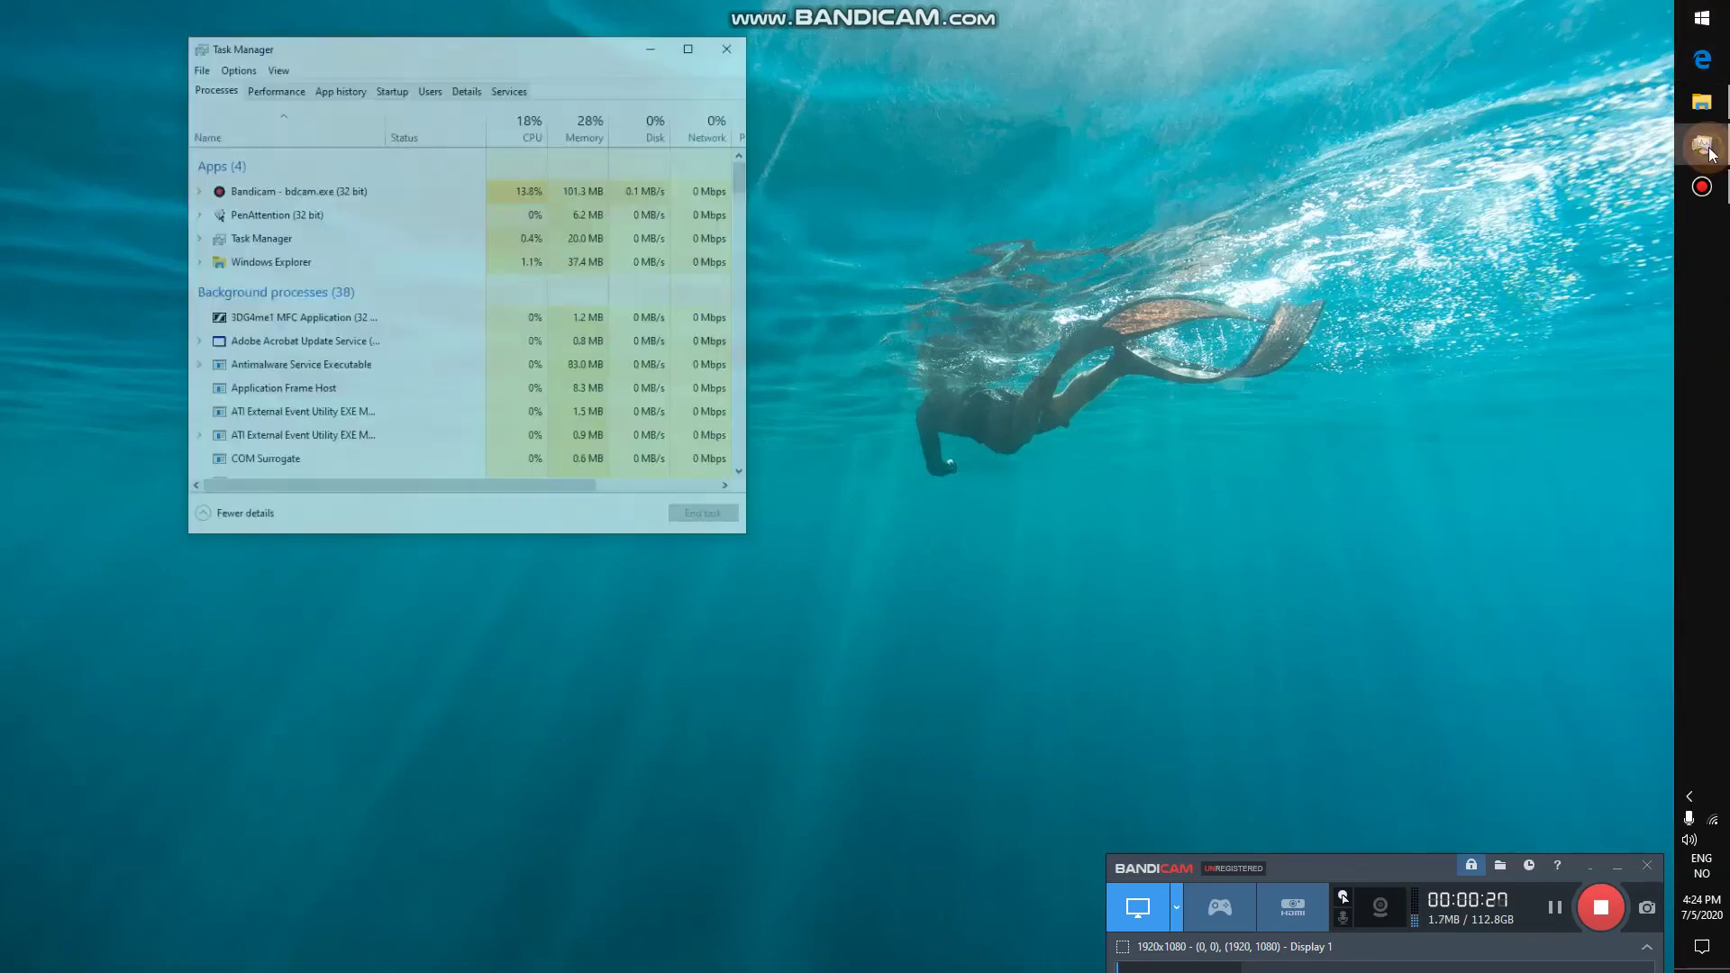
click(621, 42)
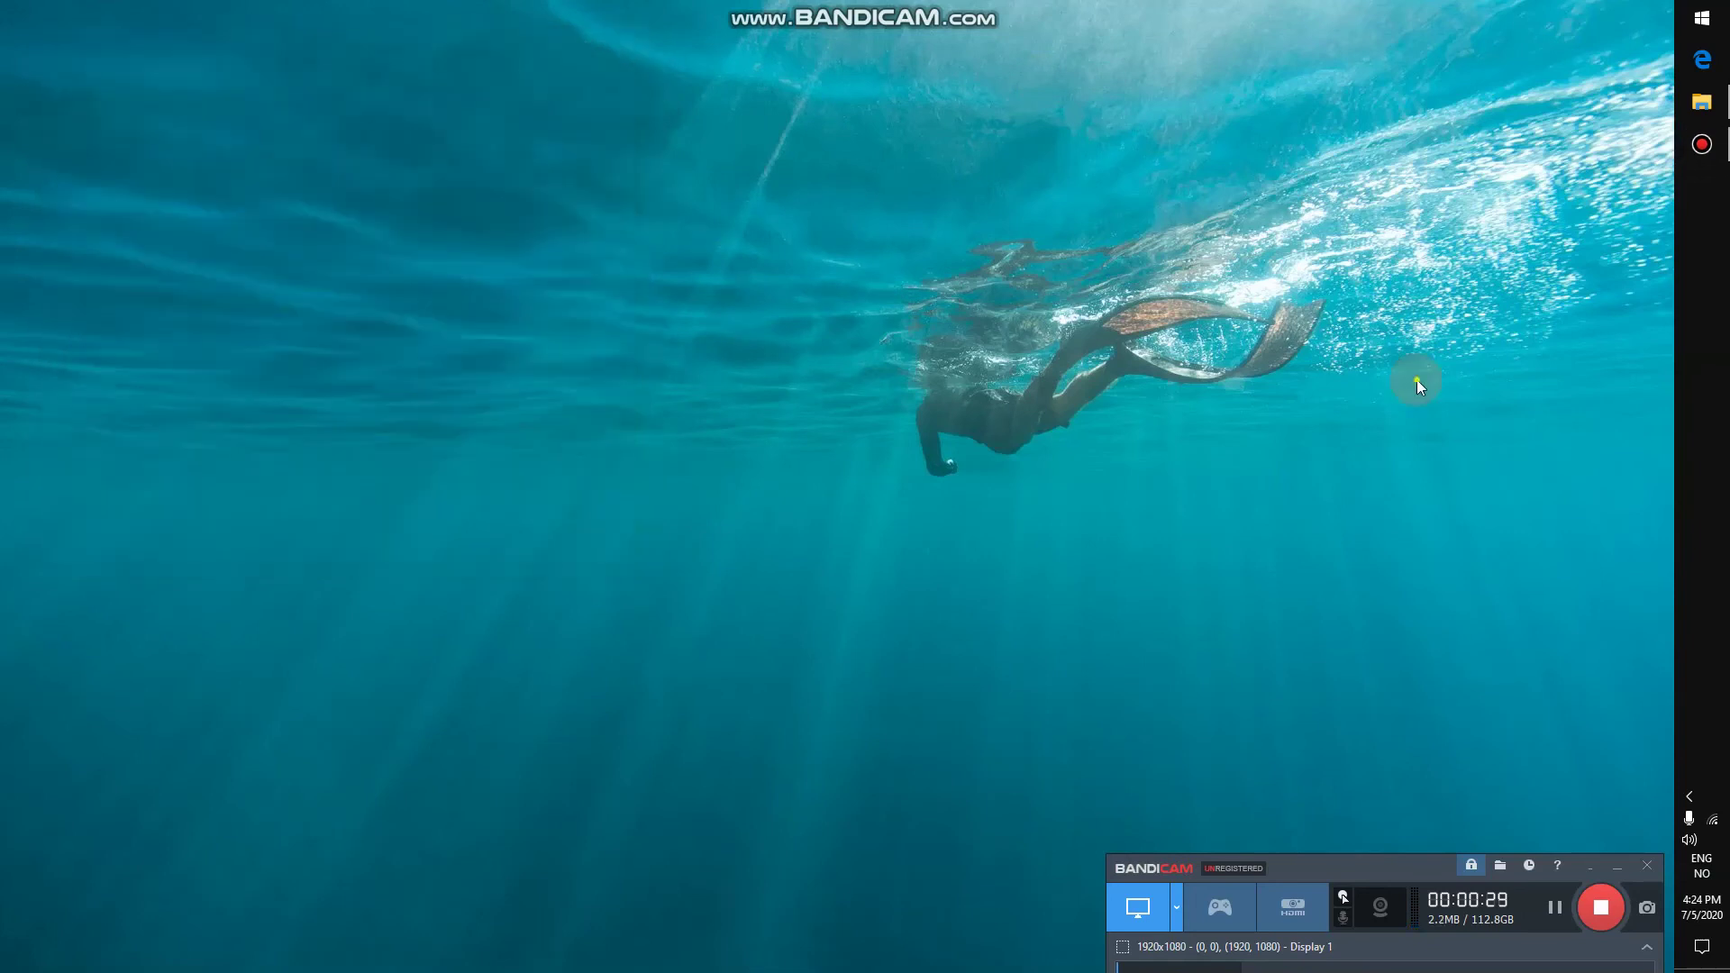
Step: Launch Task Manager from the taskbar menu and bring up the Windows Explorer process's actions
right_click(1699, 344)
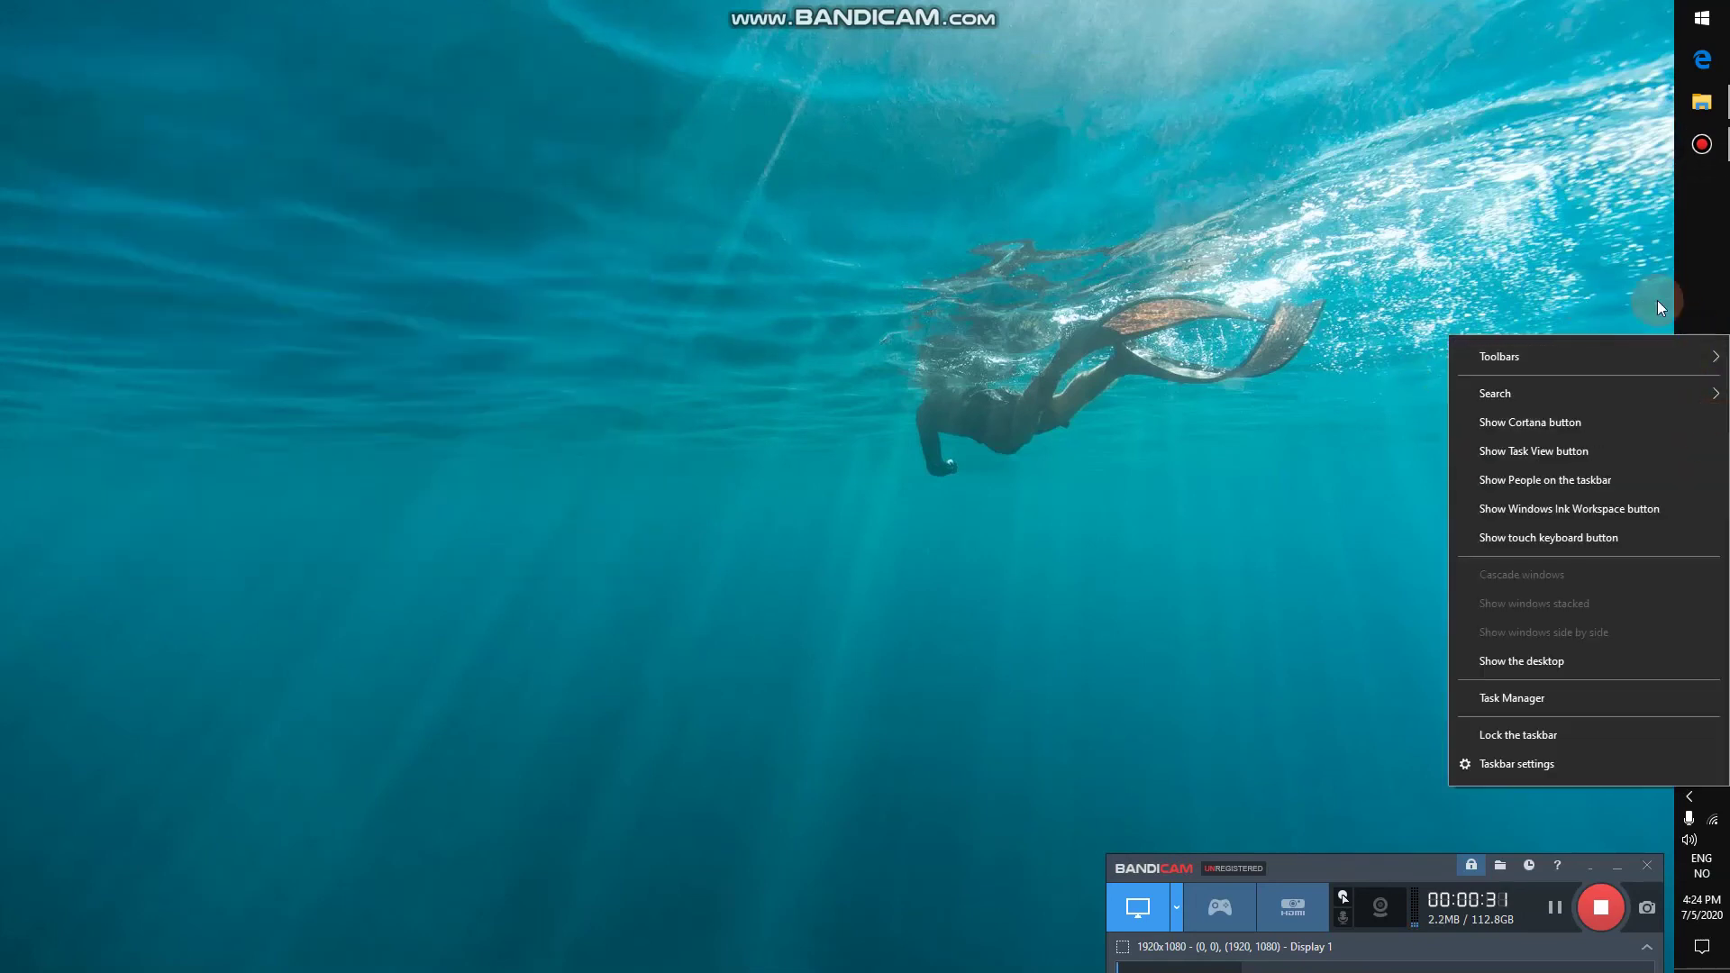
right_click(1717, 341)
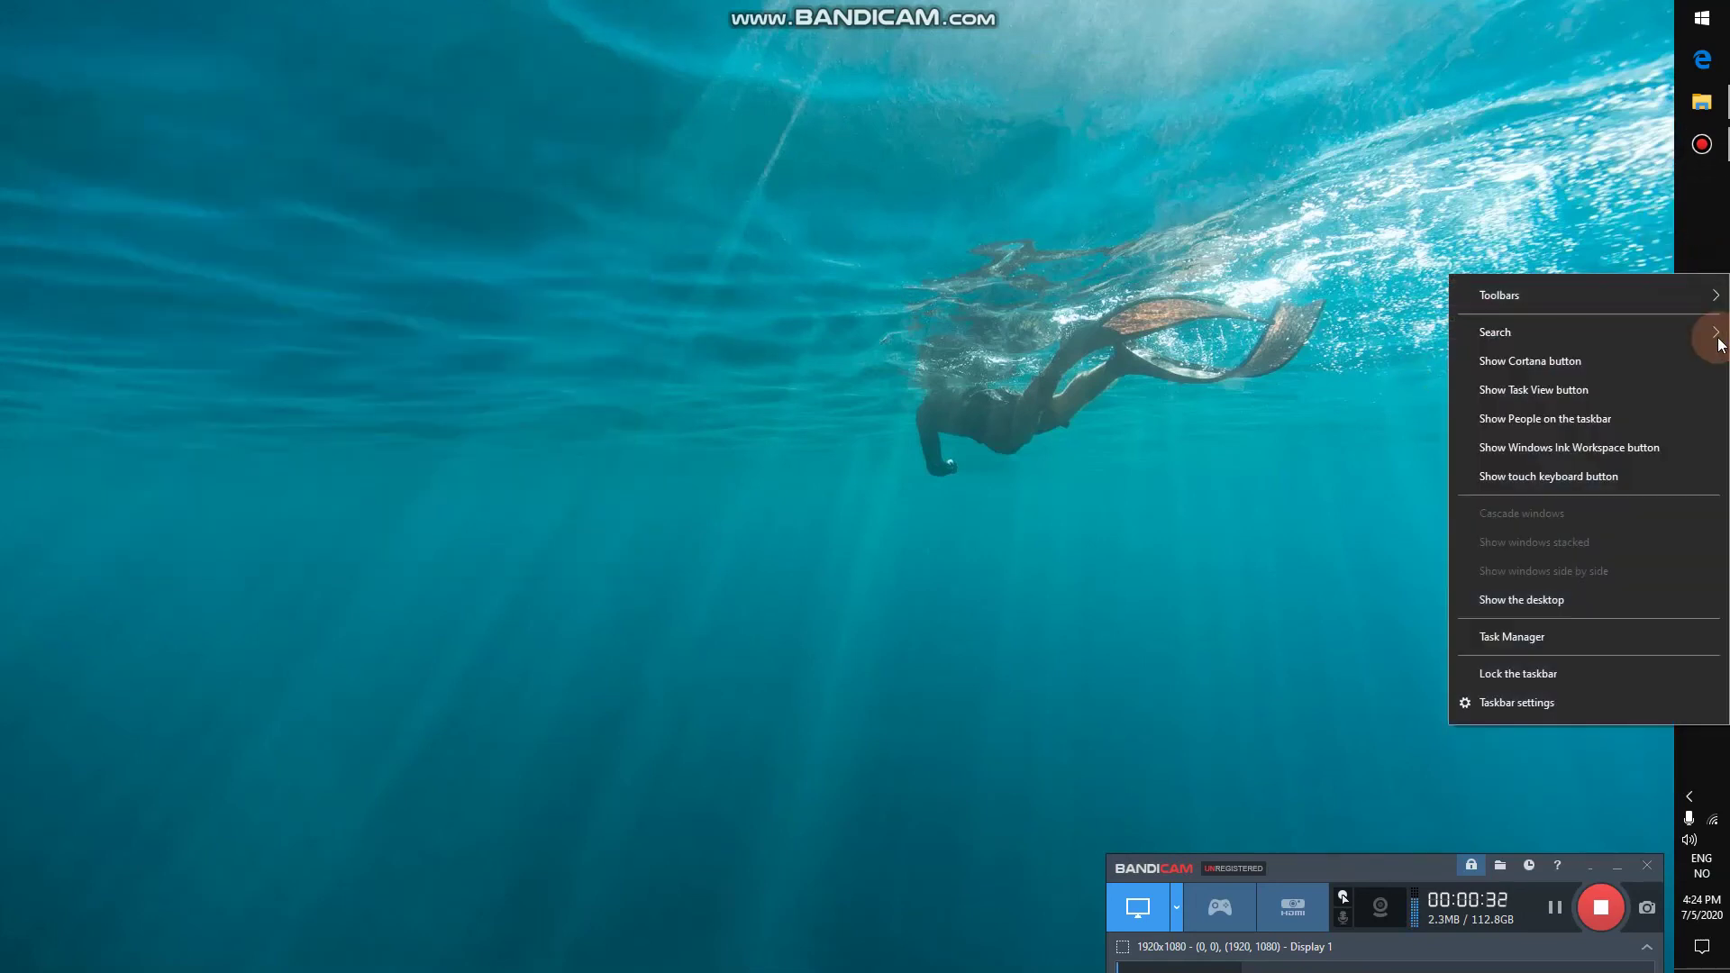
click(1515, 642)
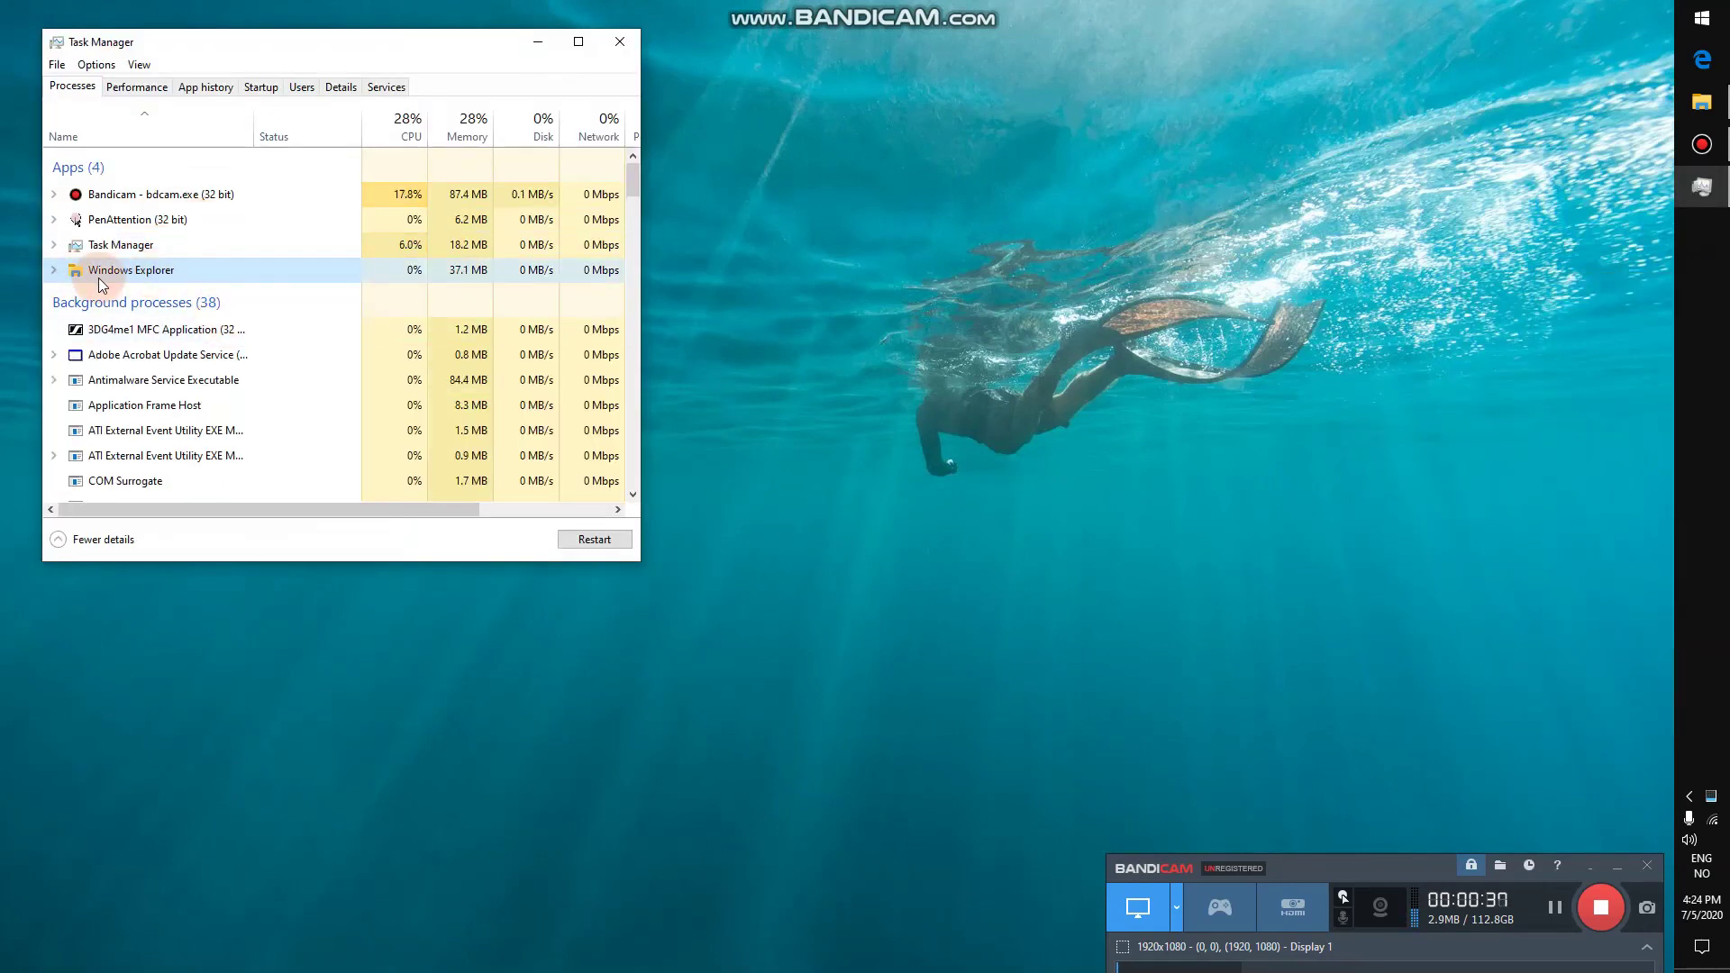
right_click(142, 275)
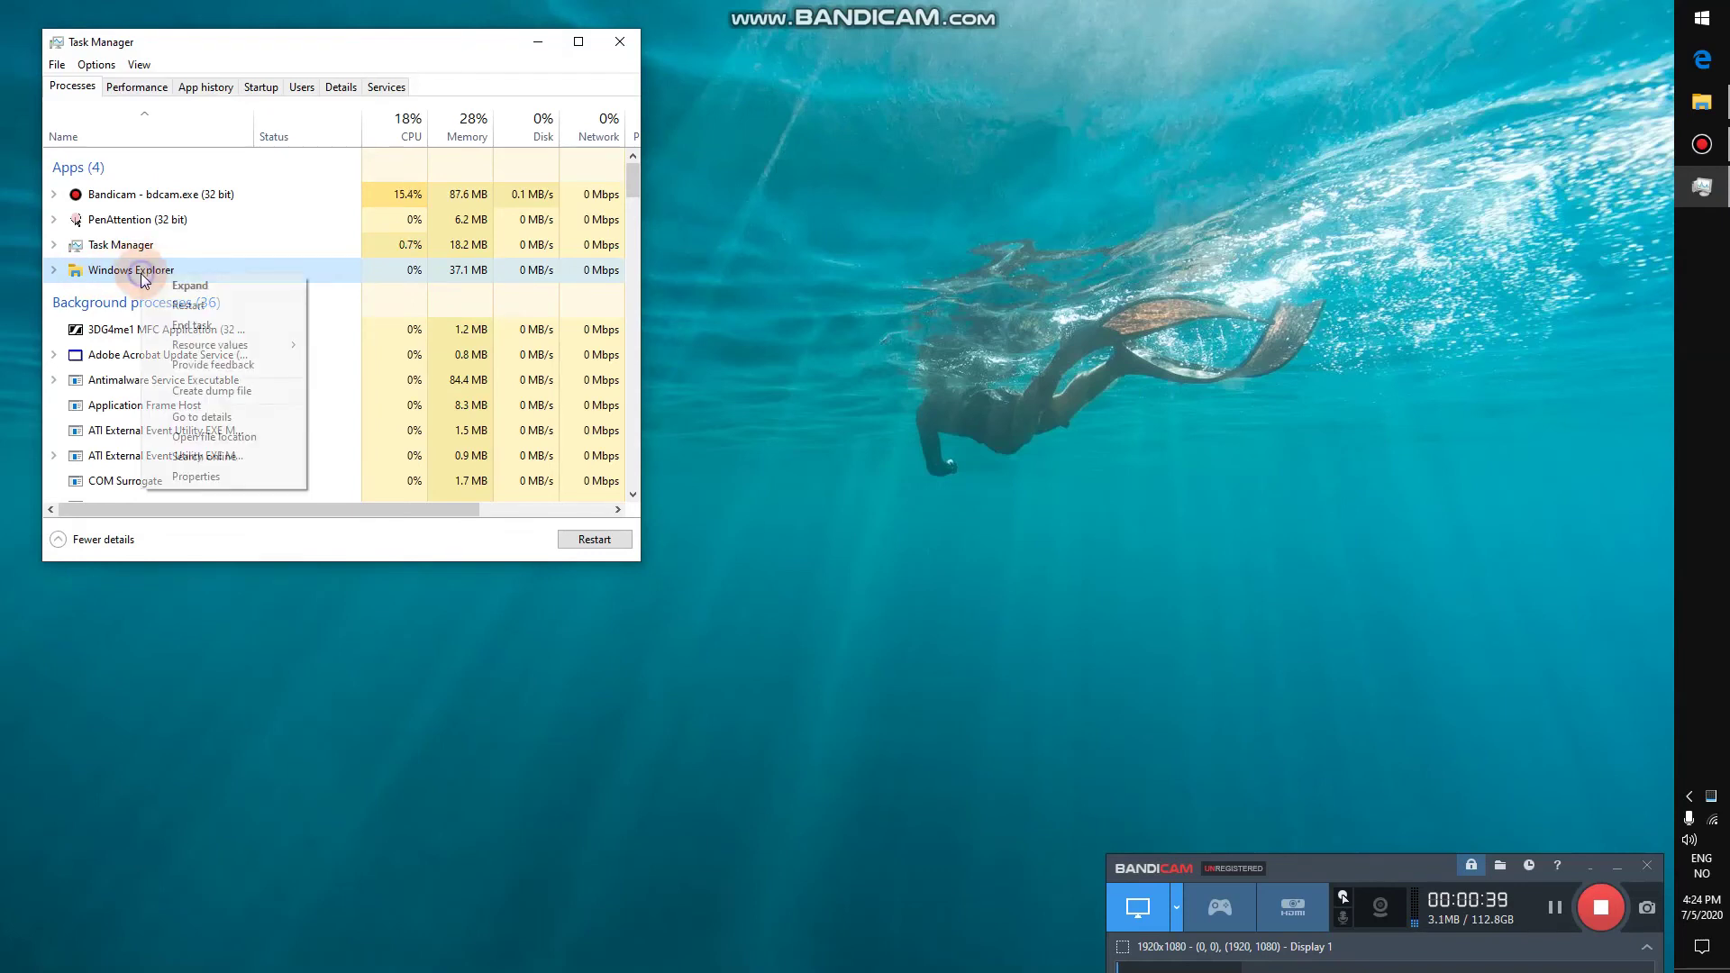
Step: End the Windows Explorer process and run explorer as a new task to restore the desktop
click(207, 326)
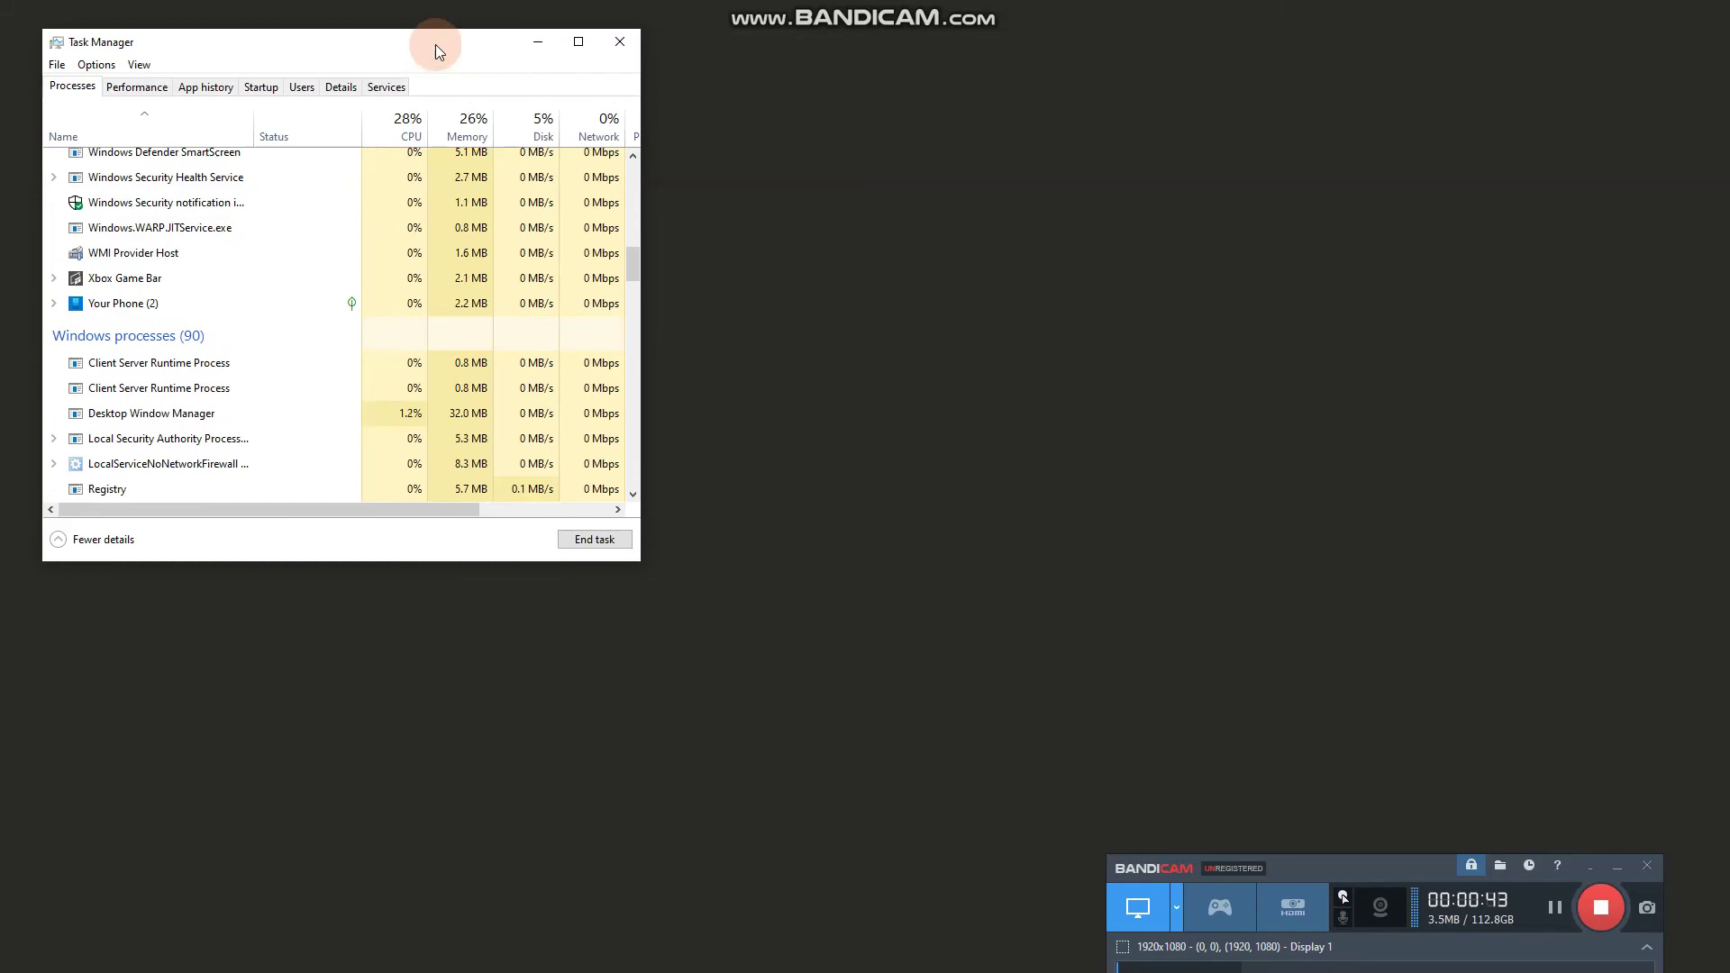
drag(435, 45, 552, 184)
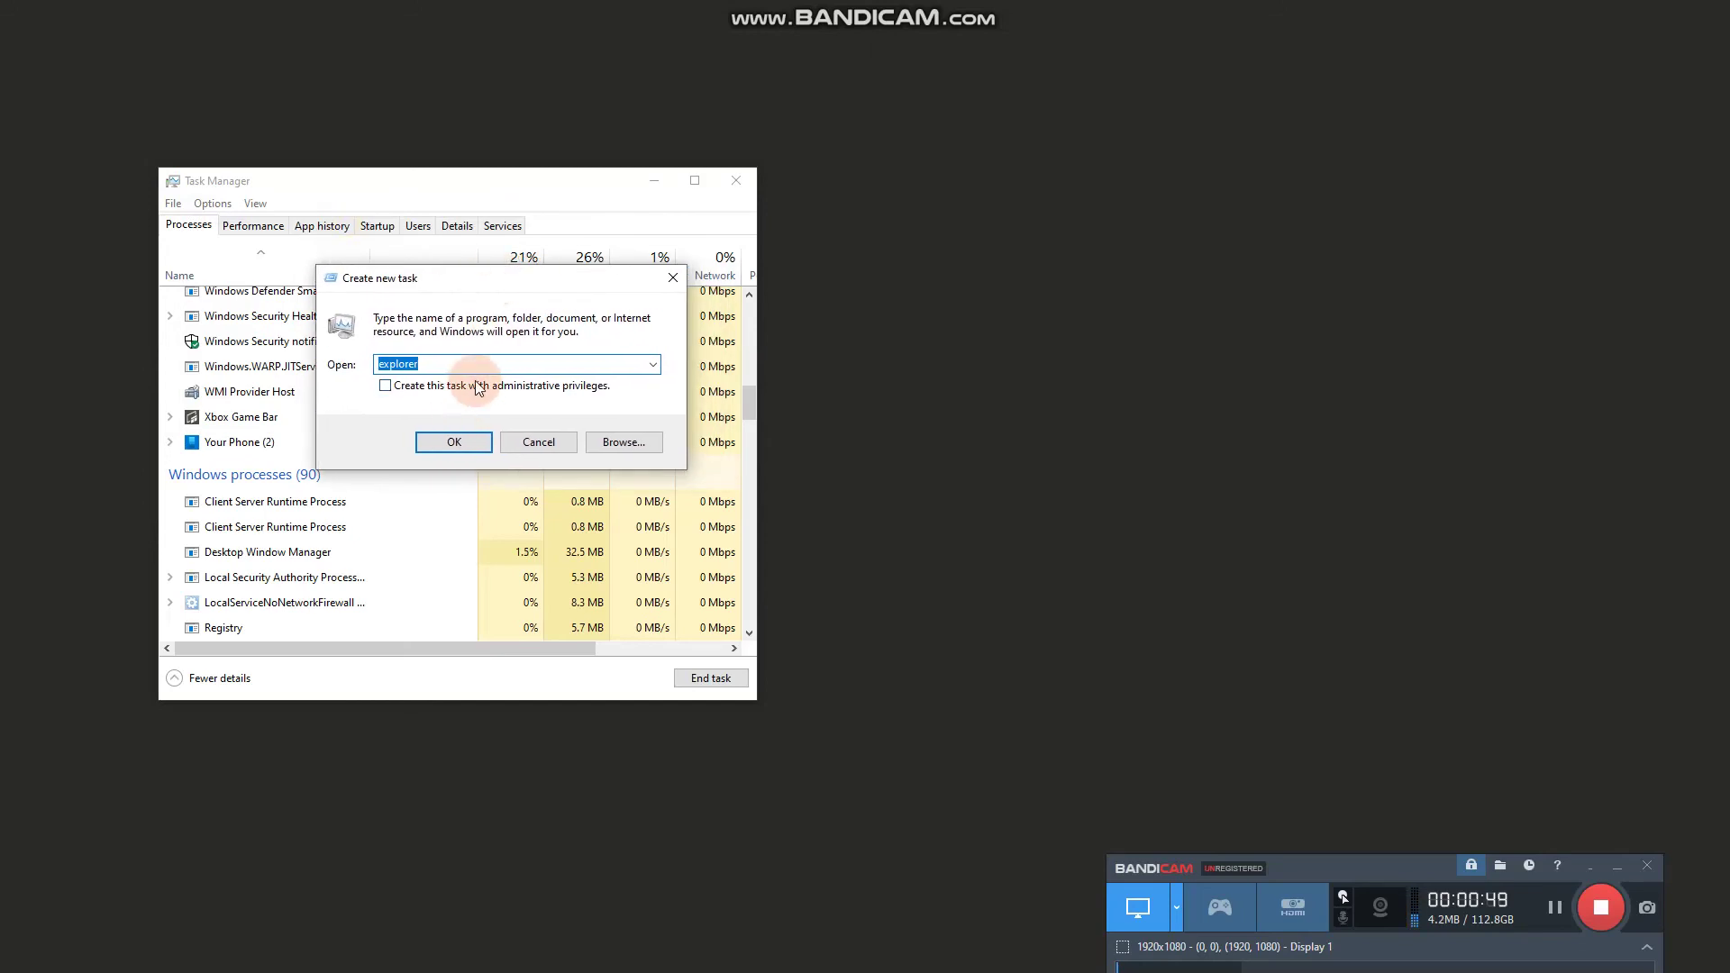
key(Return)
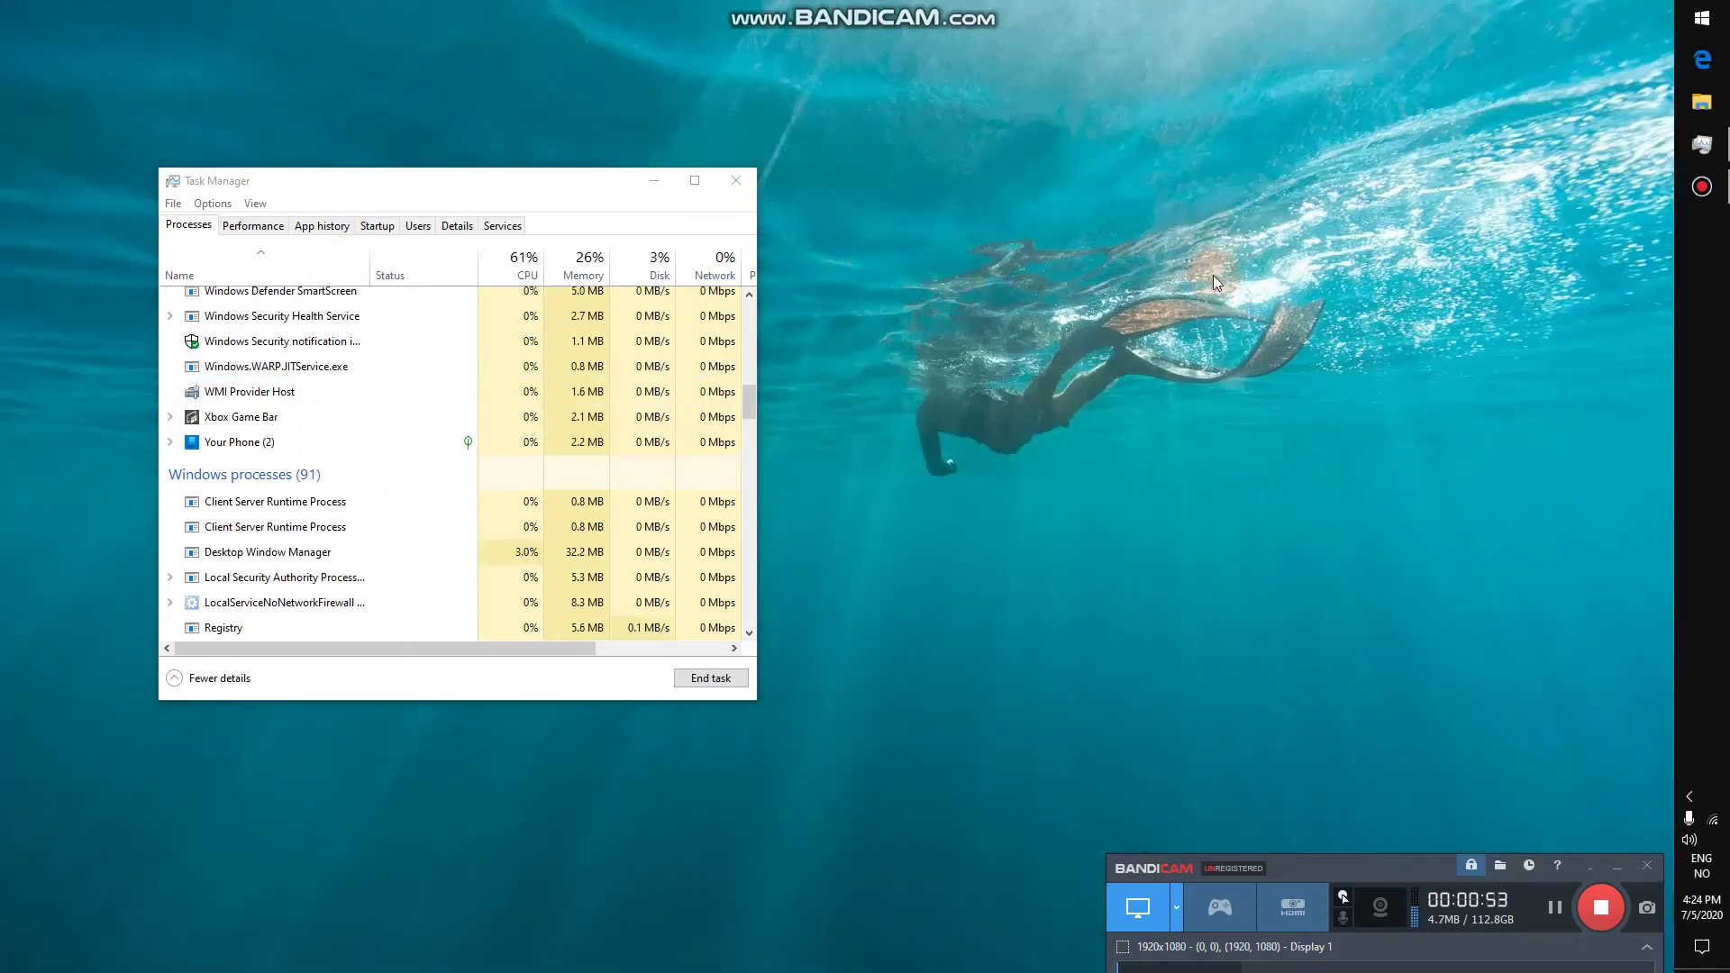
Step: Check the Start menu, then close Task Manager
click(1705, 20)
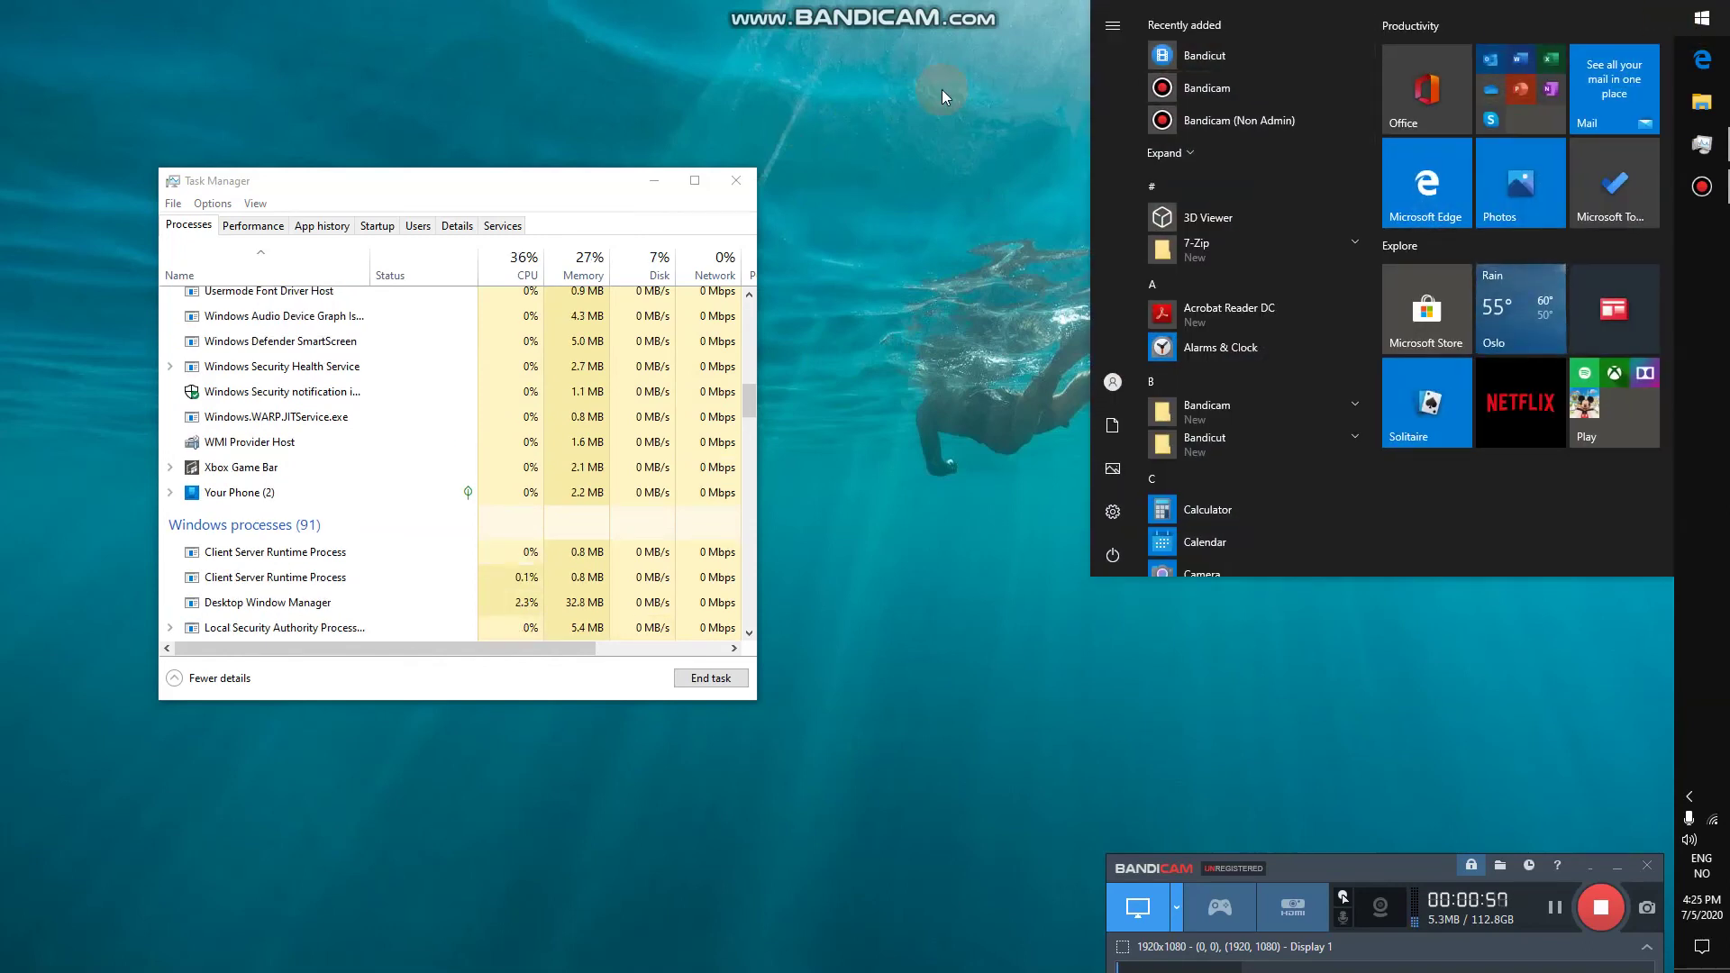
click(951, 149)
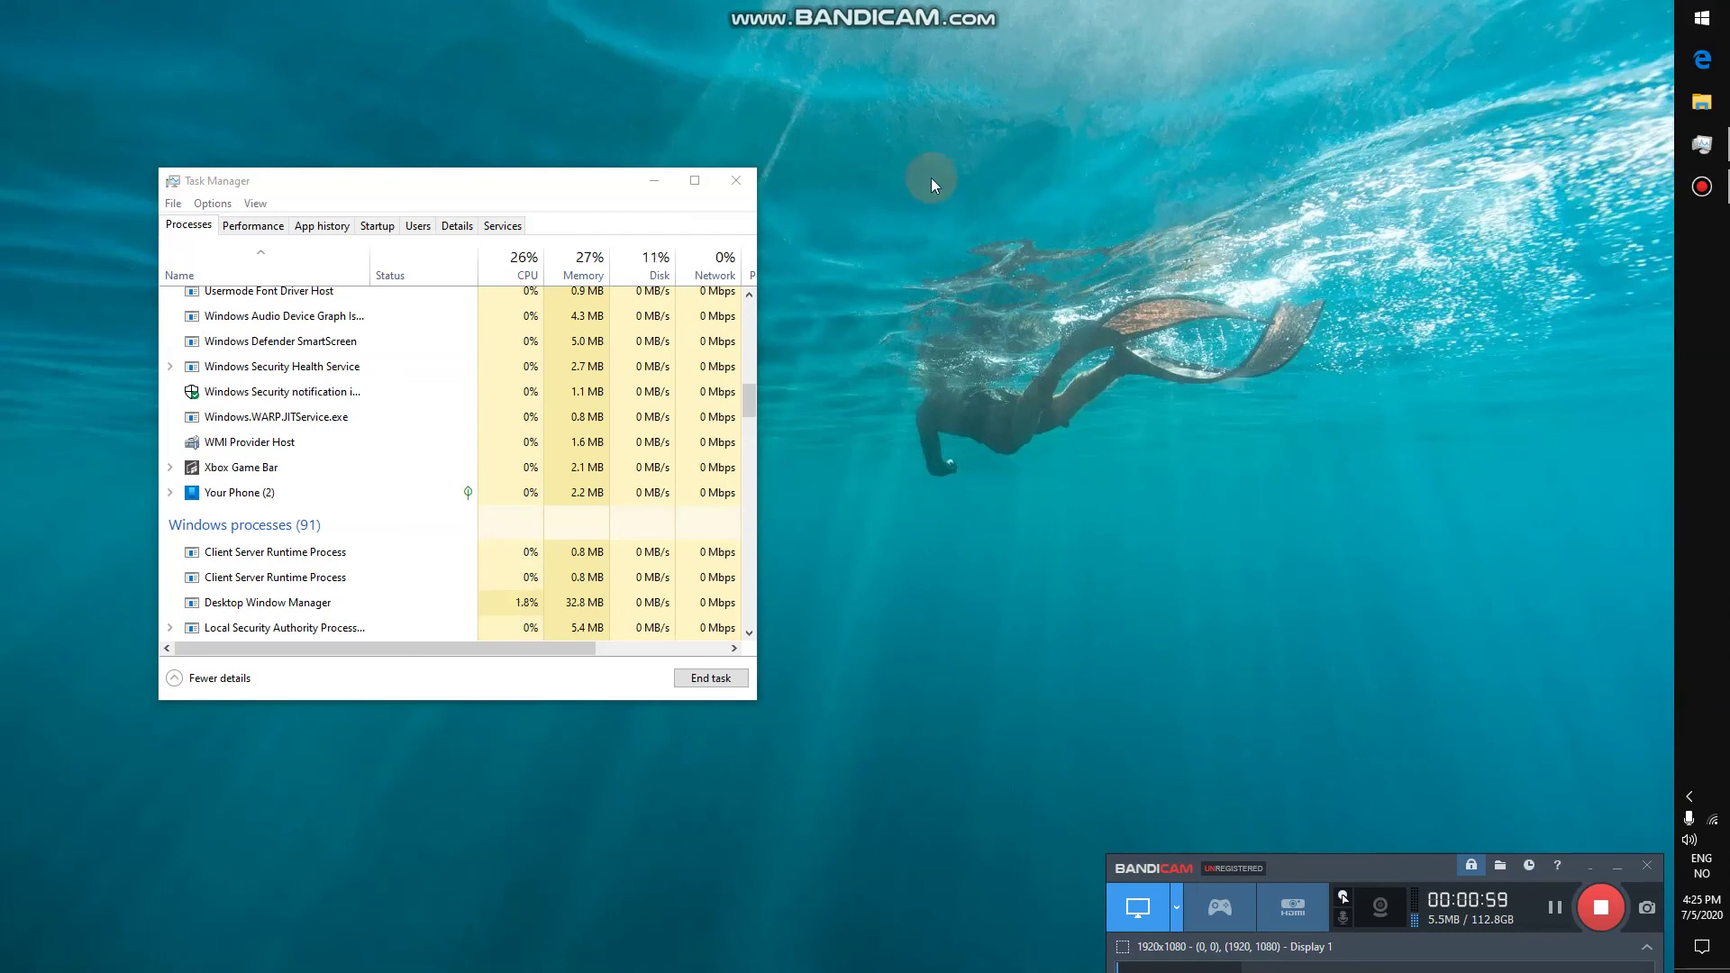
click(736, 181)
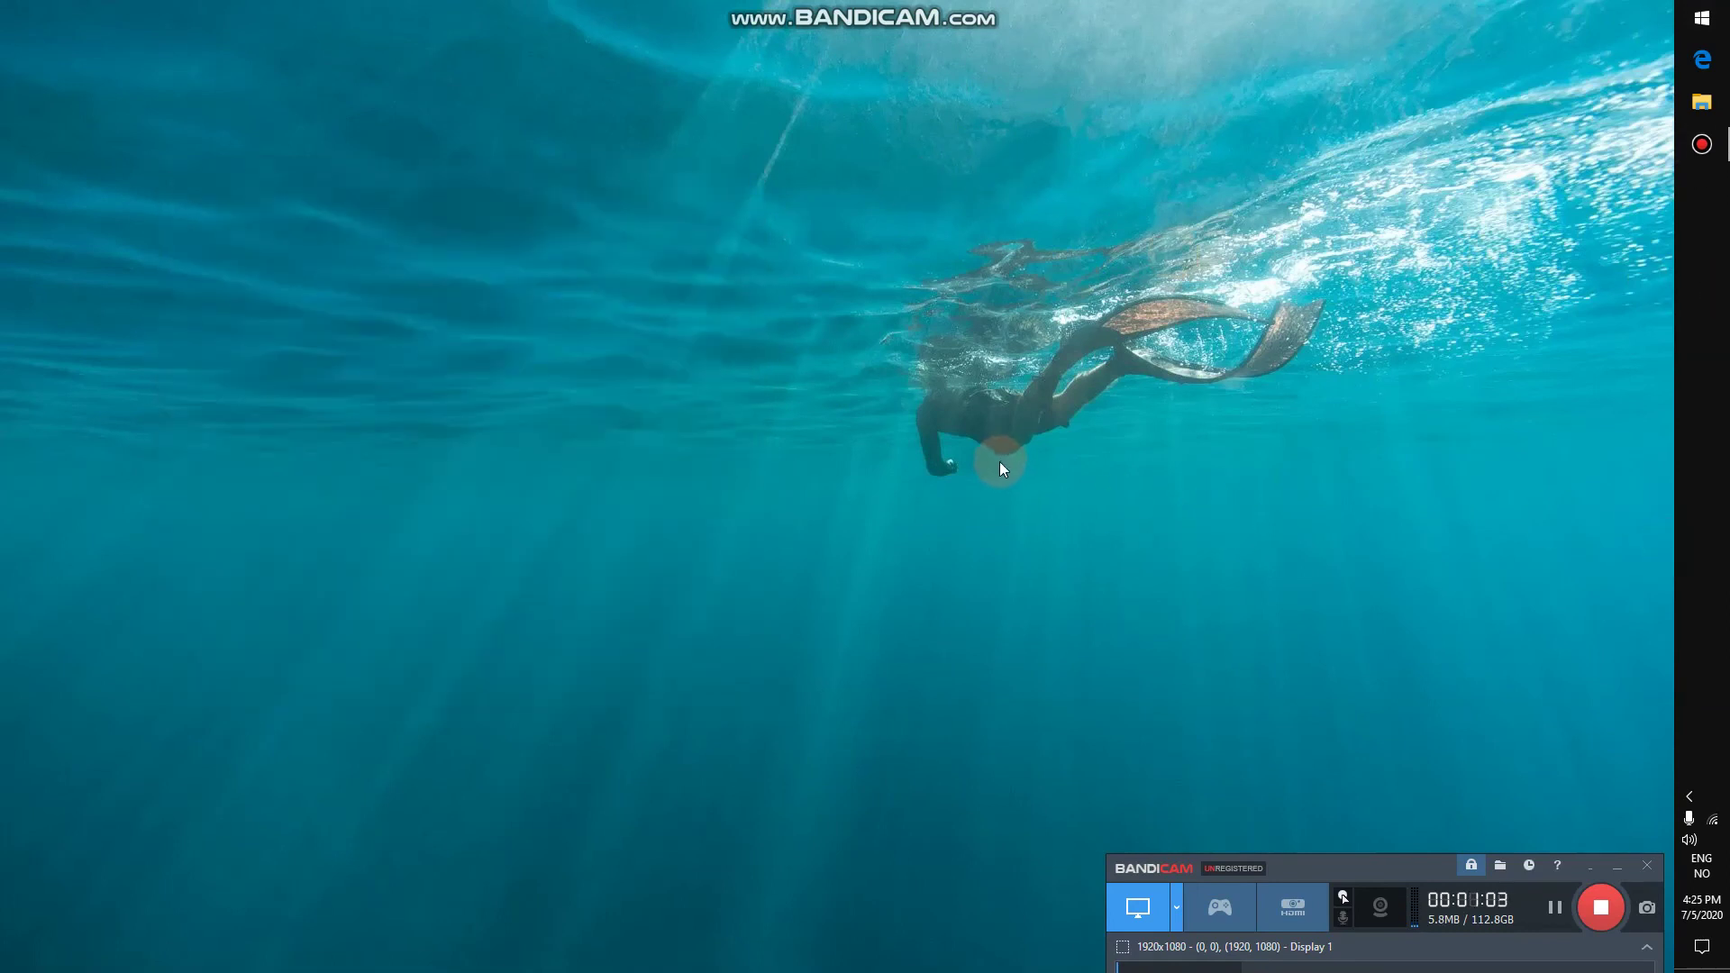
right_click(1700, 317)
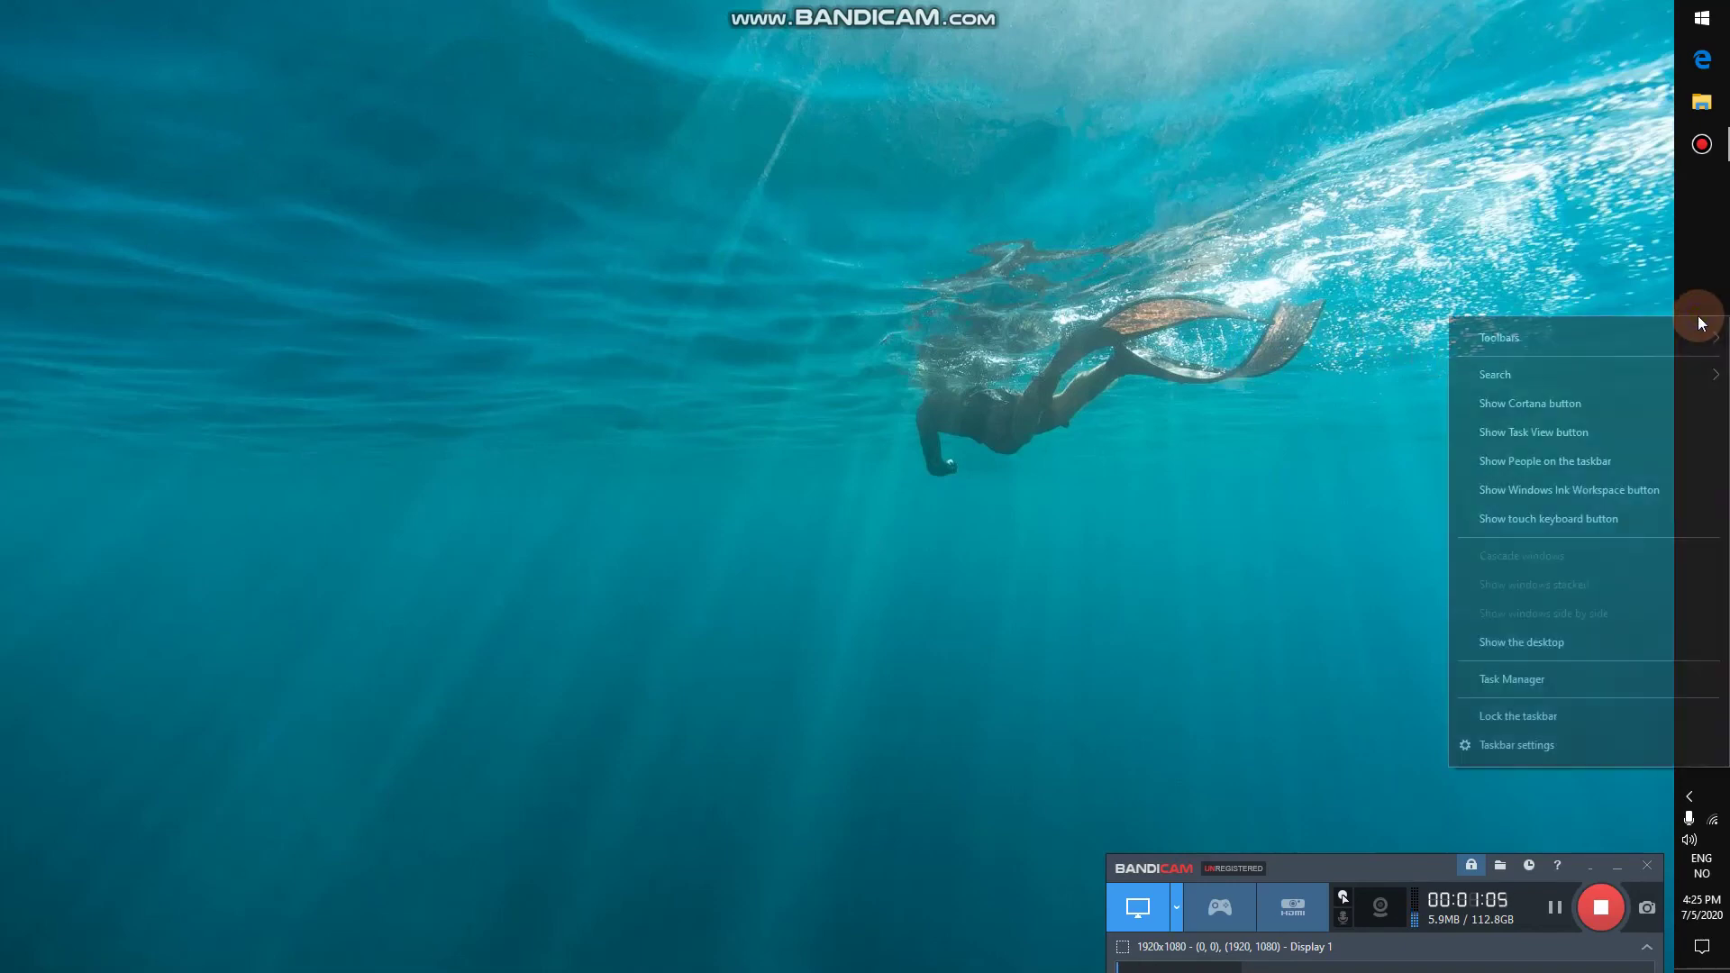
Step: From Taskbar settings, go to Personalization > Colors and switch Transparency effects On
click(1512, 751)
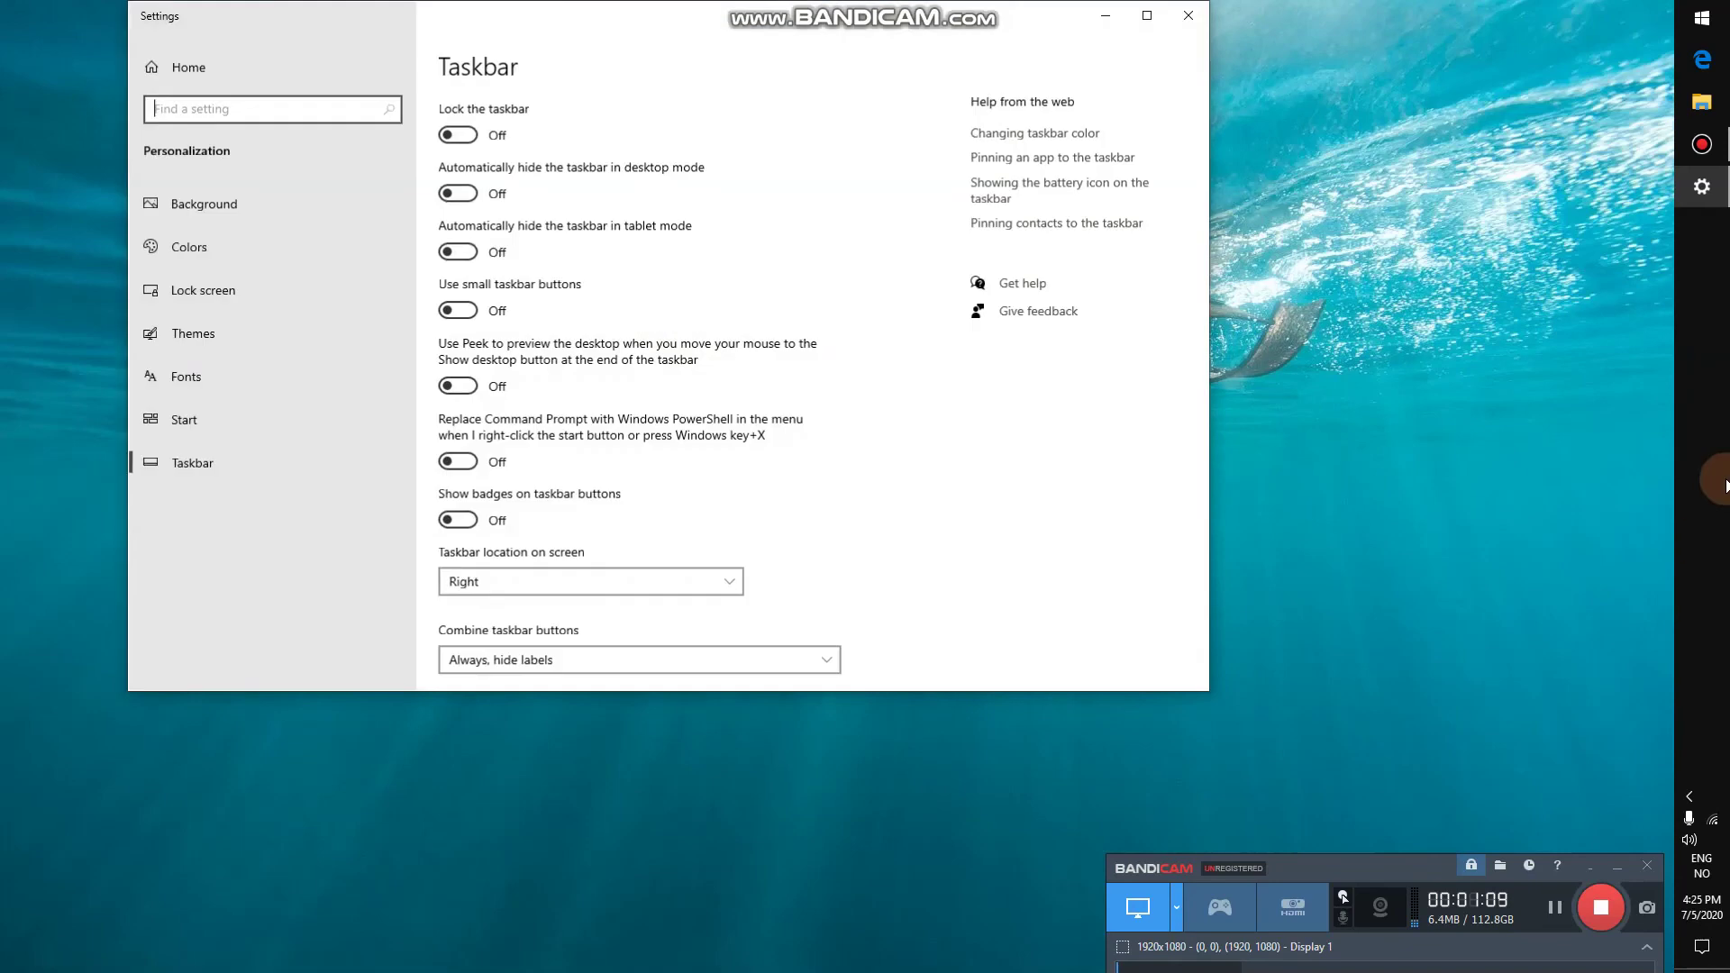
right_click(1700, 459)
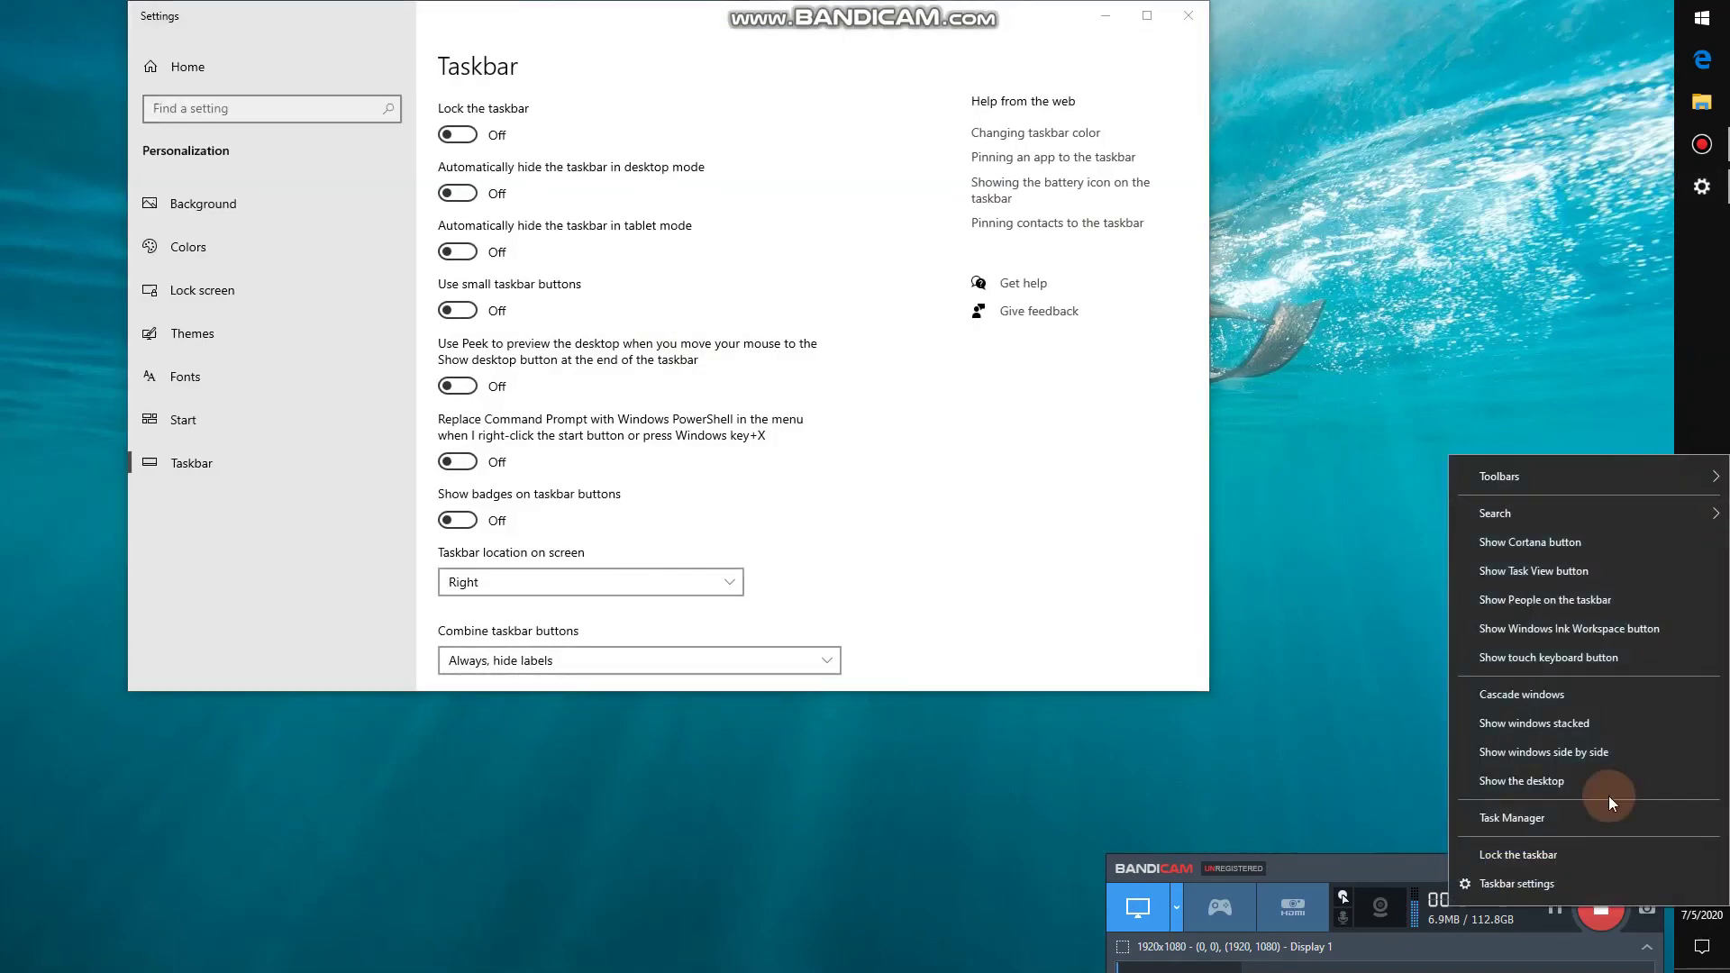
click(1513, 881)
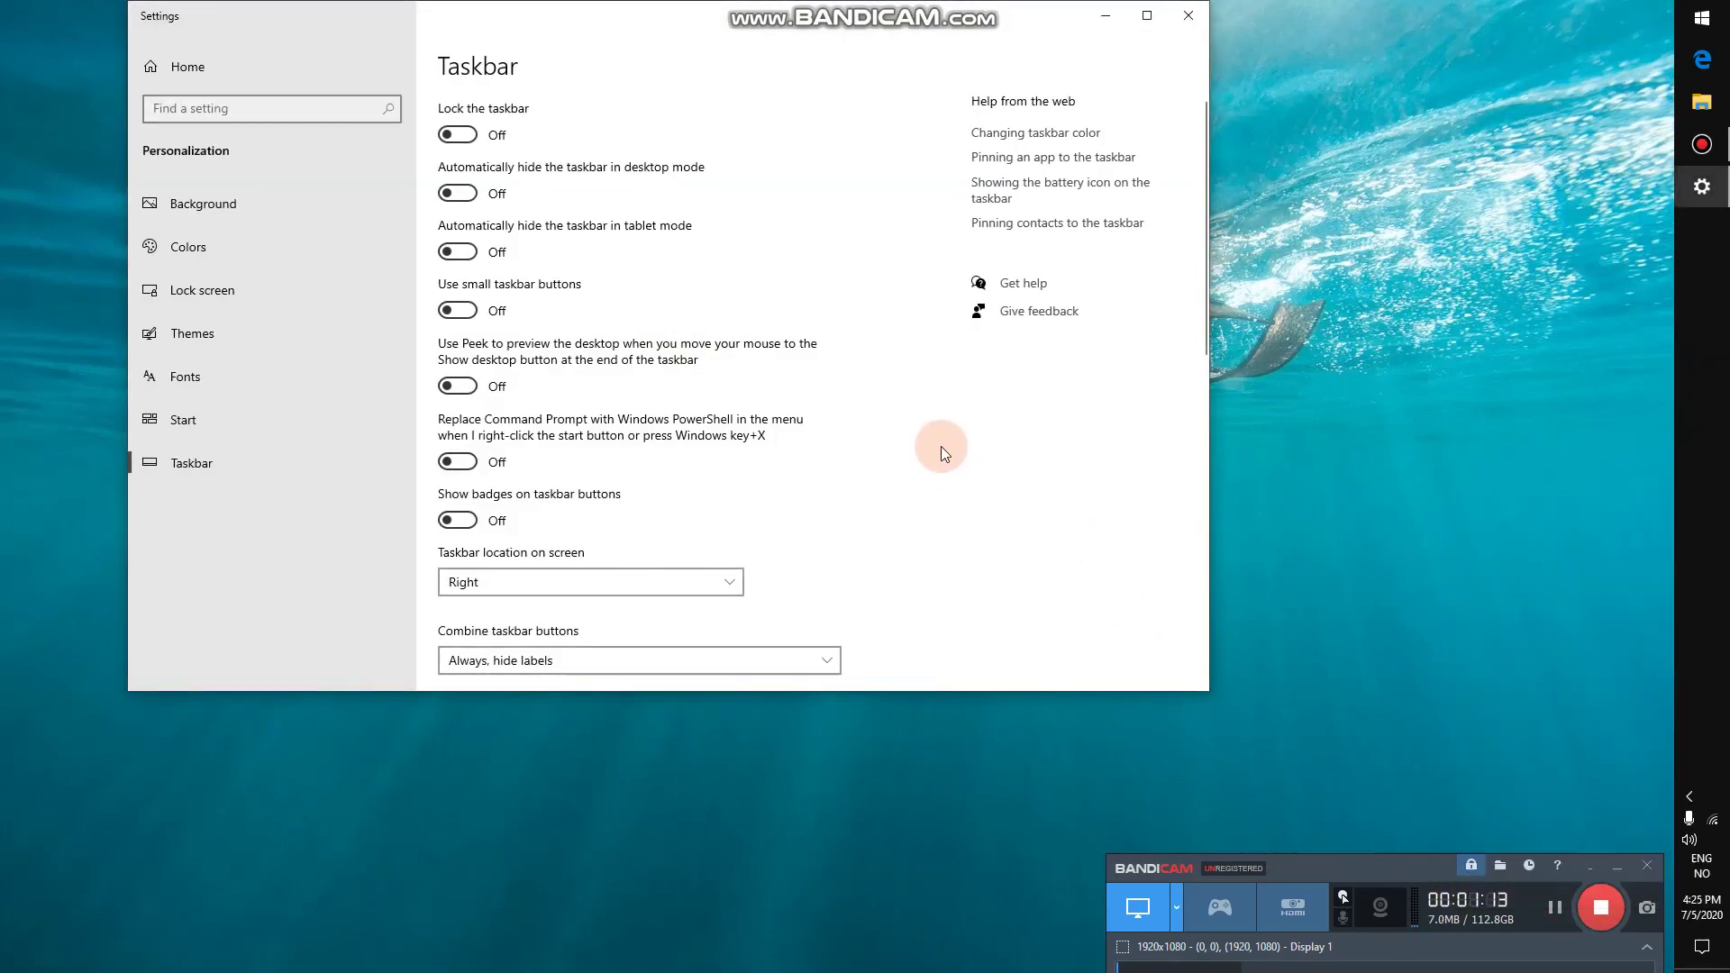
scroll(901, 433, down, 3)
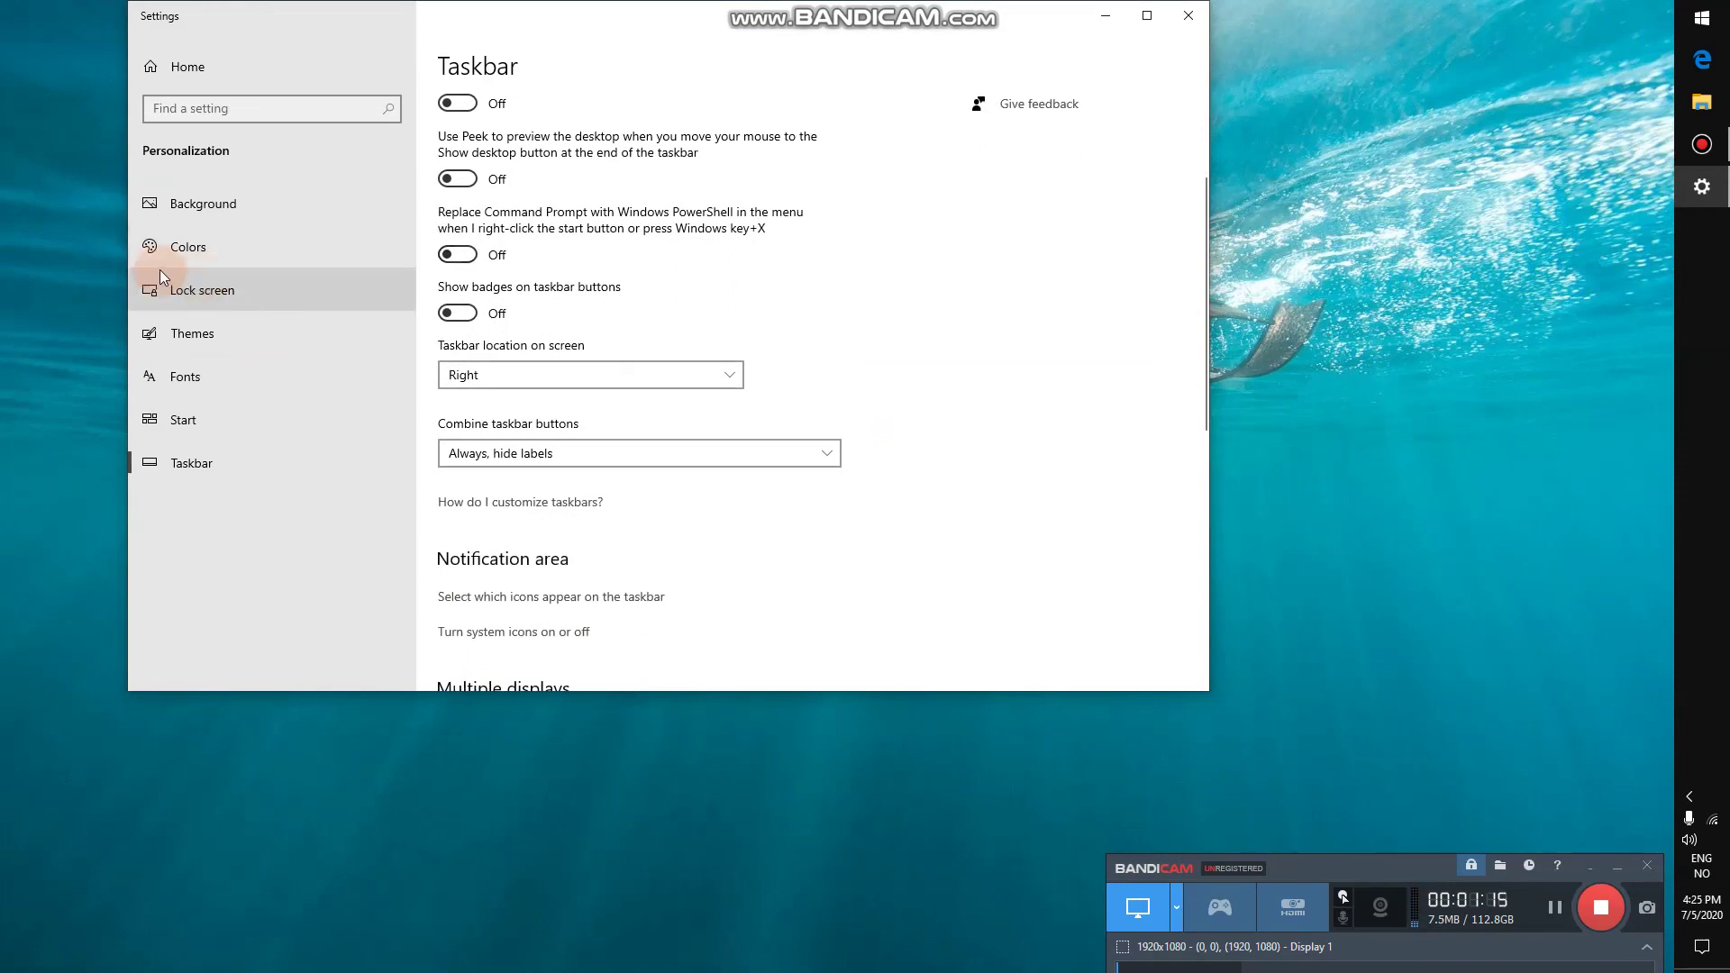
click(200, 248)
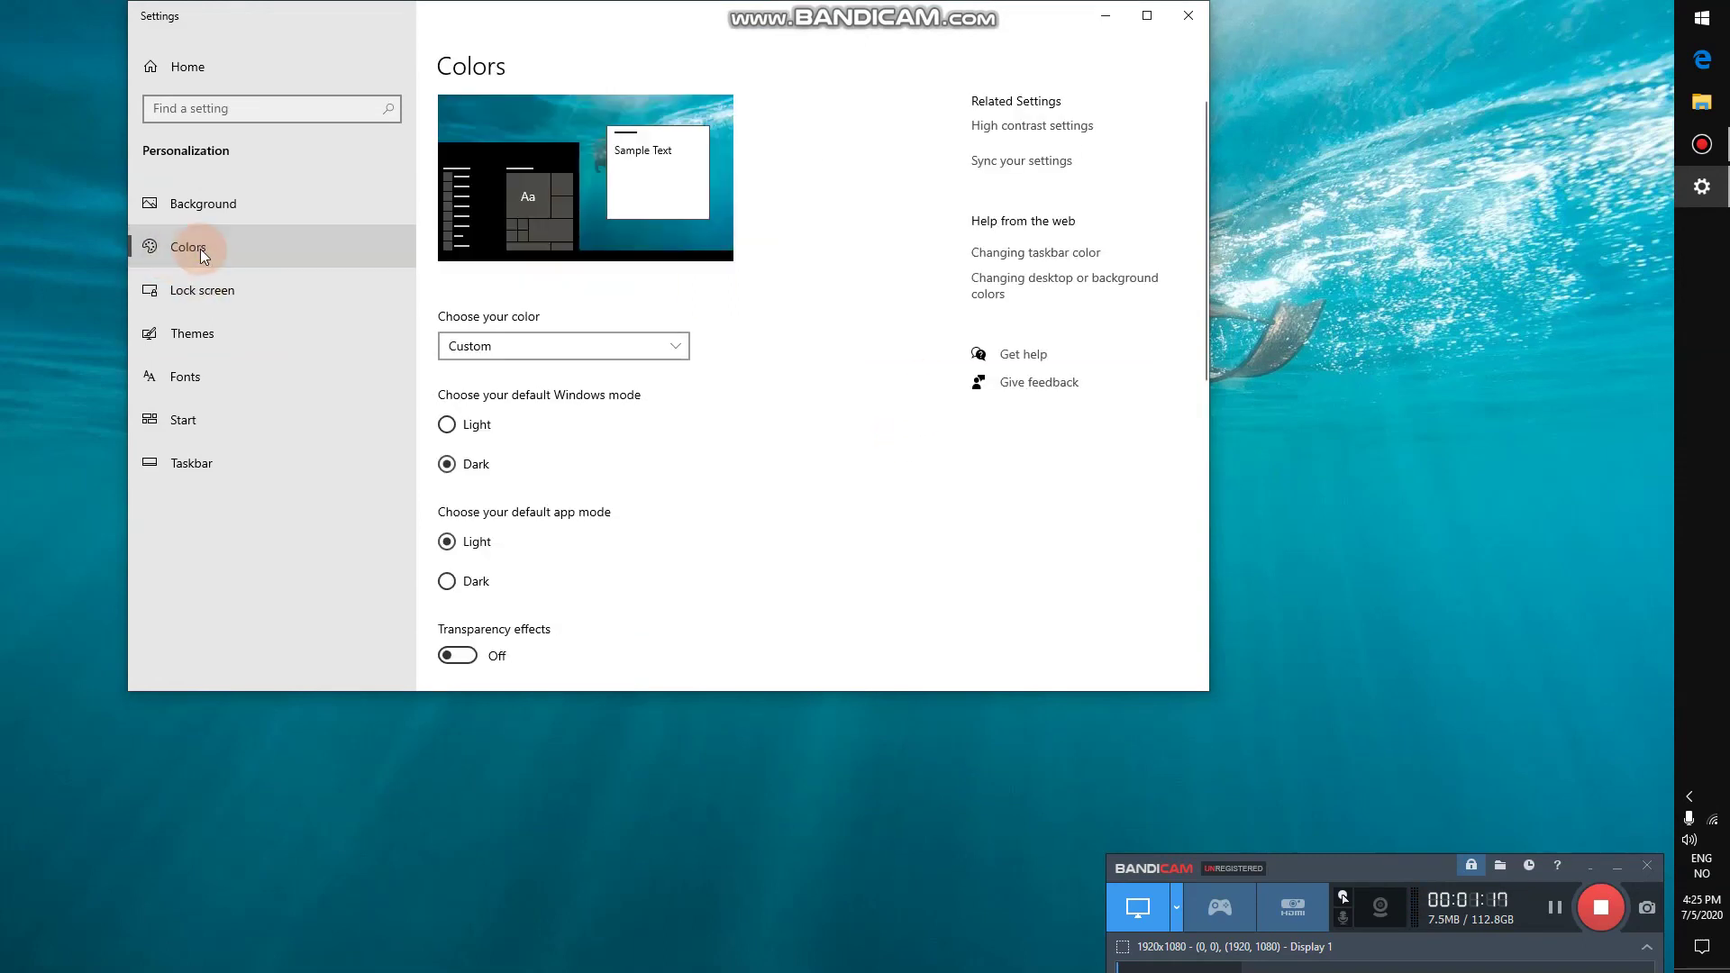
scroll(829, 354, down, 2)
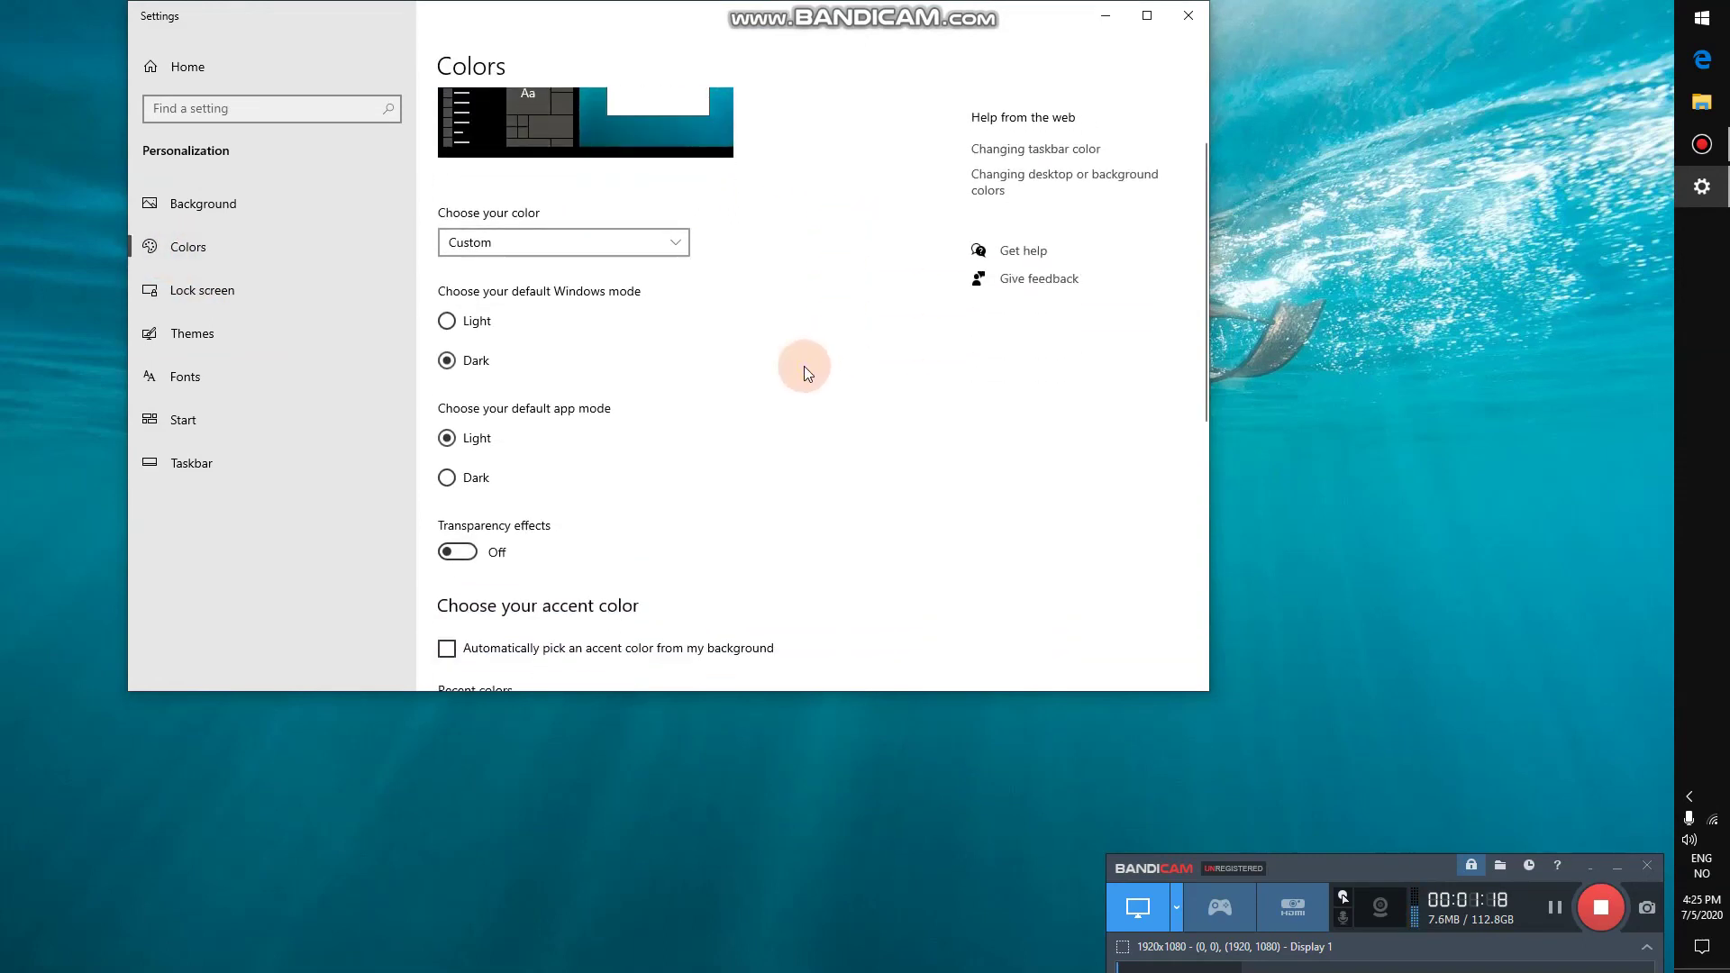
click(459, 553)
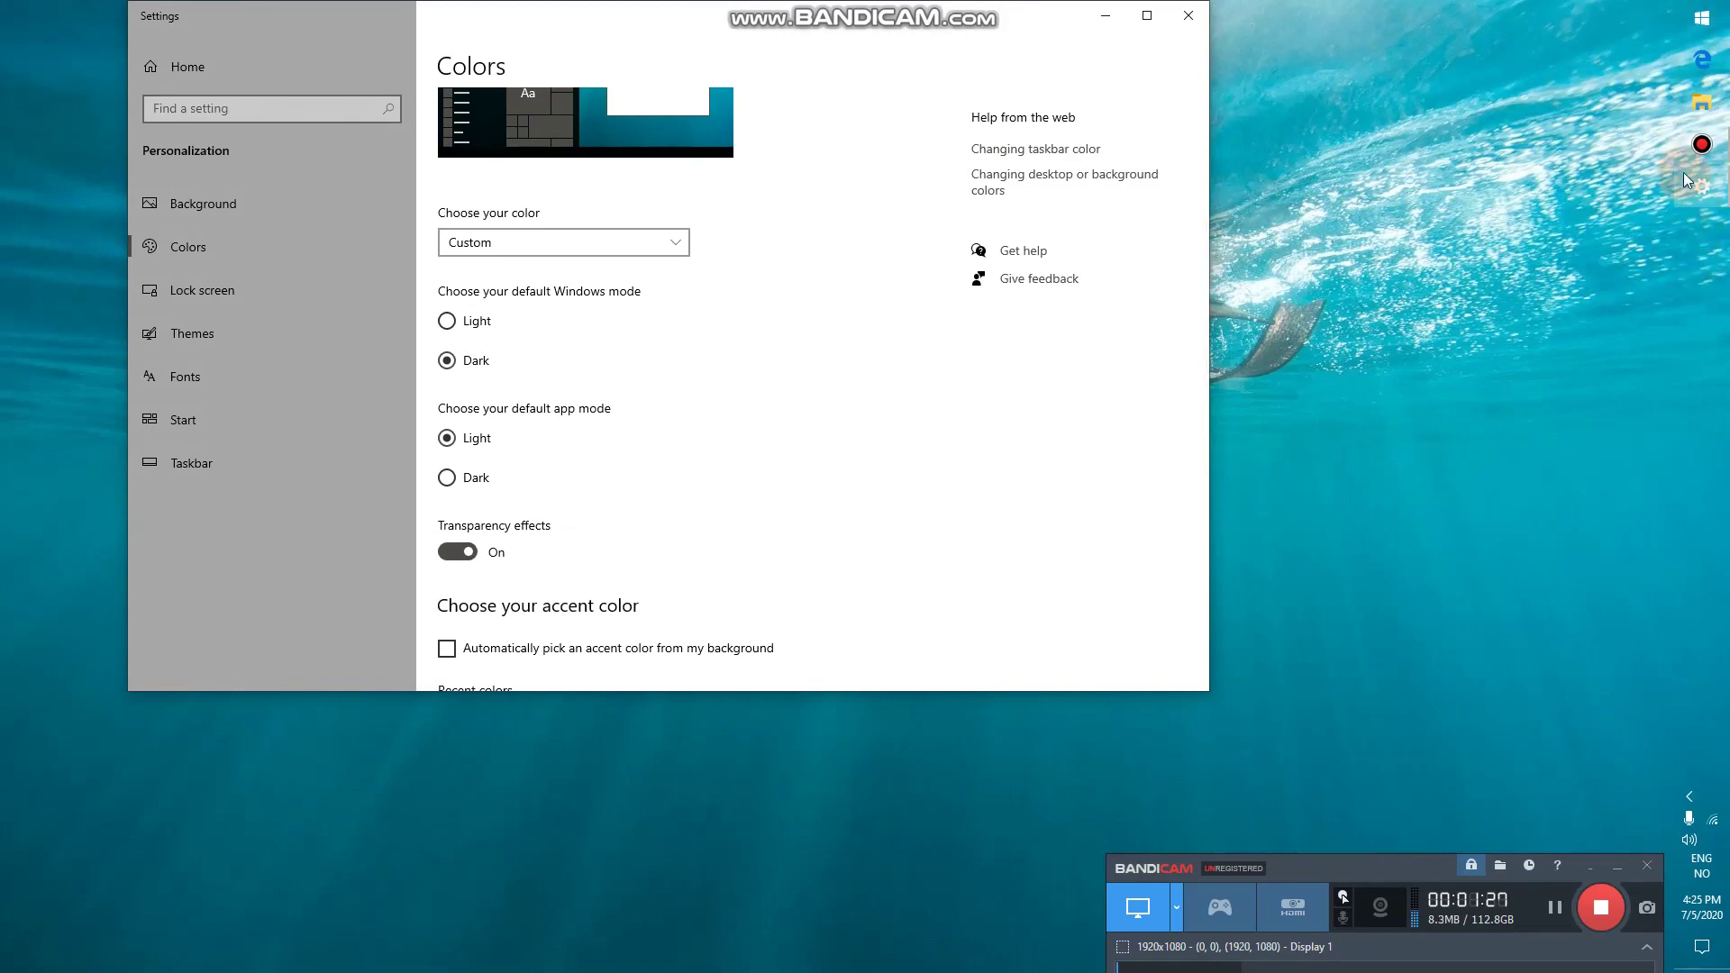
Step: Move the Settings window down and right, then switch Transparency effects Off on the Colors page
click(1694, 12)
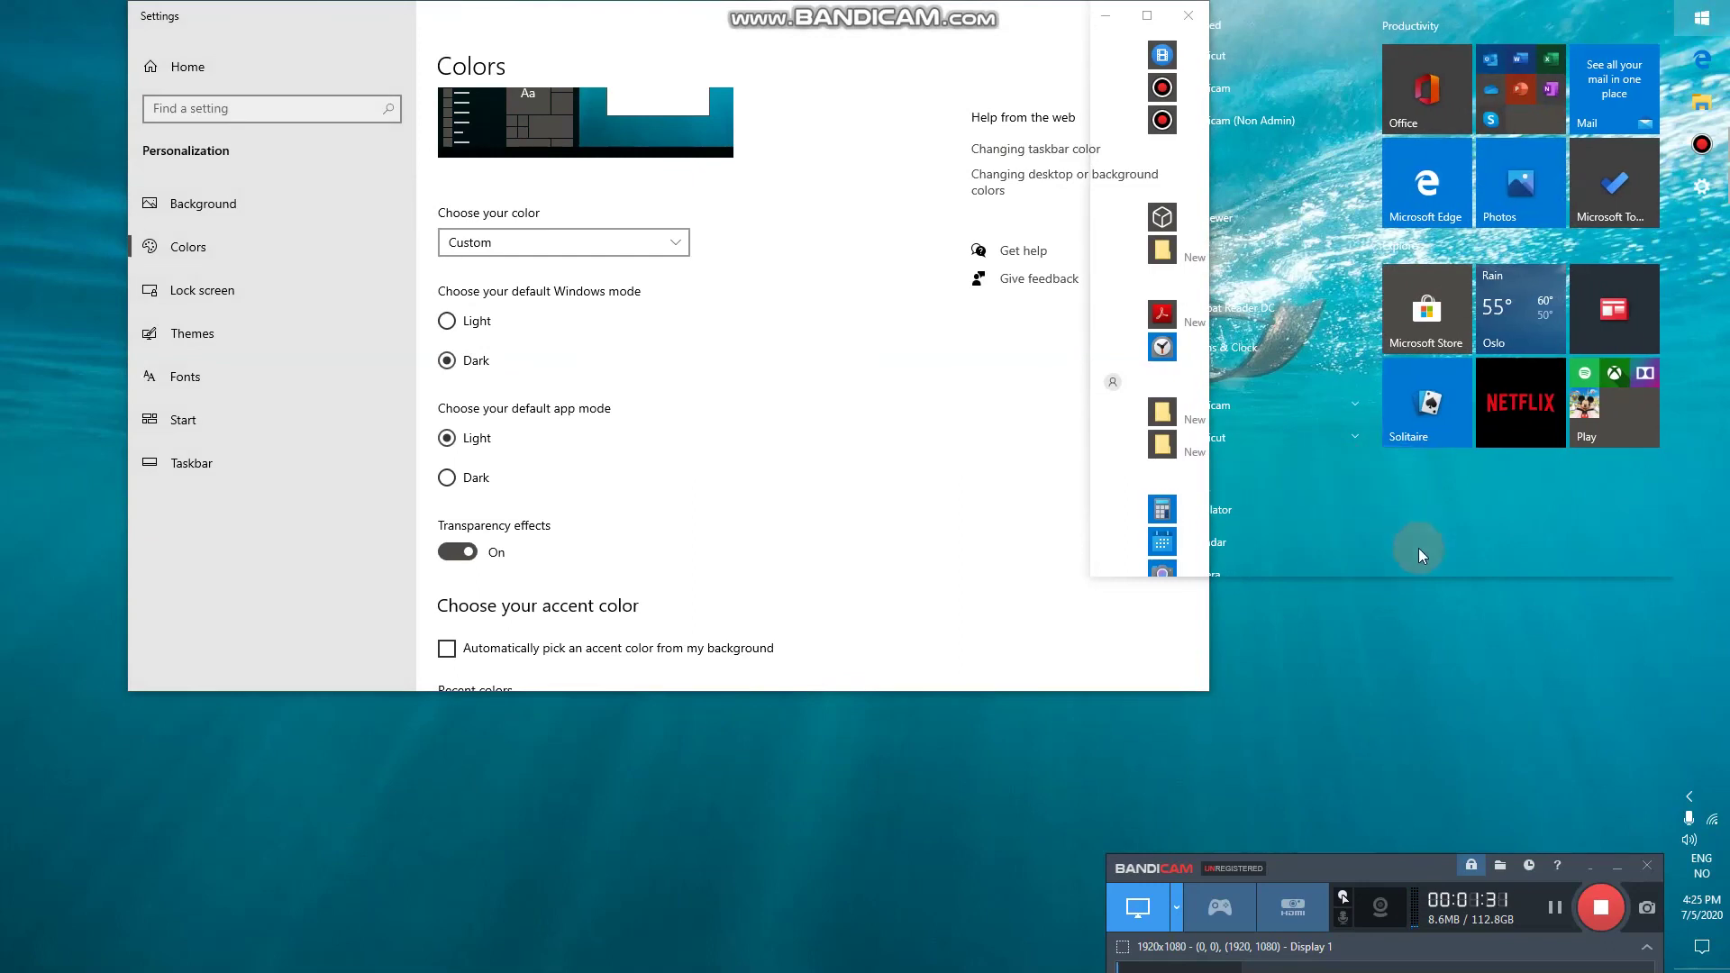
click(826, 406)
drag(733, 16, 778, 137)
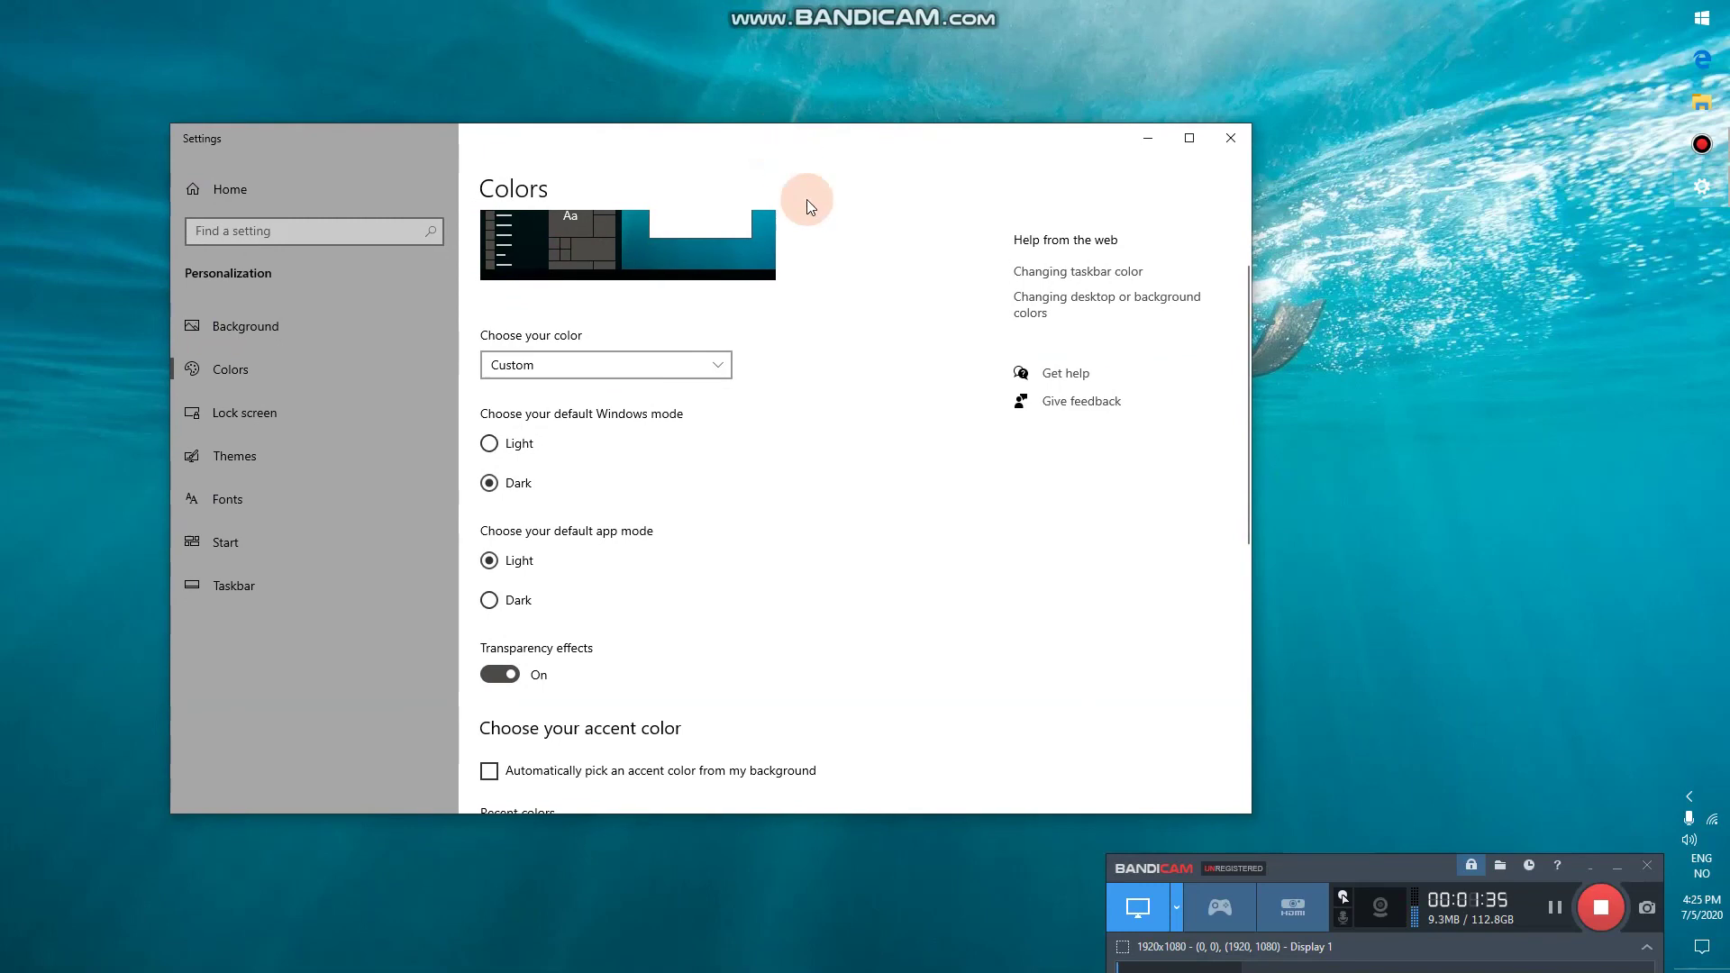
scroll(856, 432, down, 8)
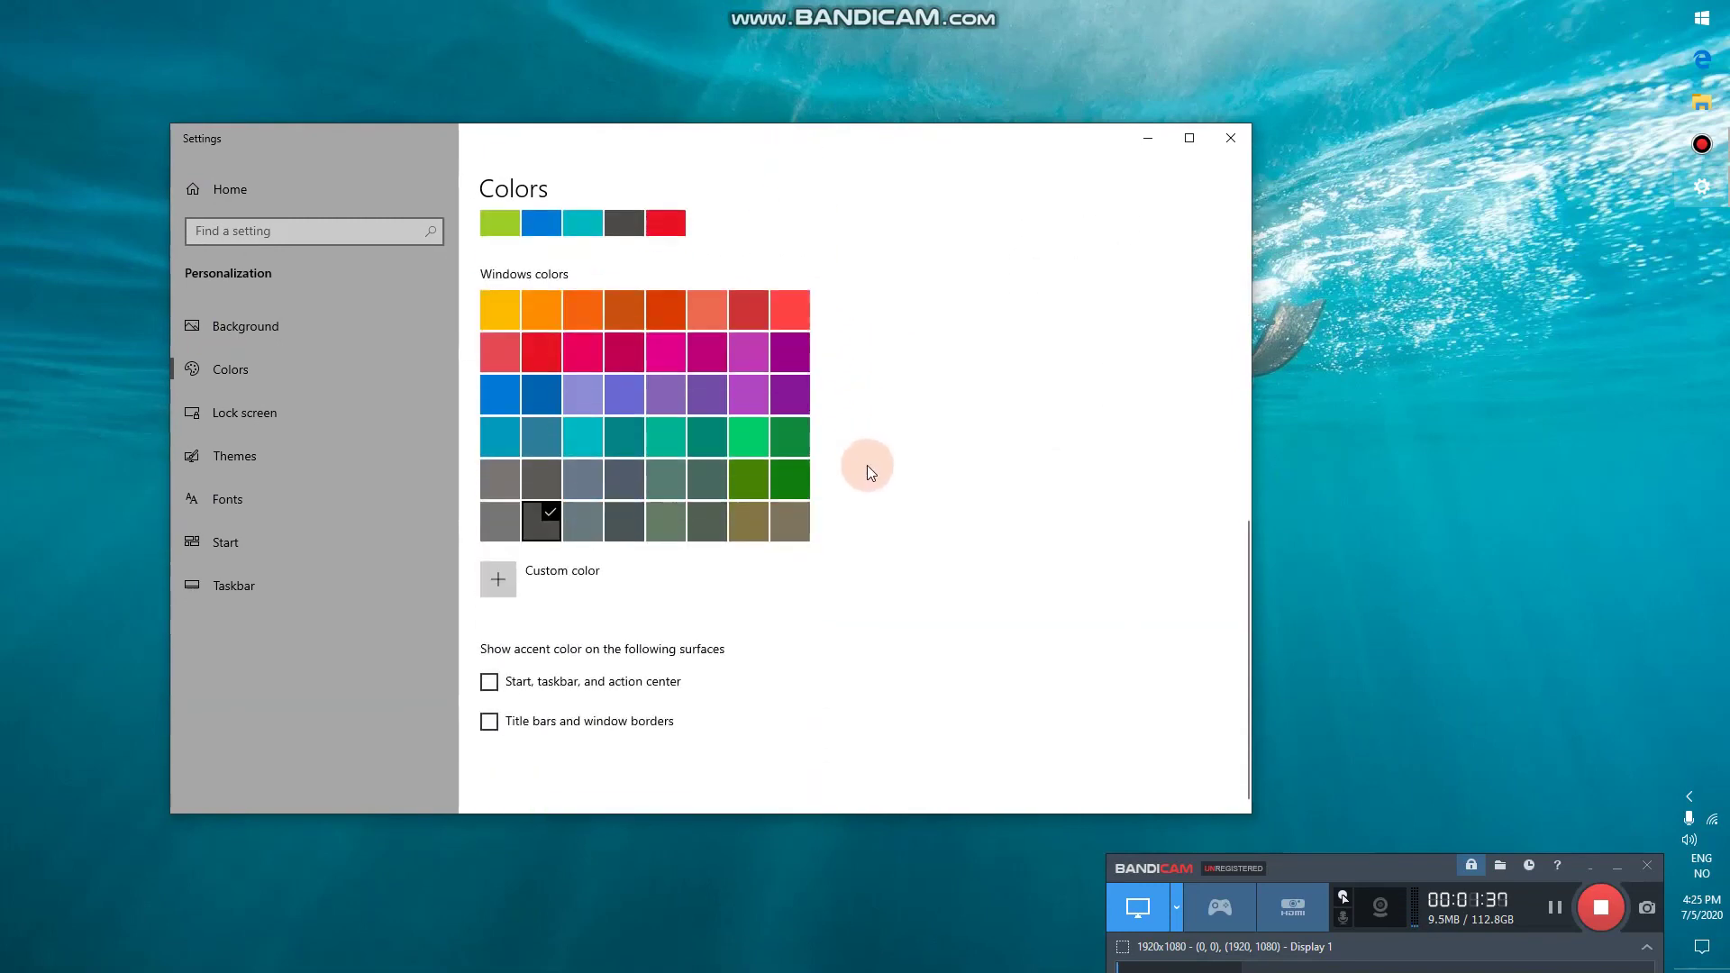
scroll(866, 465, up, 8)
scroll(856, 478, down, 5)
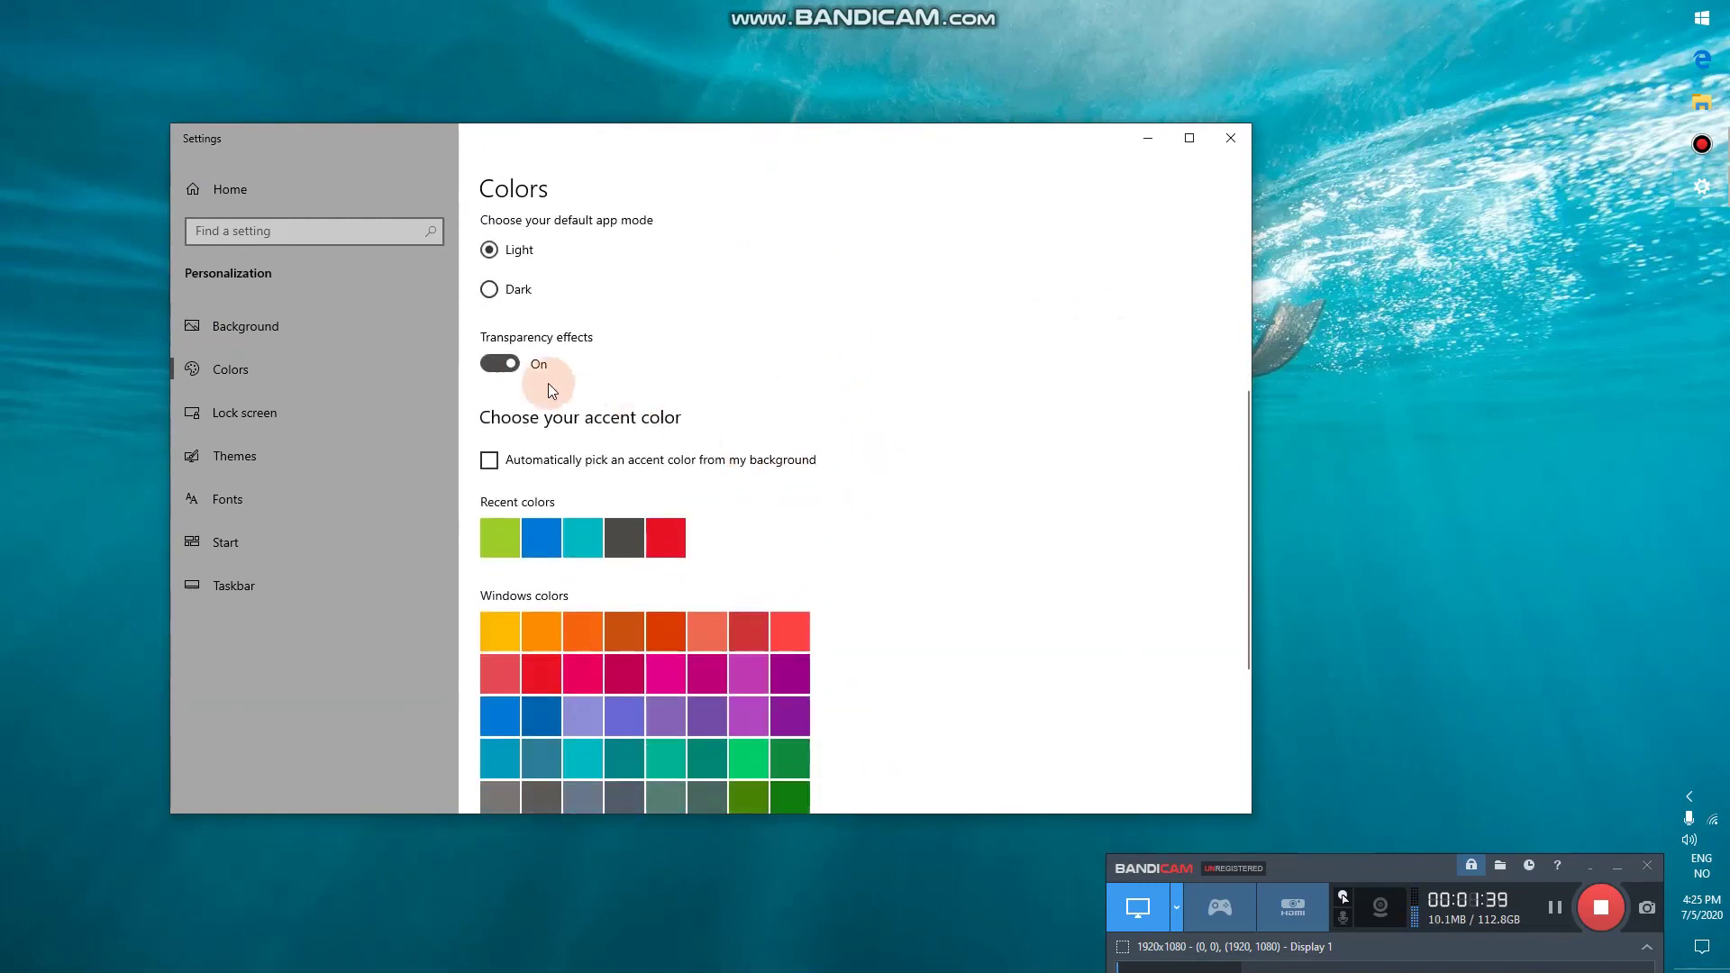
click(498, 364)
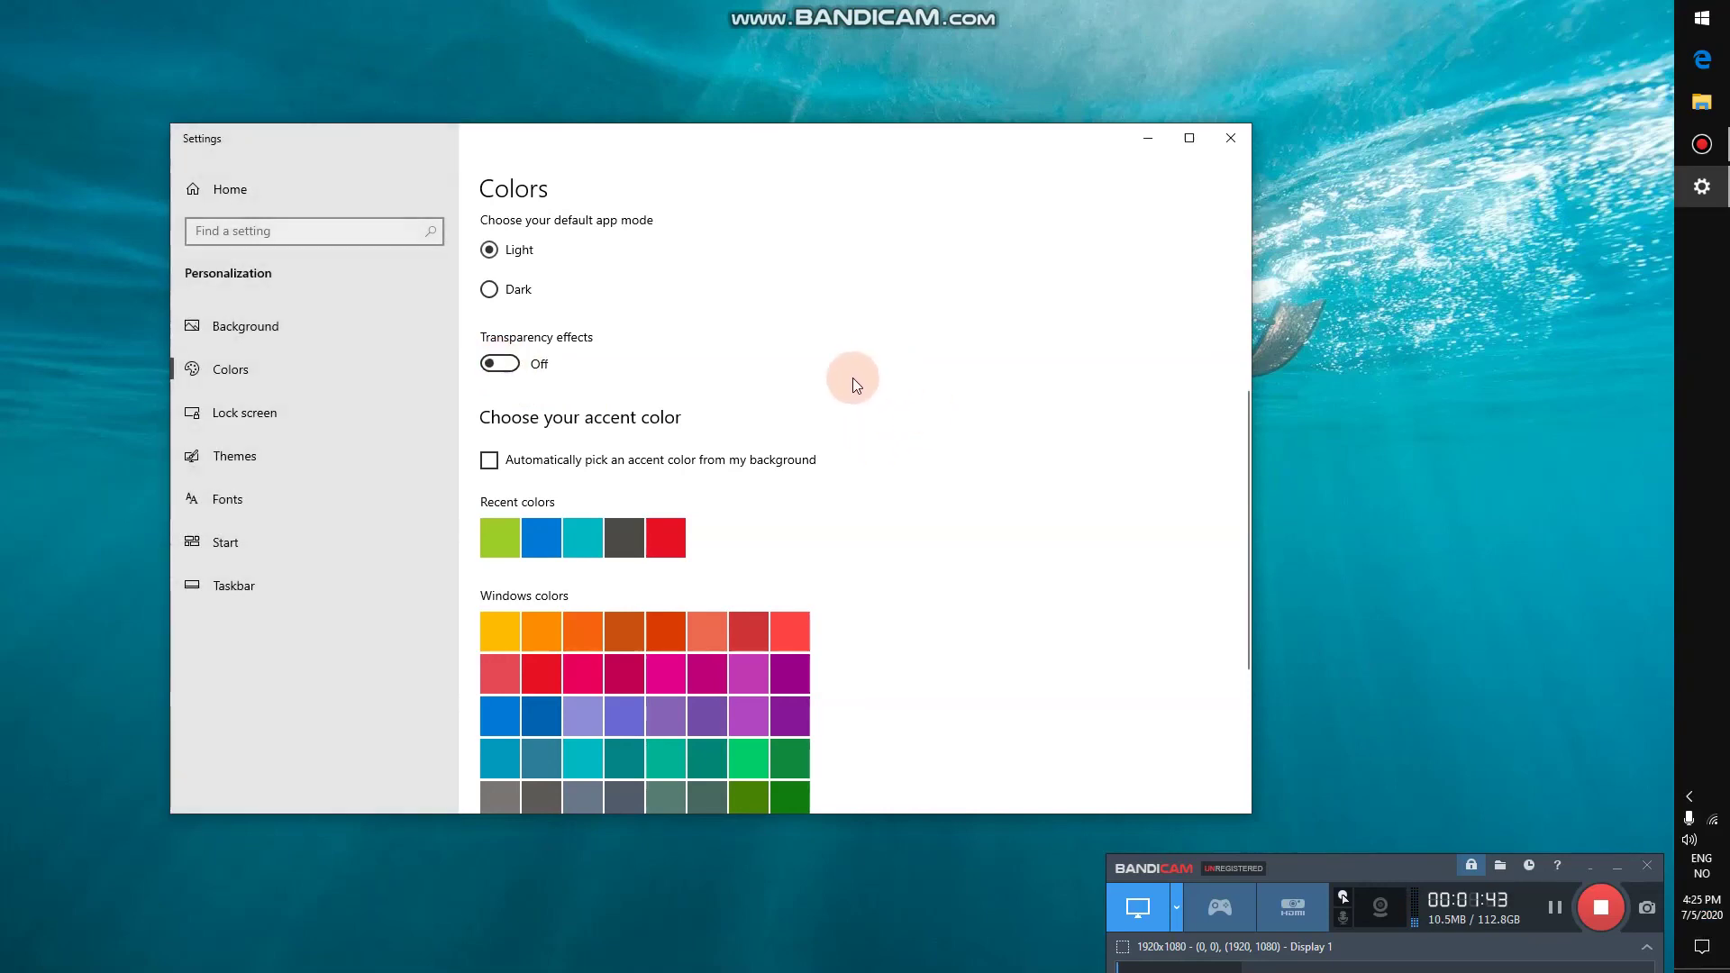
scroll(865, 382, down, 1)
scroll(901, 392, down, 2)
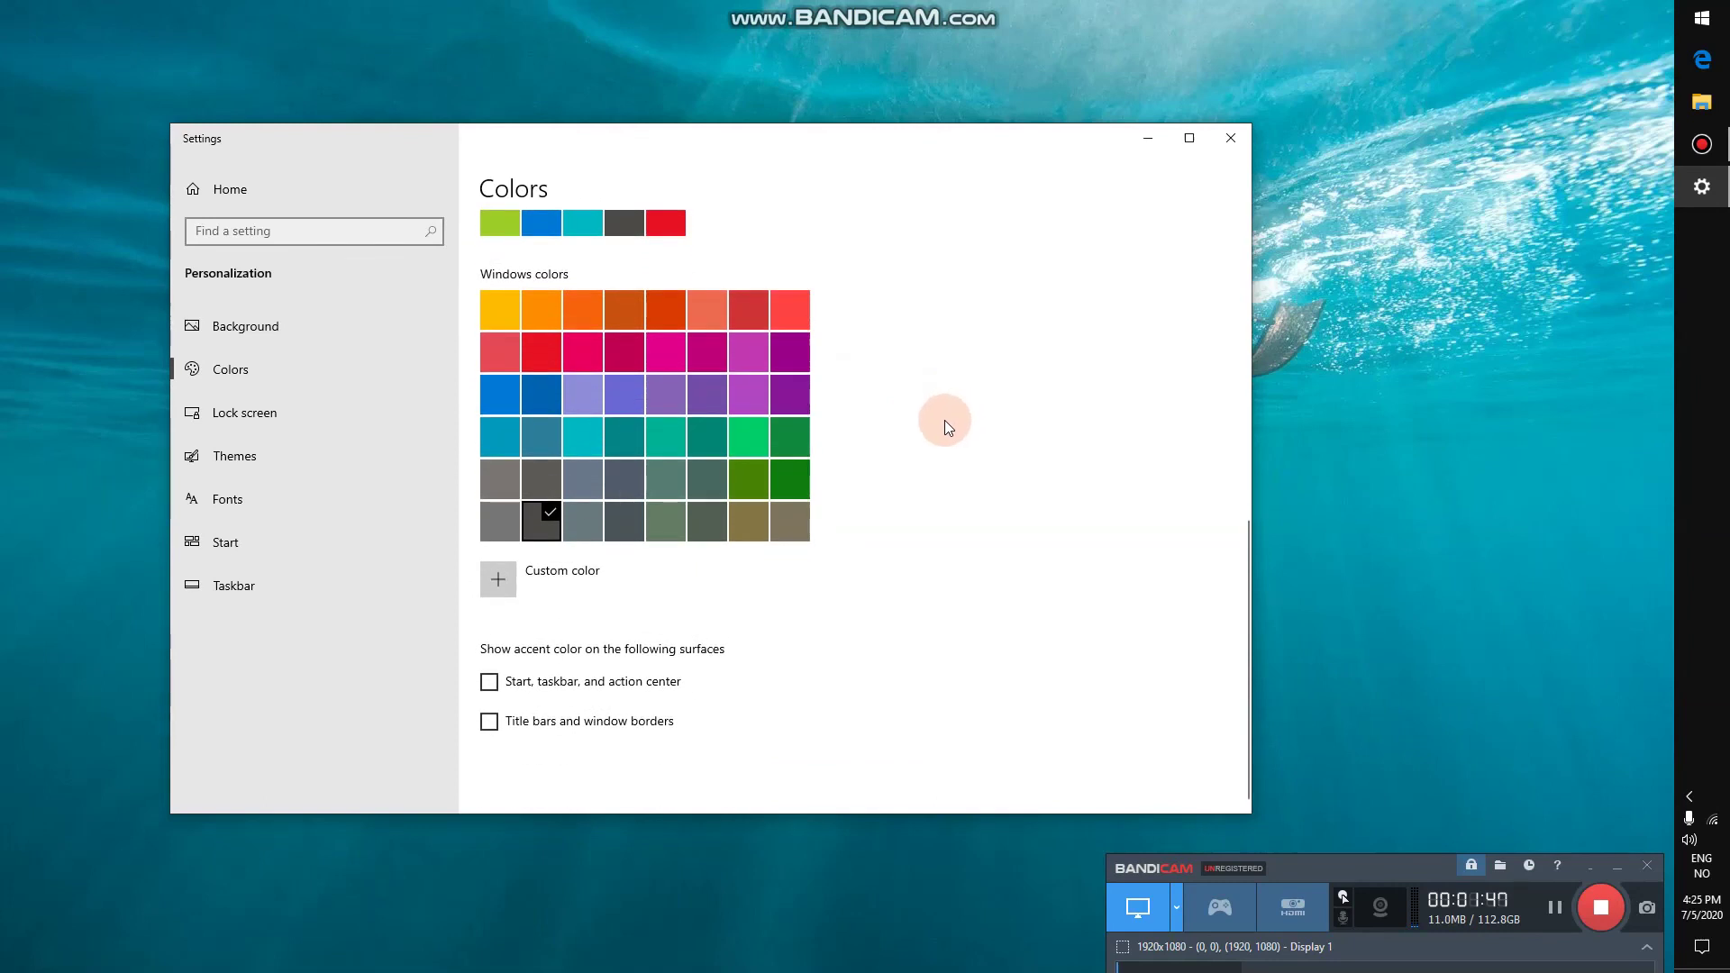
scroll(886, 419, up, 3)
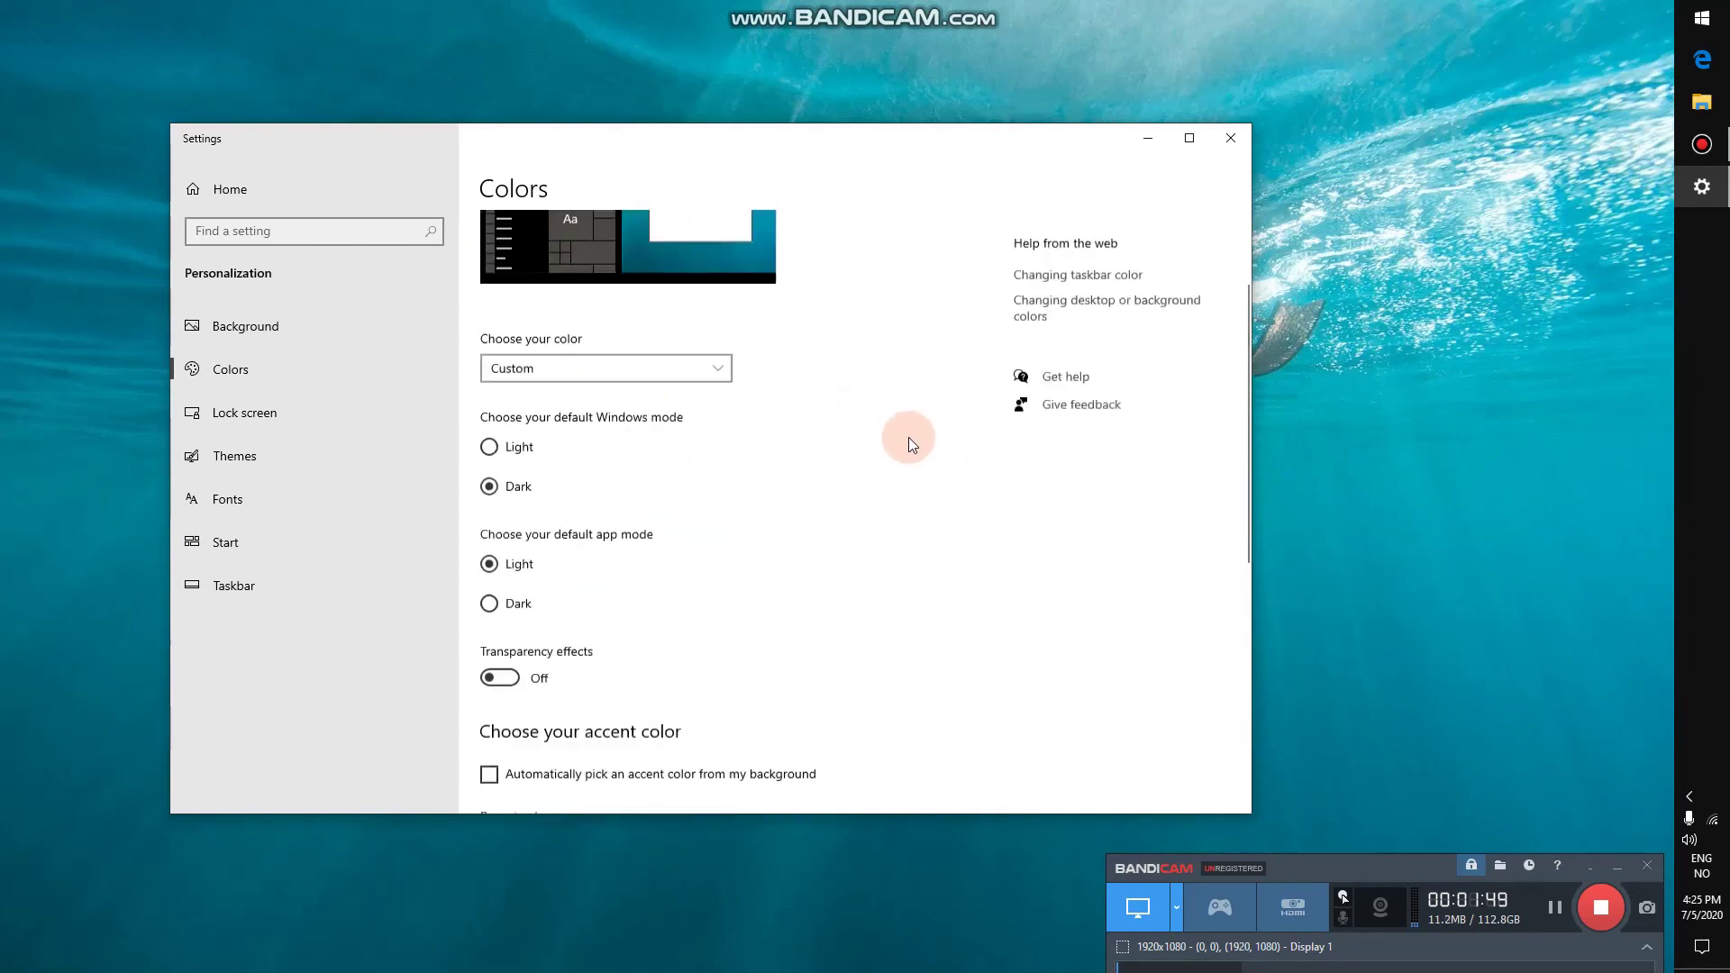
Step: Review the Colors page with Transparency effects Off, then close the Settings window
scroll(909, 439, up, 1)
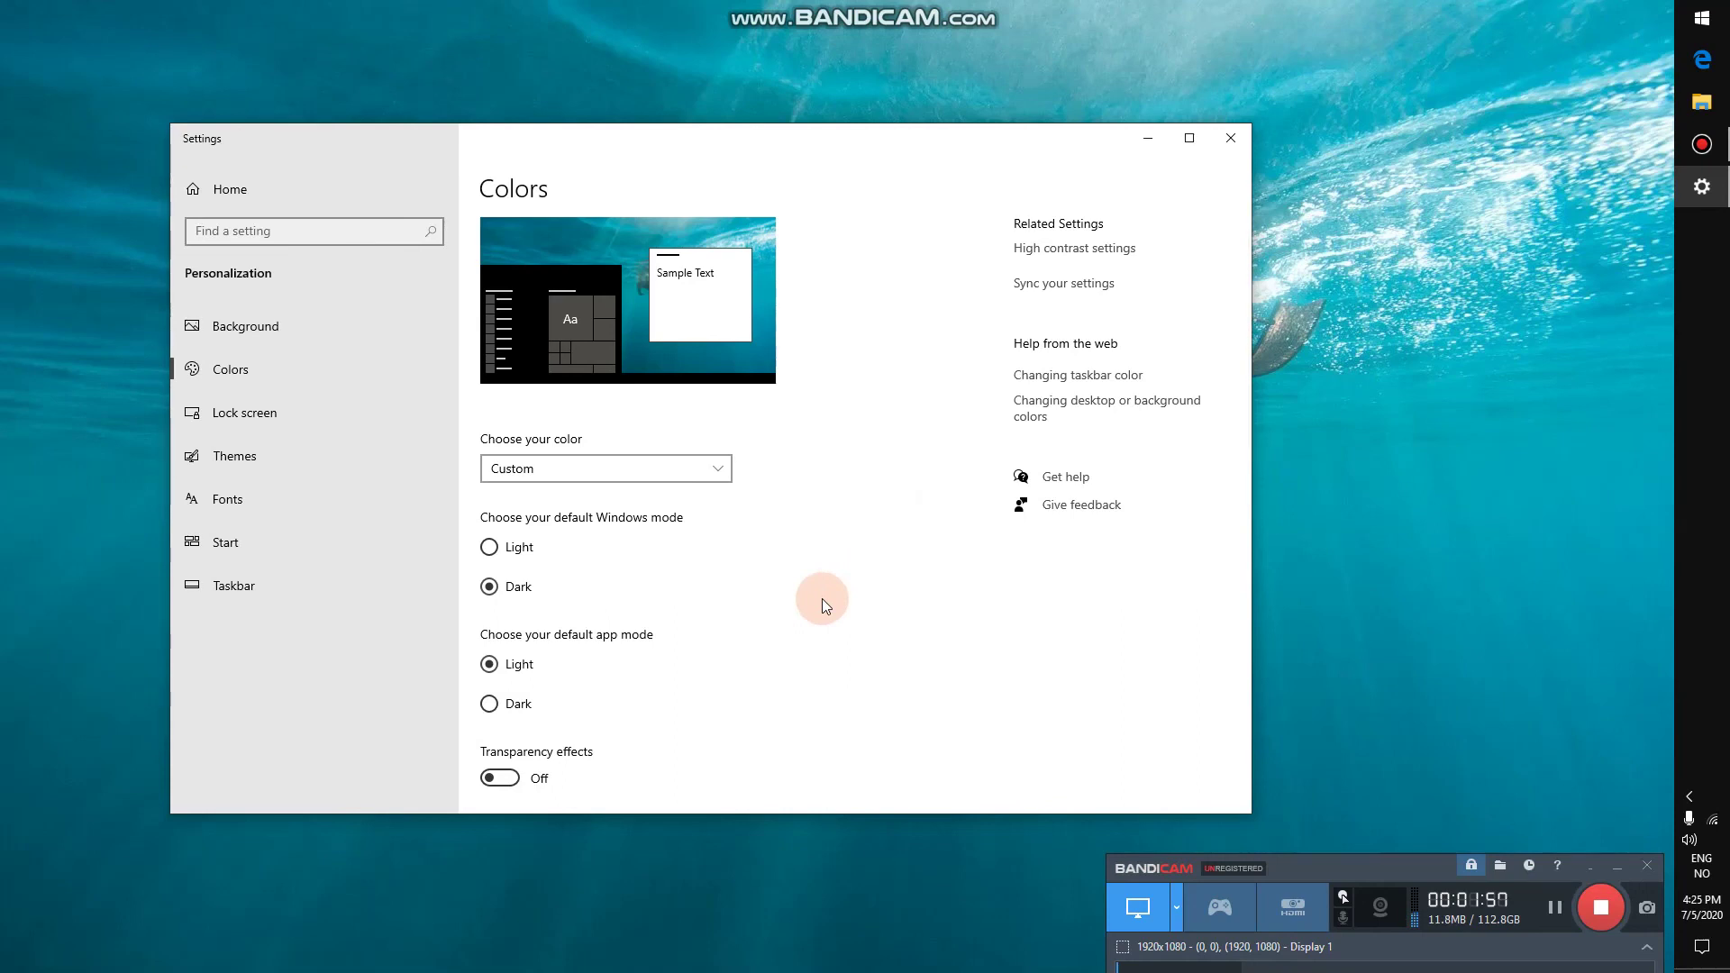
scroll(820, 596, down, 5)
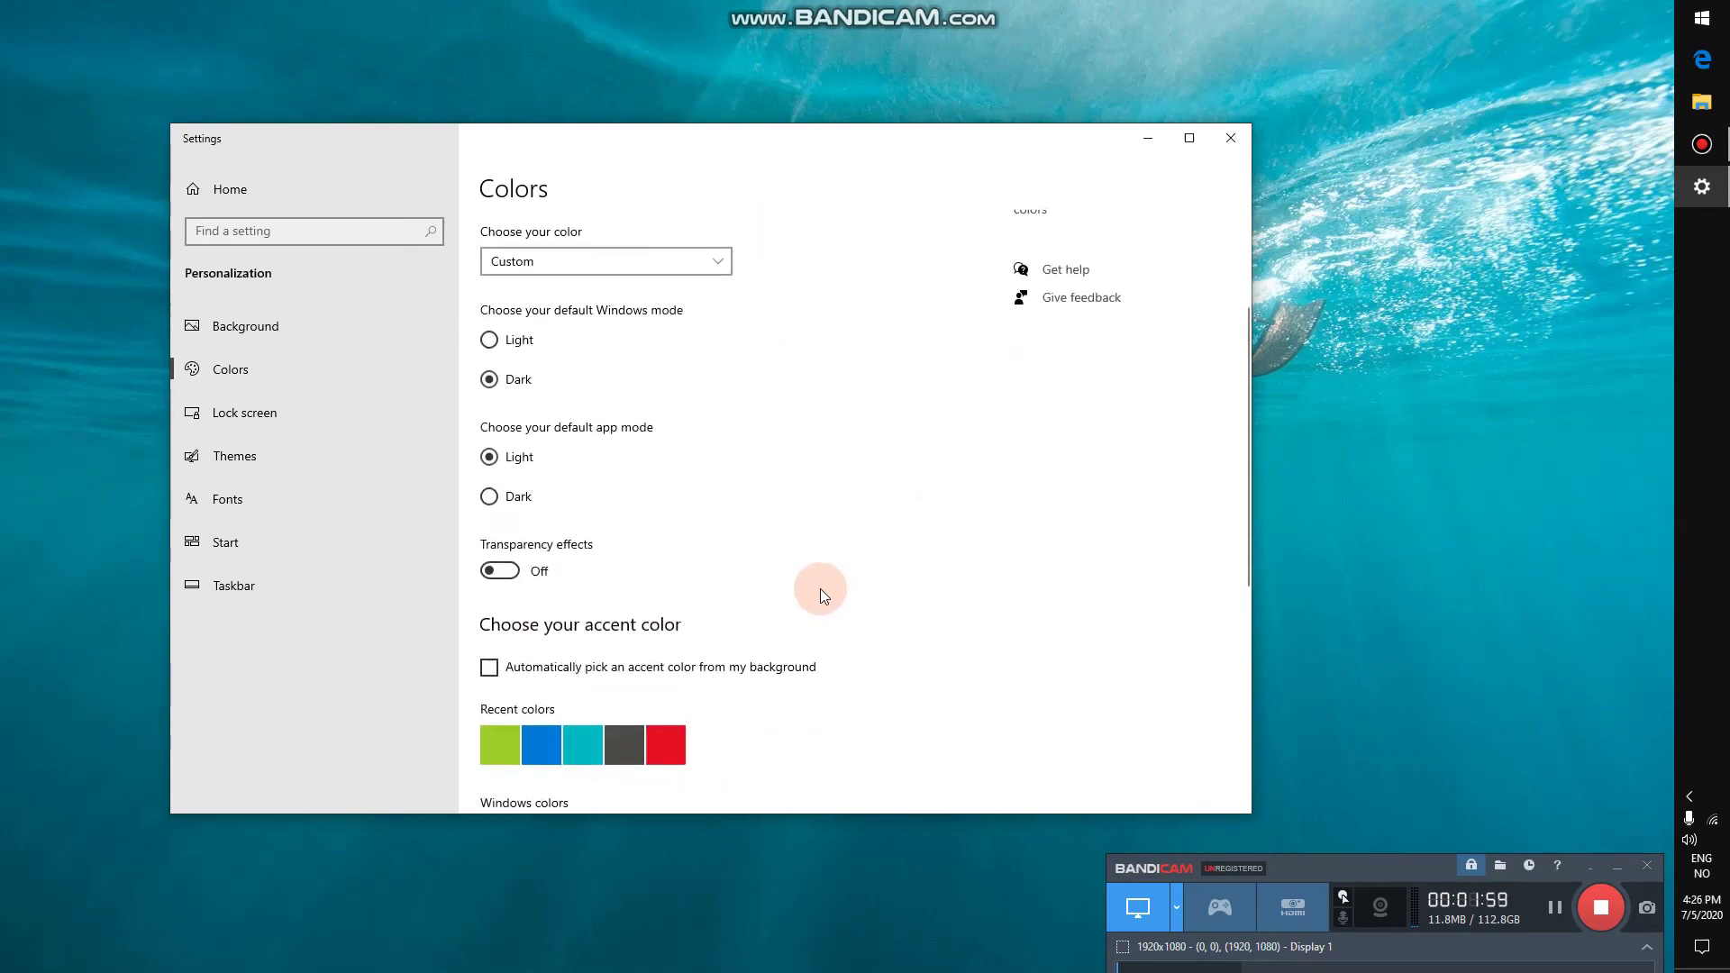
scroll(819, 586, down, 4)
scroll(819, 586, up, 3)
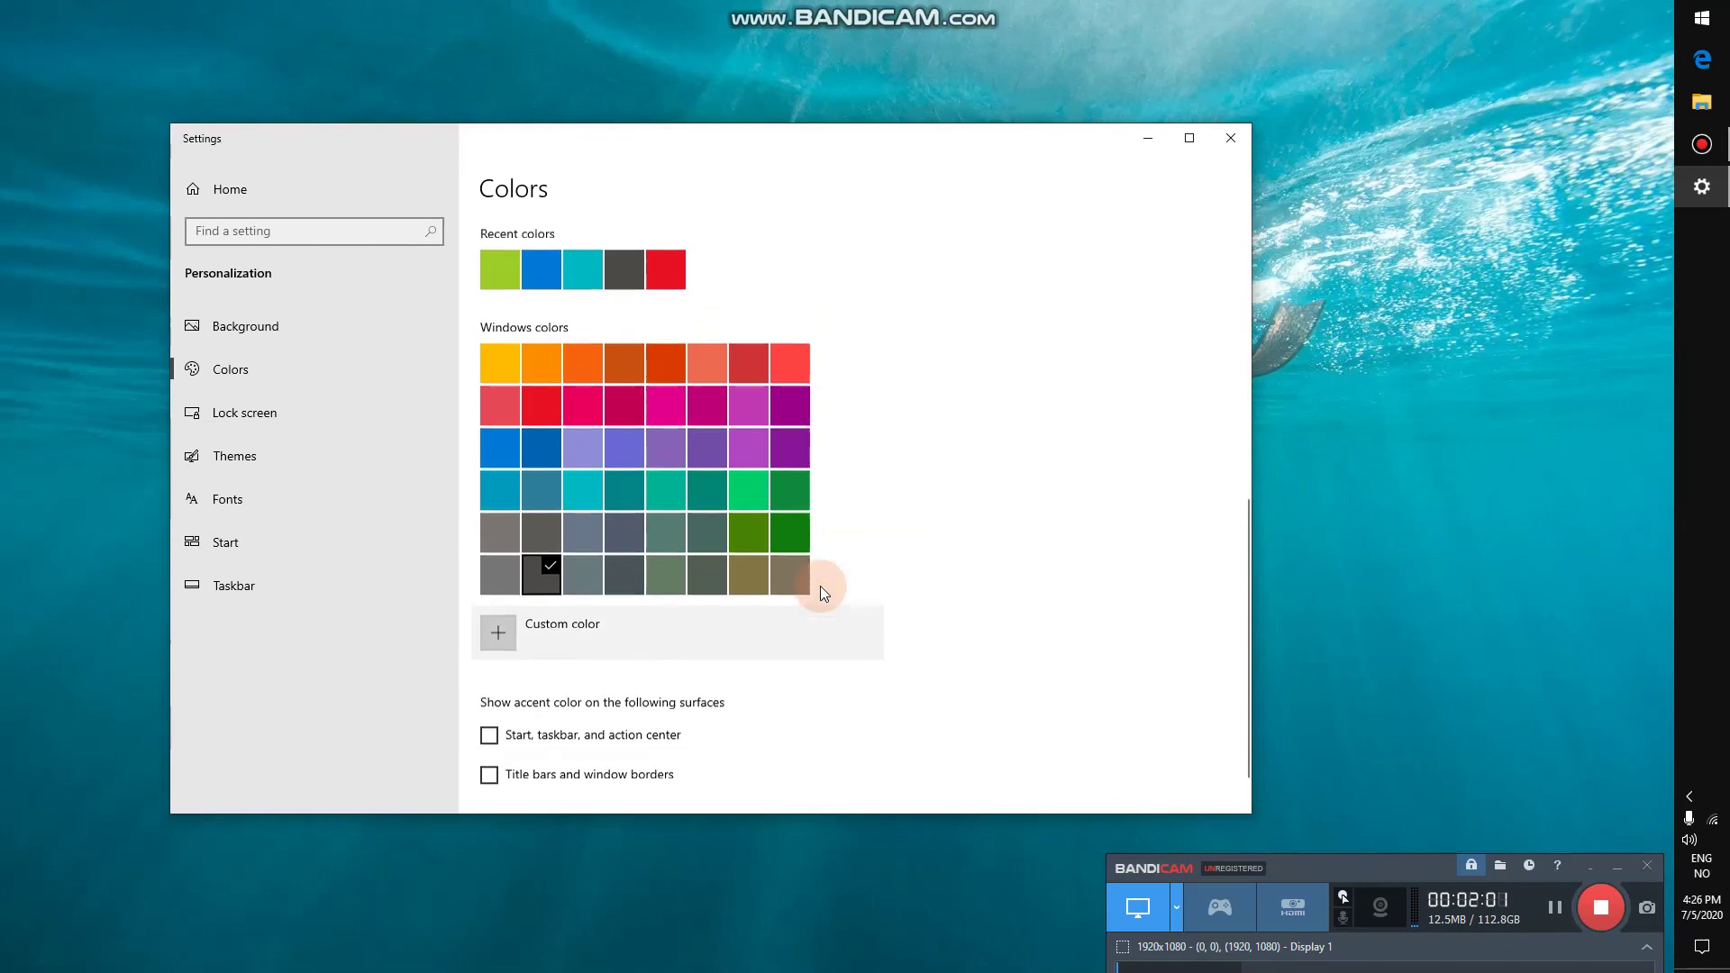
scroll(917, 569, up, 5)
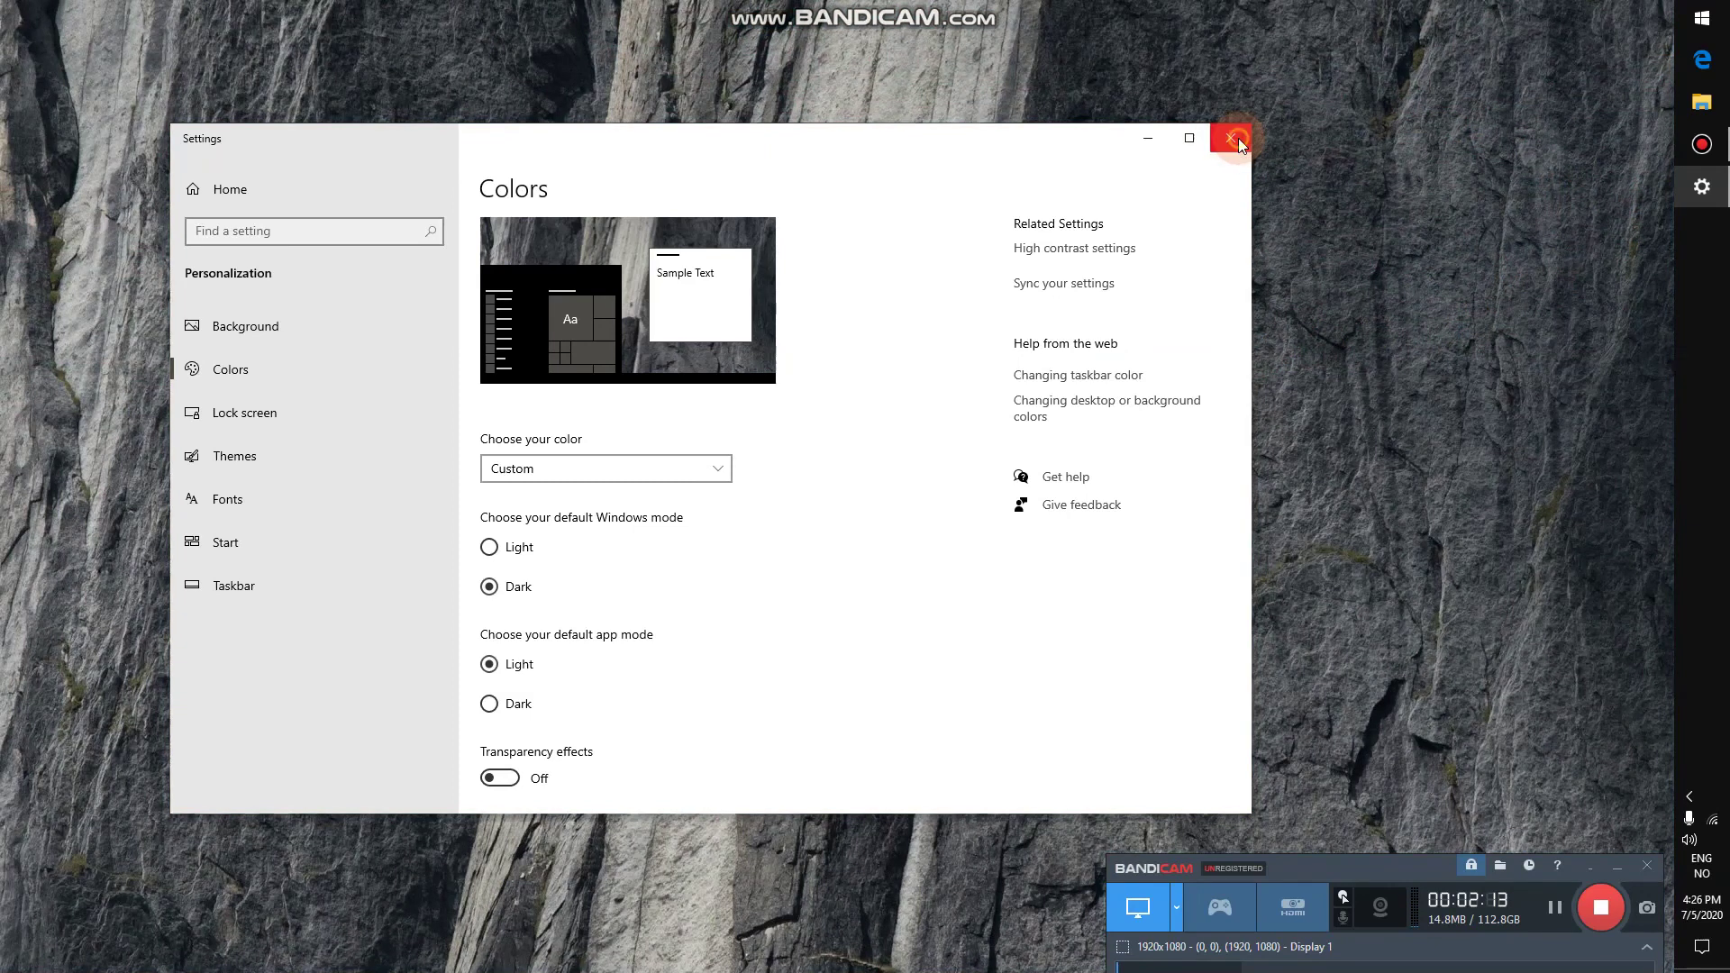
click(1236, 138)
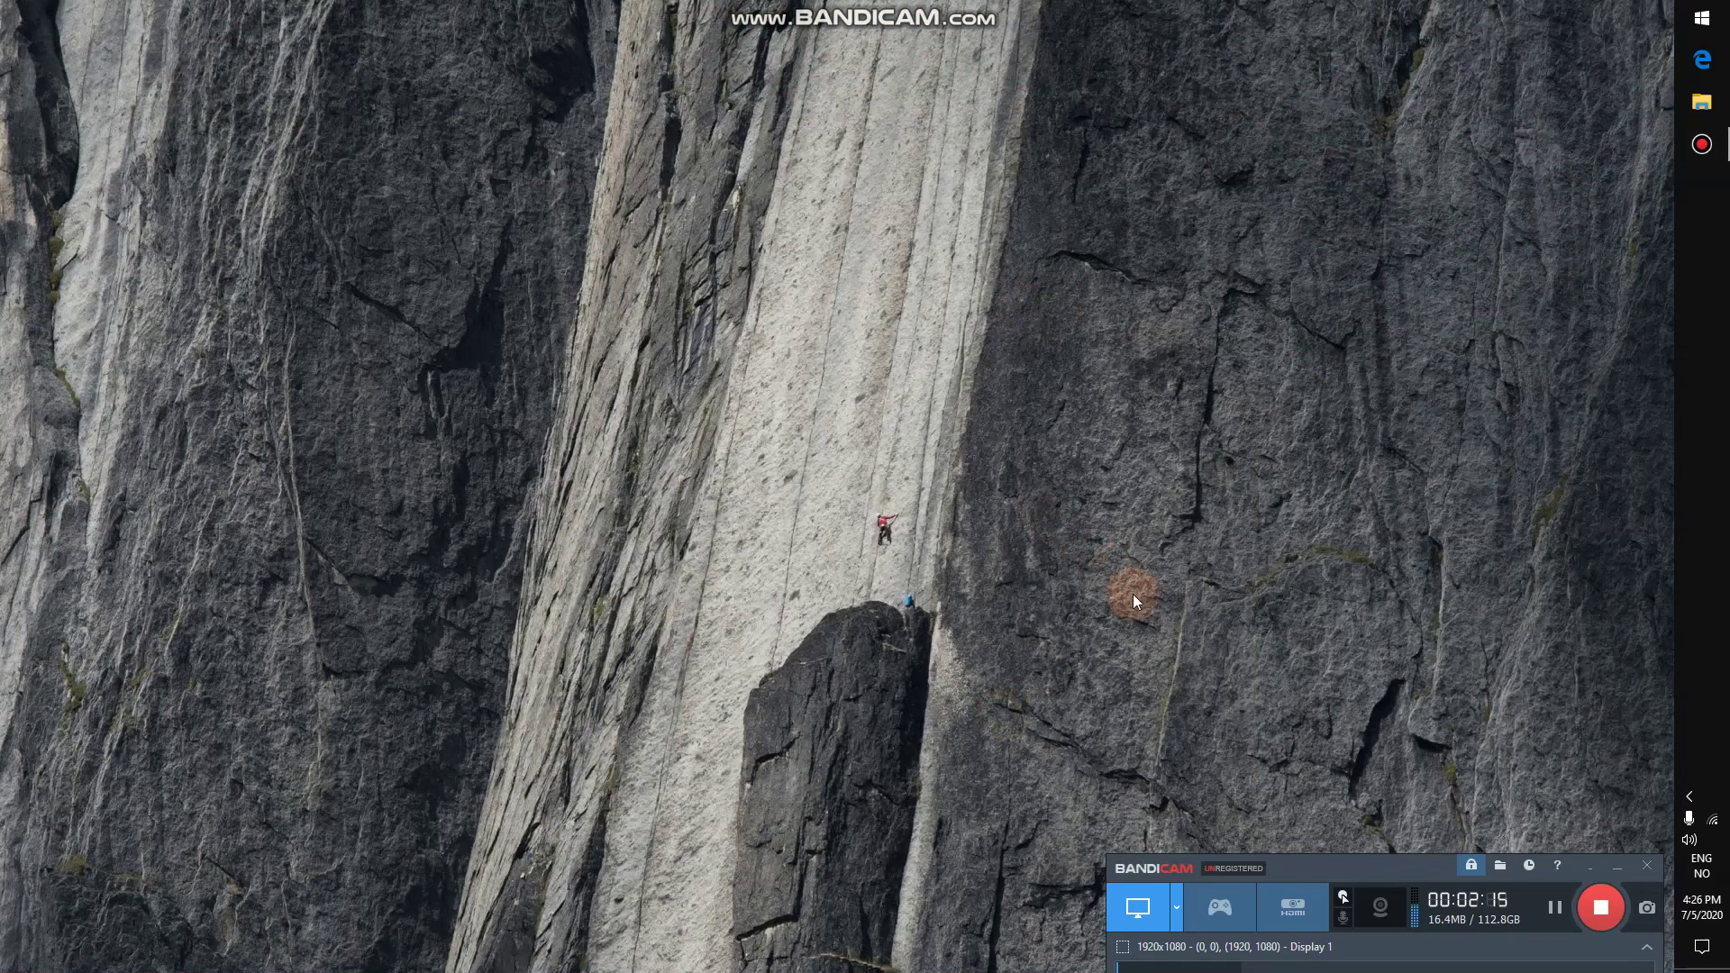